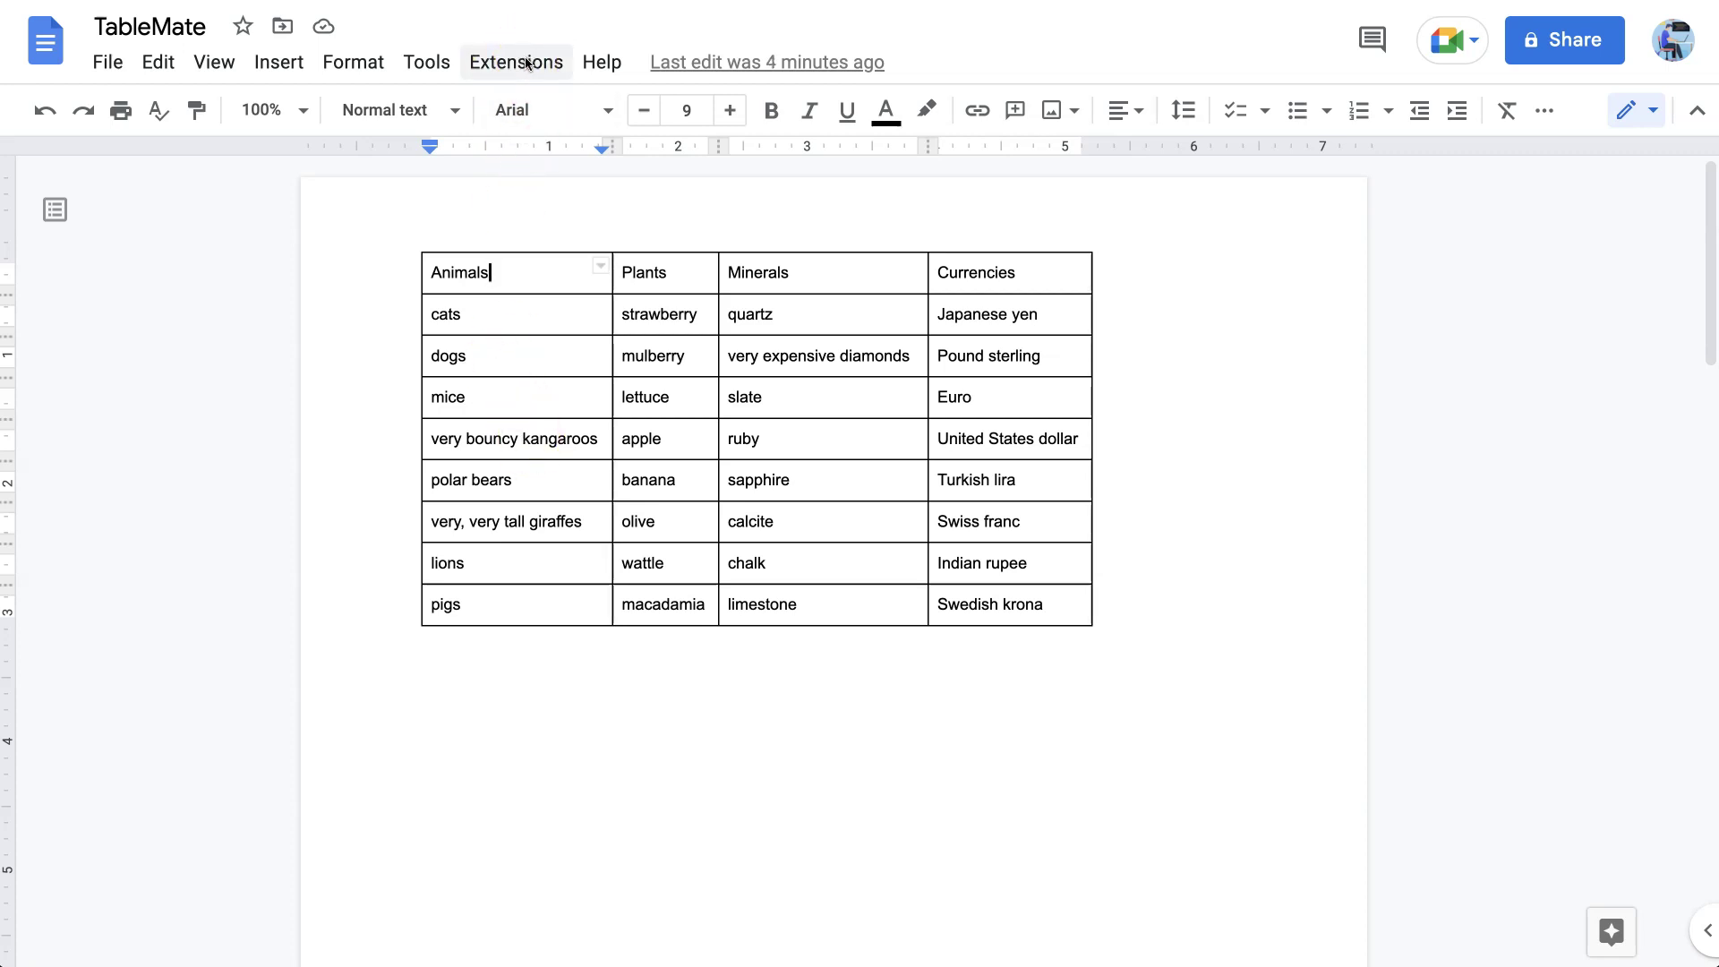
Step: Search the add-on marketplace for 'tablema' and view the TableMate listing
left_click(526, 64)
left_click(521, 70)
left_click(521, 70)
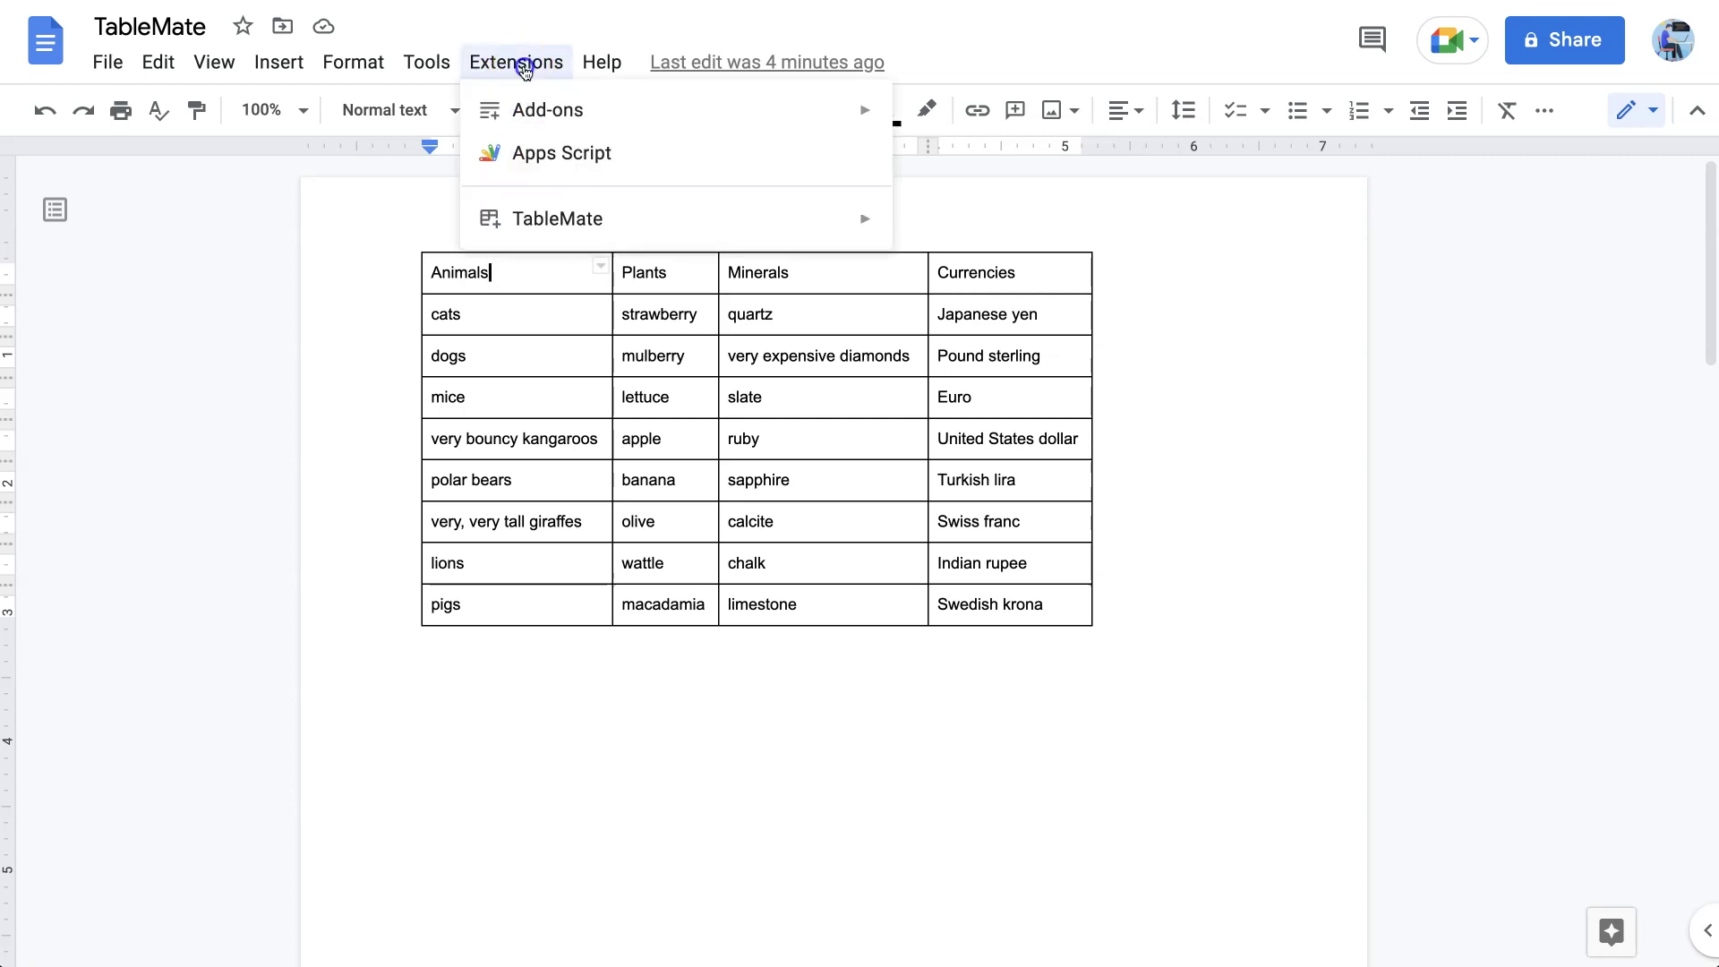
mouse_move(552, 111)
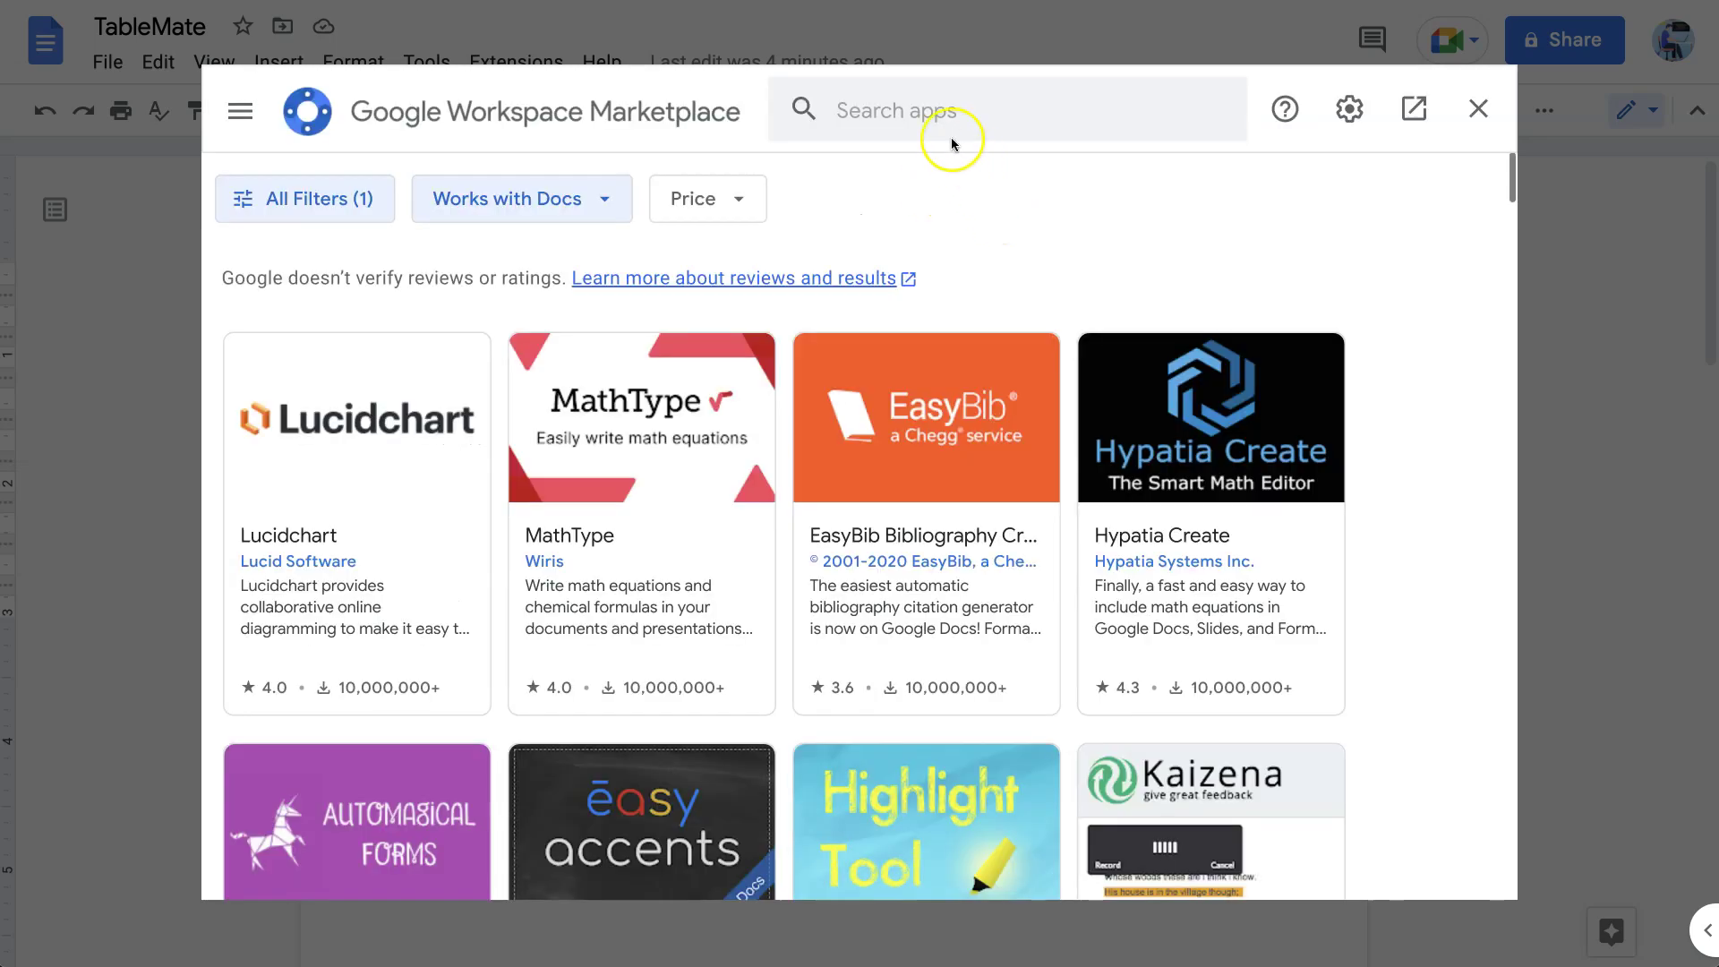
left_click(976, 112)
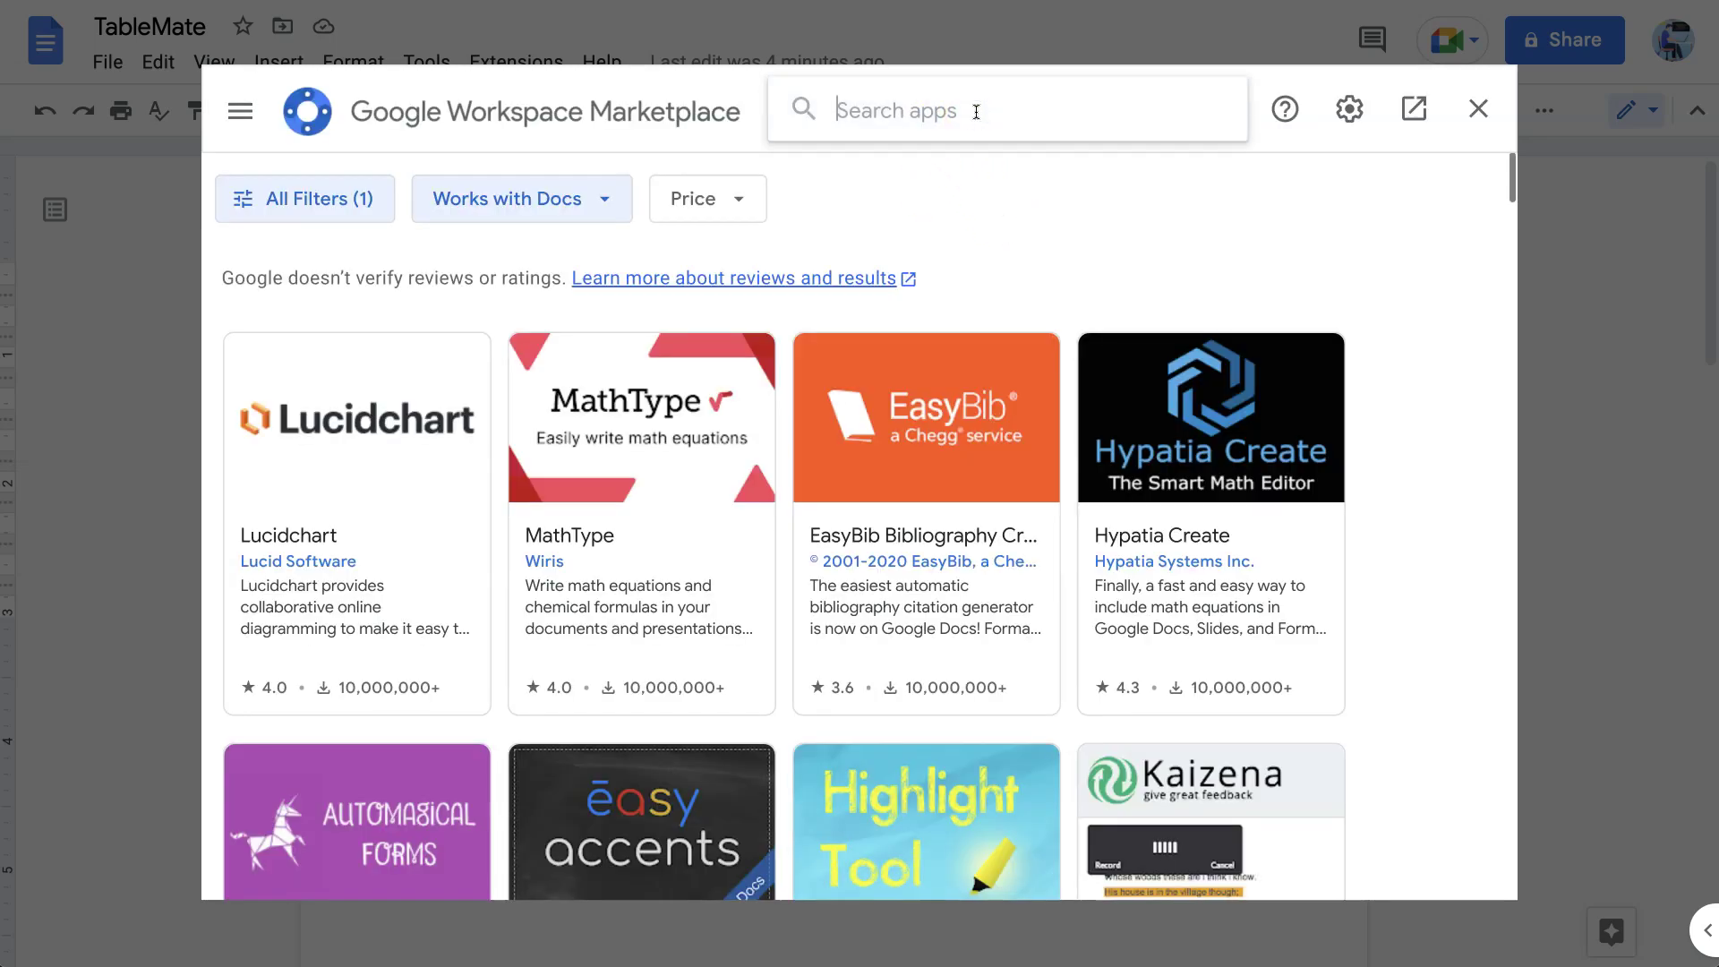
type("ta")
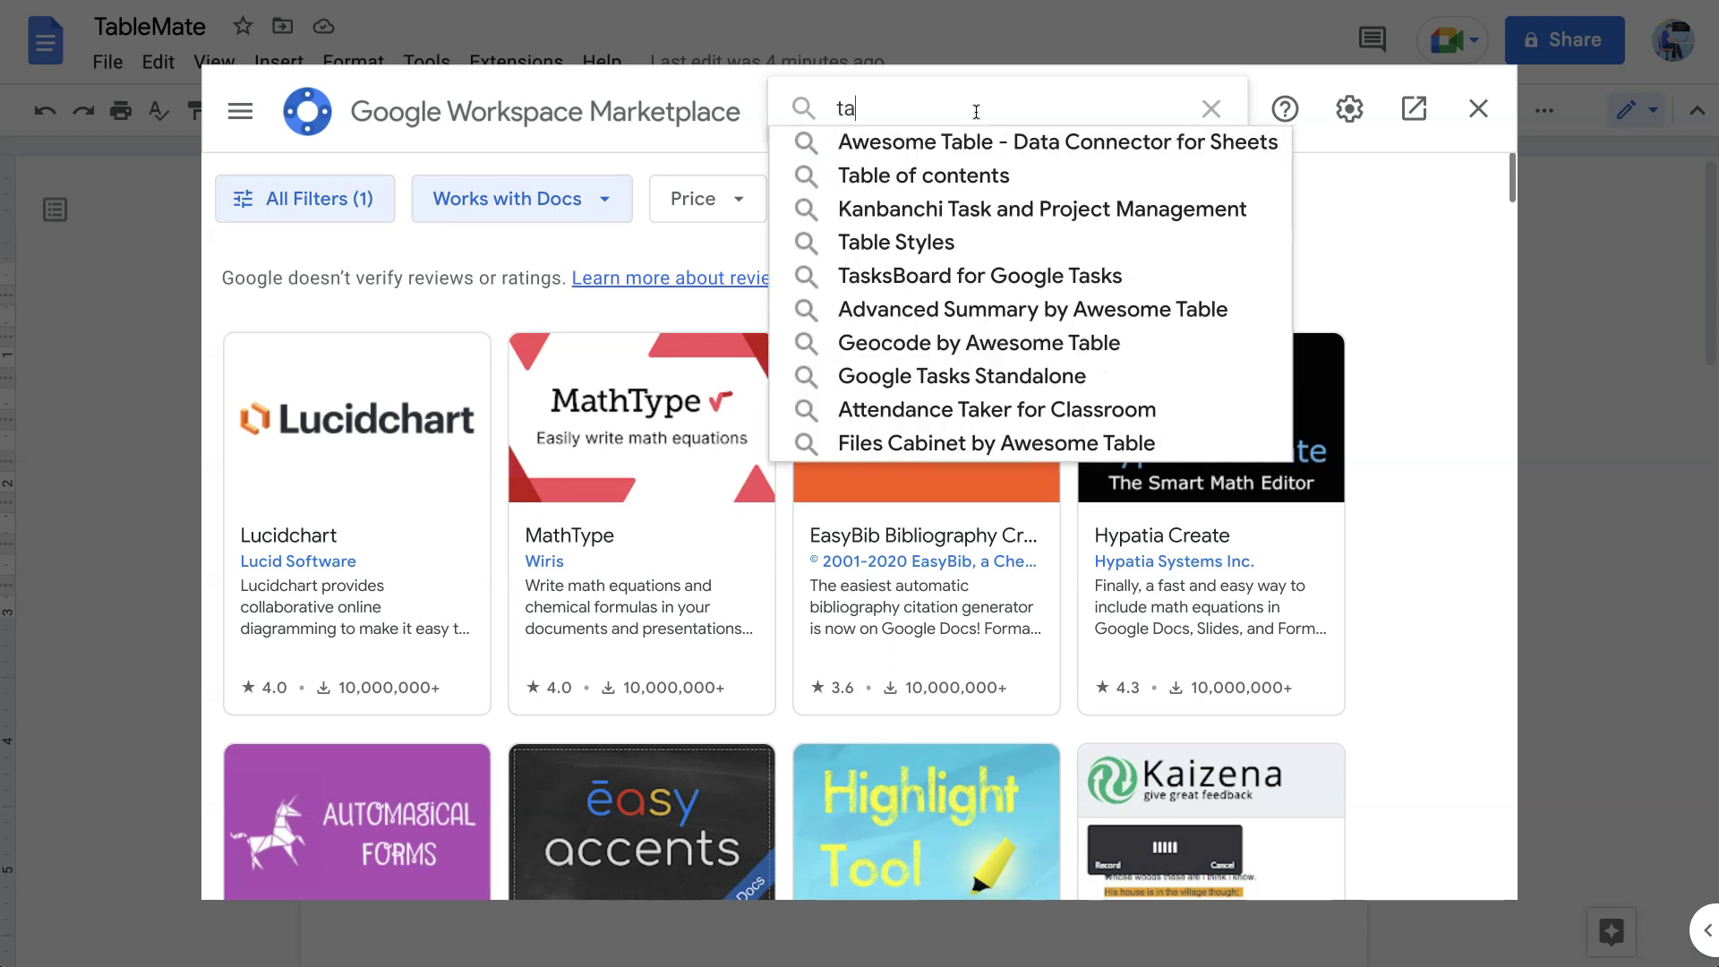
type("blemate")
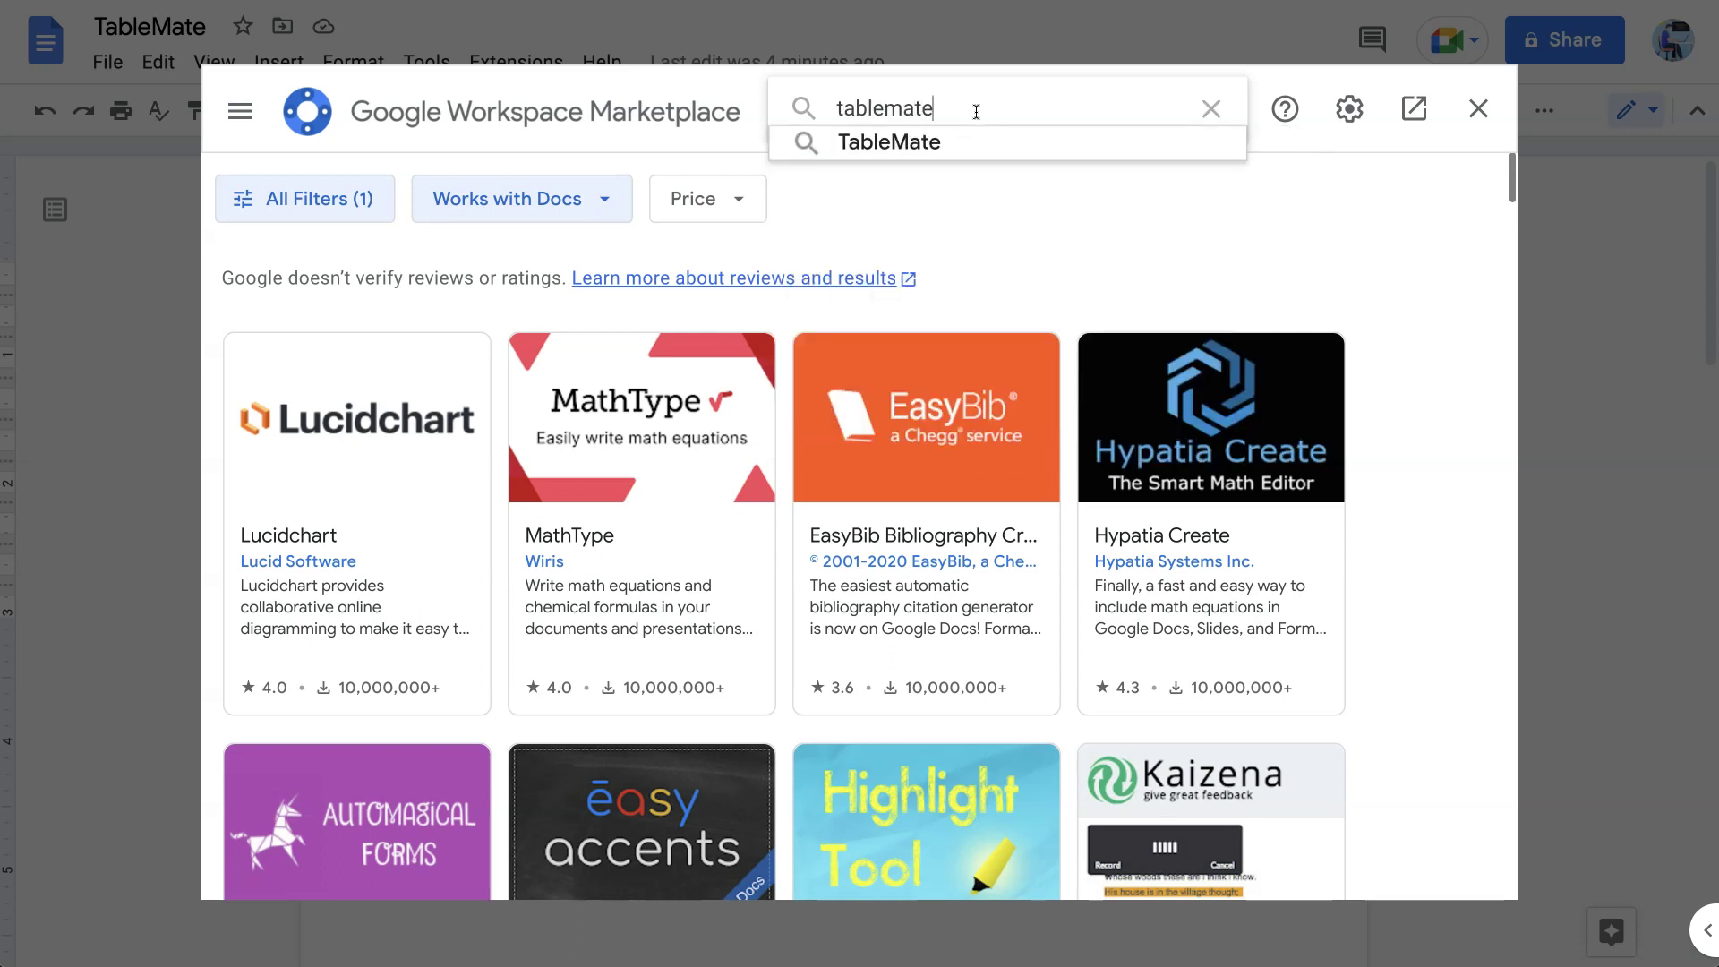
key("Return")
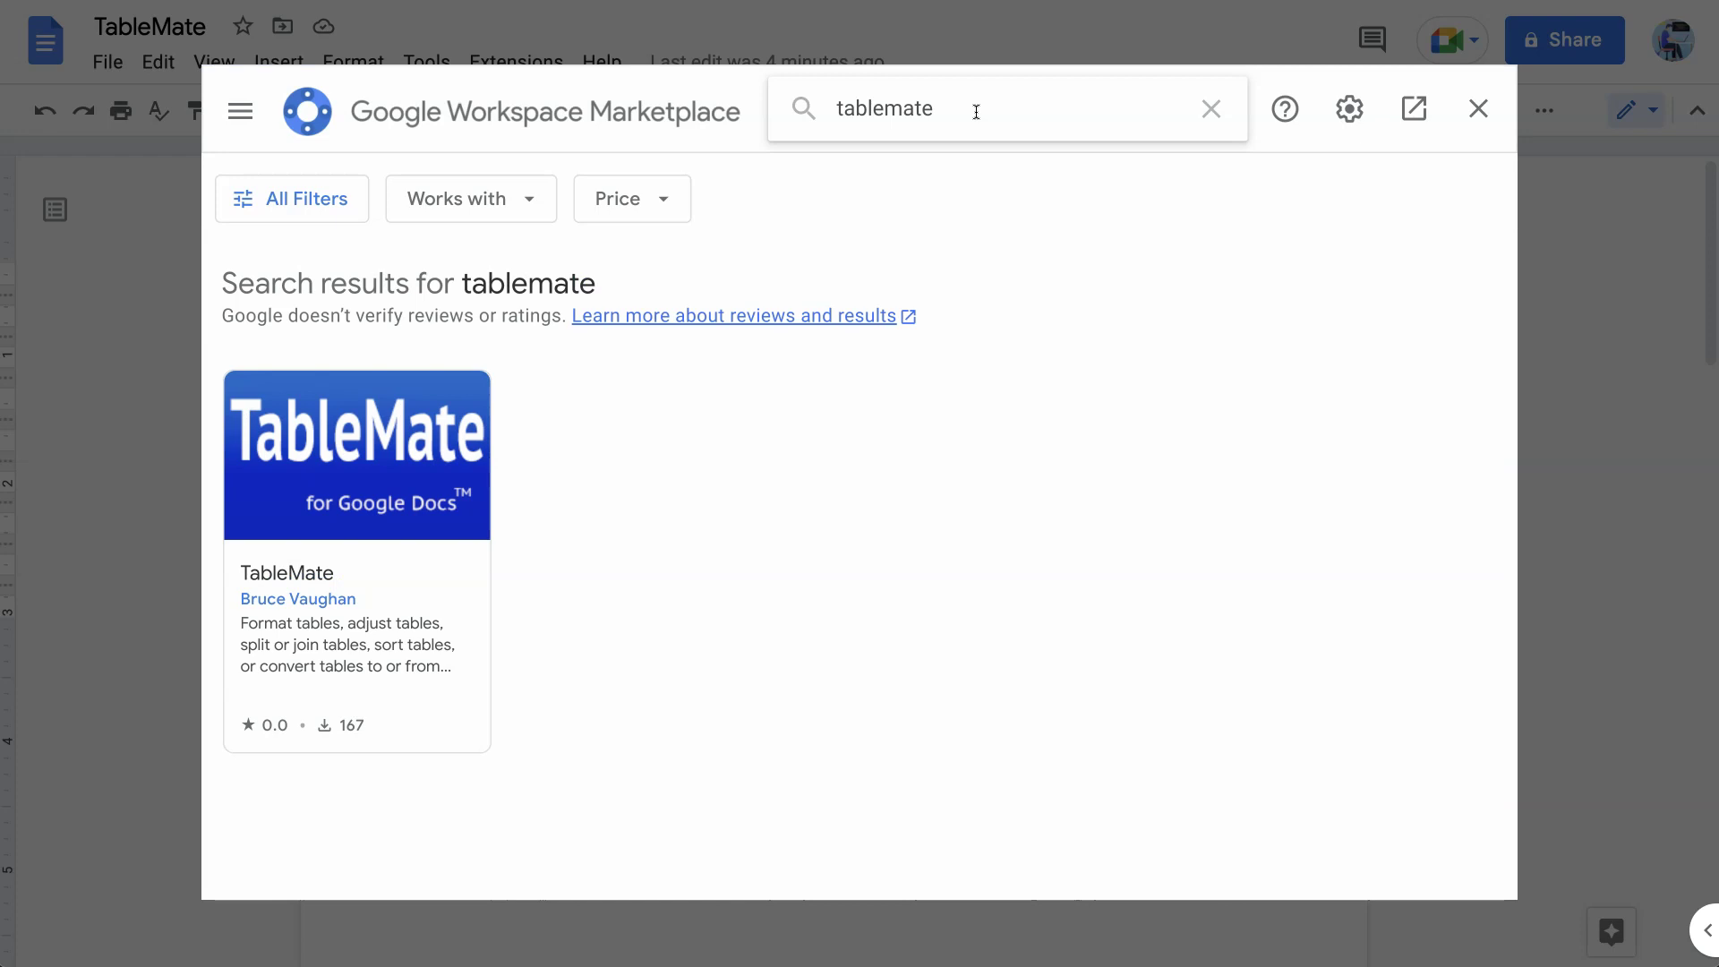
left_click(896, 348)
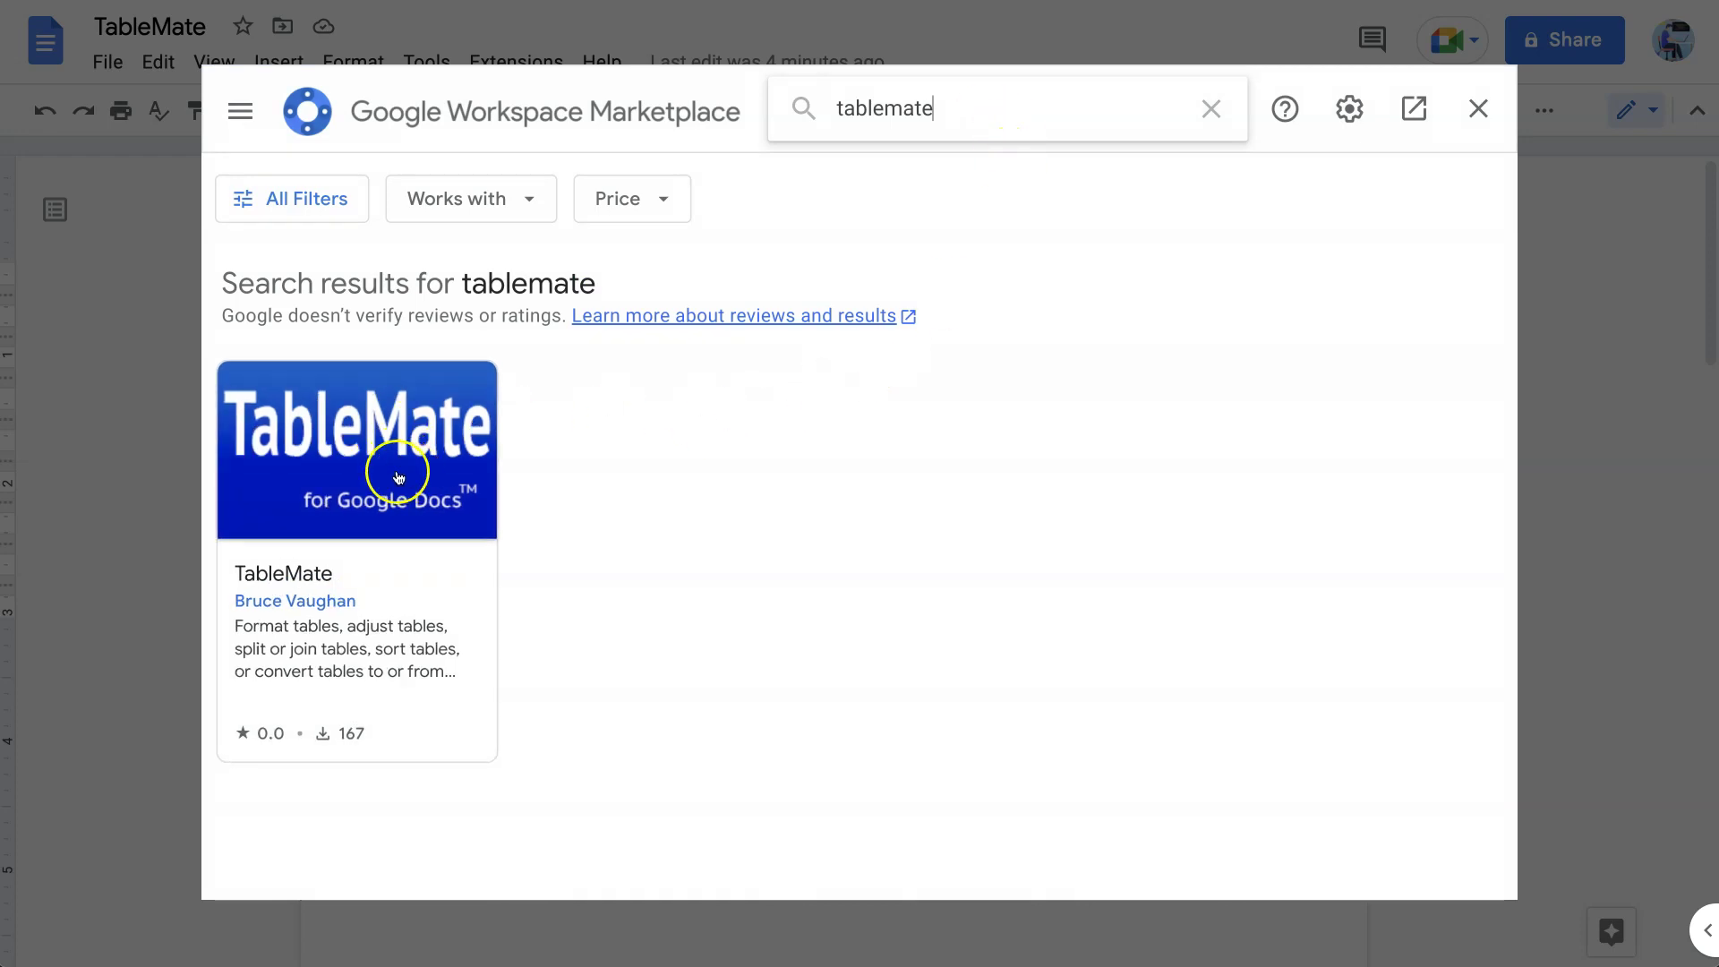
left_click(386, 499)
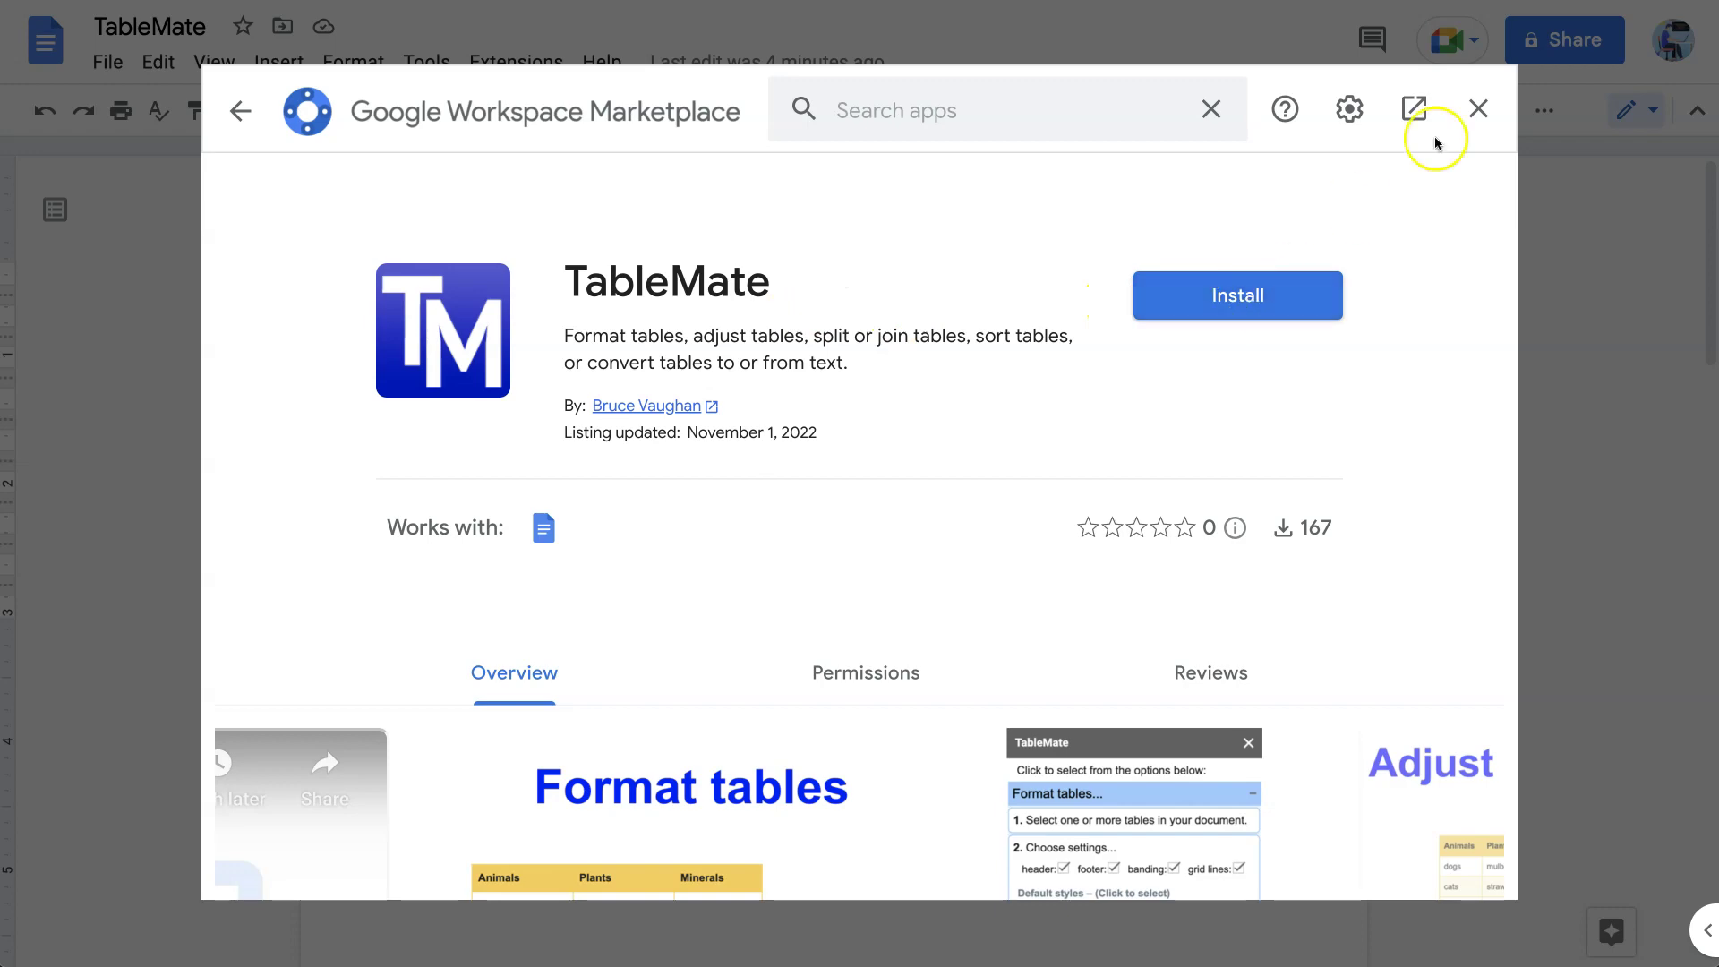
left_click(1478, 109)
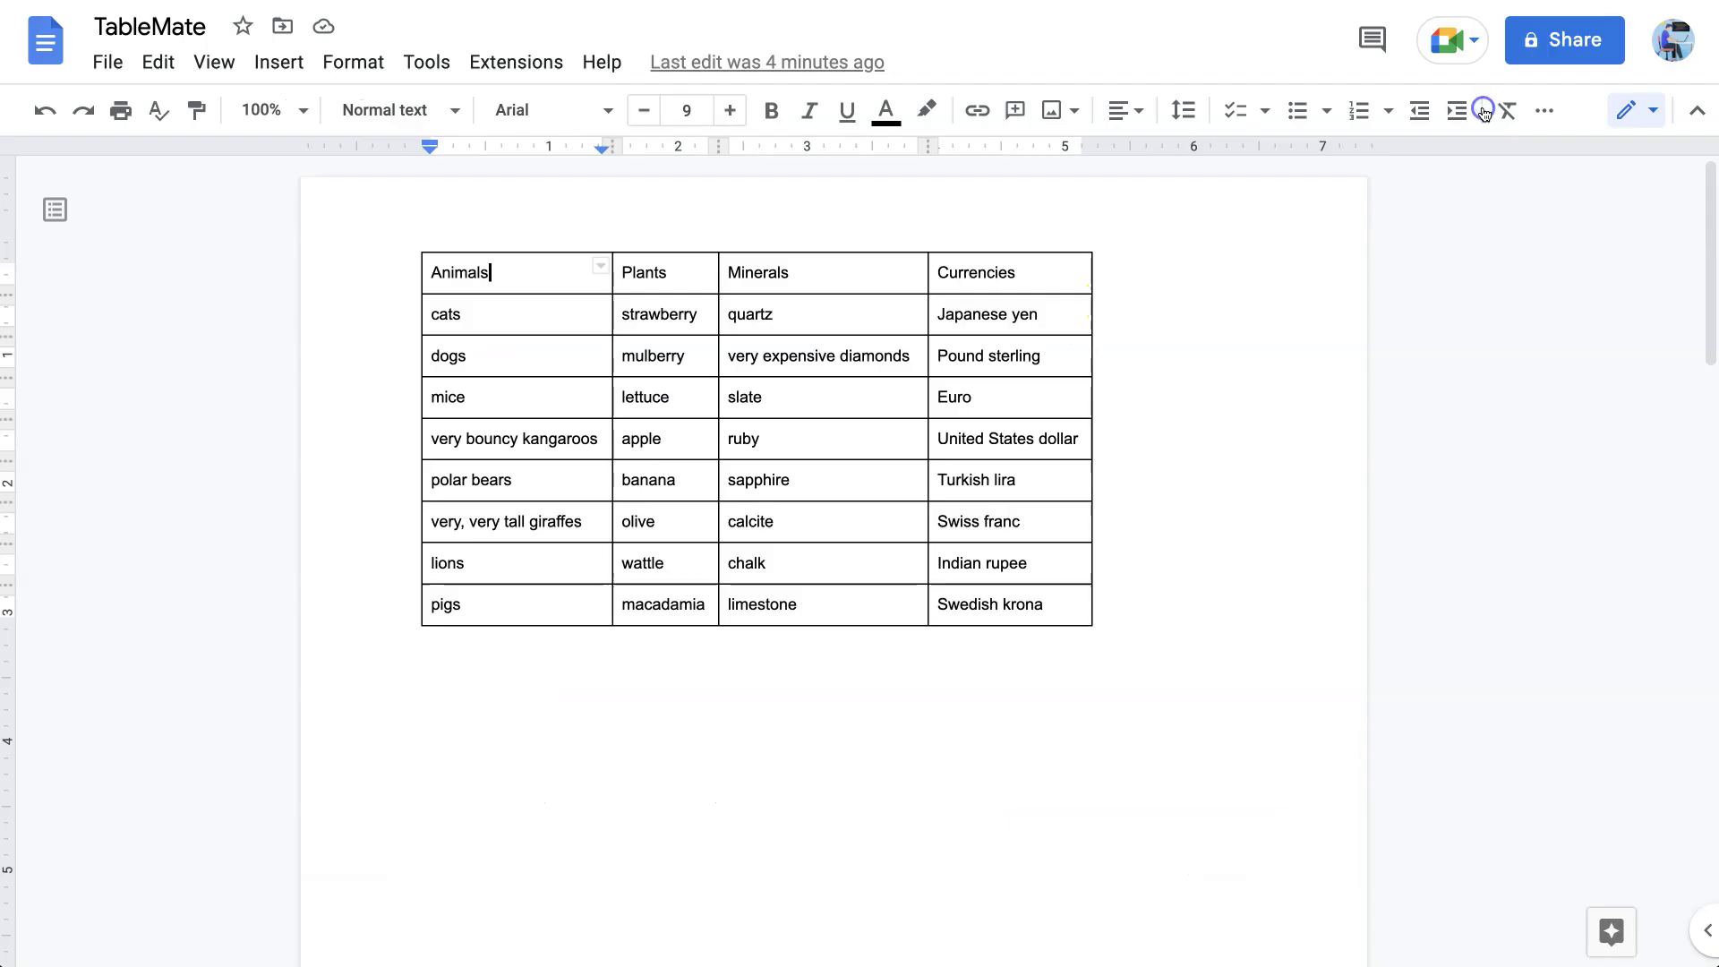
Step: Start TableMate from the Extensions menu and choose 'Format tables...' in its sidebar
left_click(1360, 426)
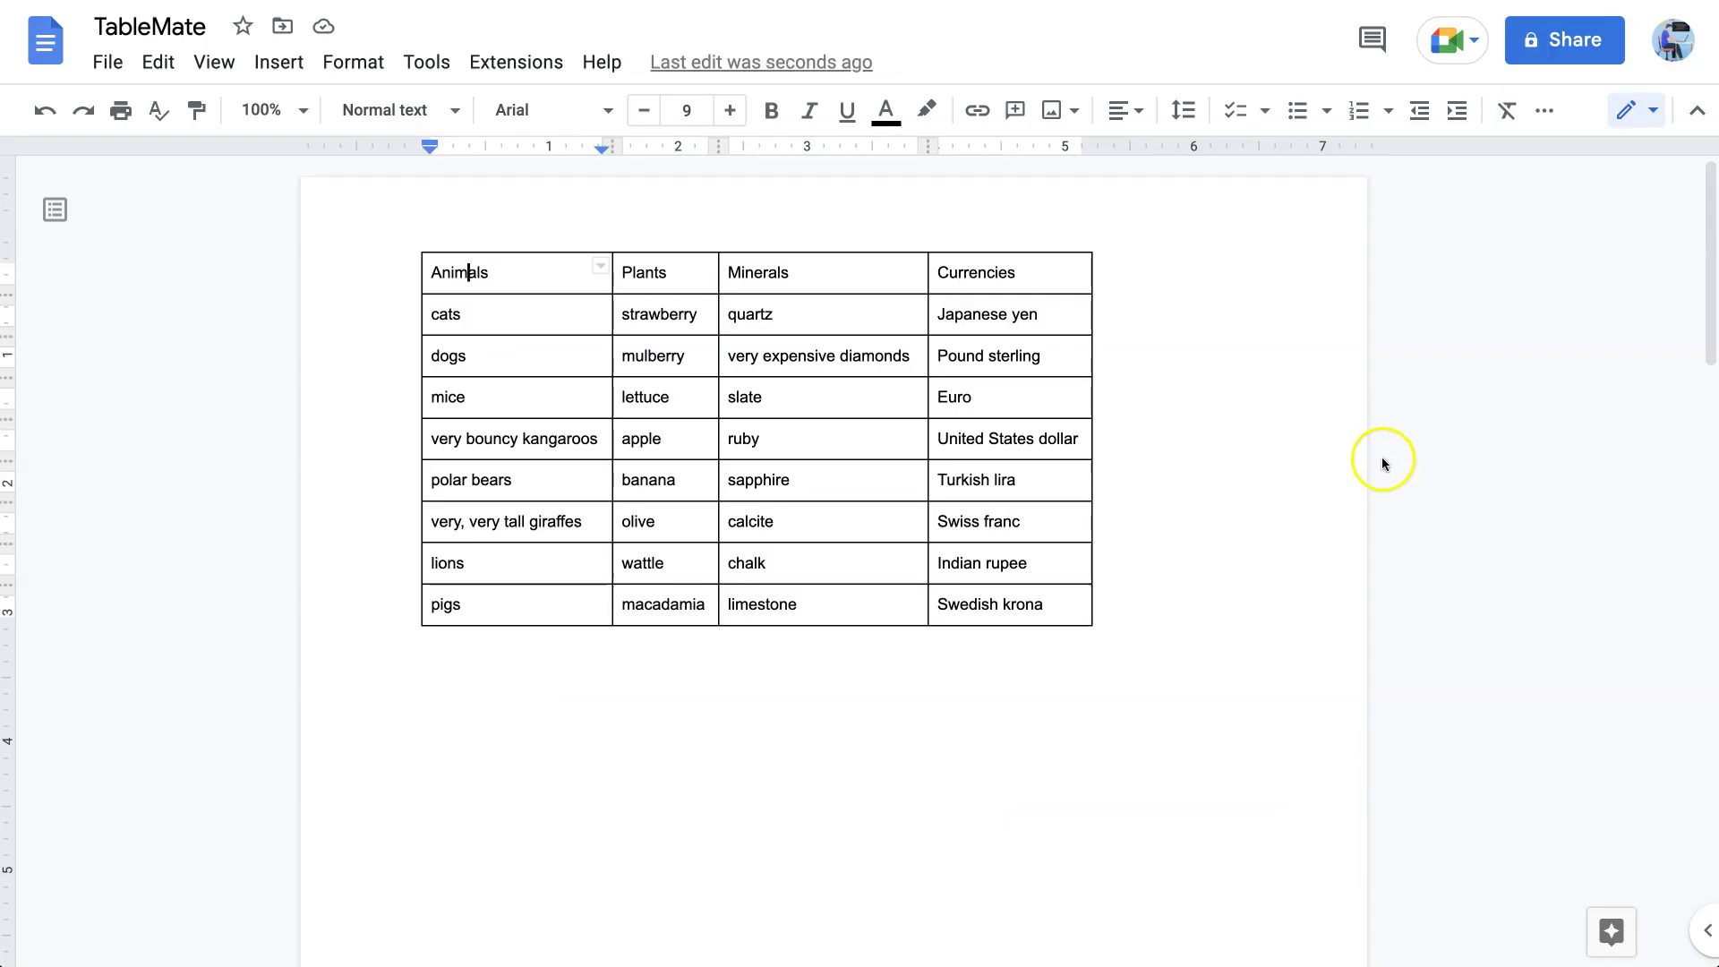
left_click(1241, 434)
left_click(512, 63)
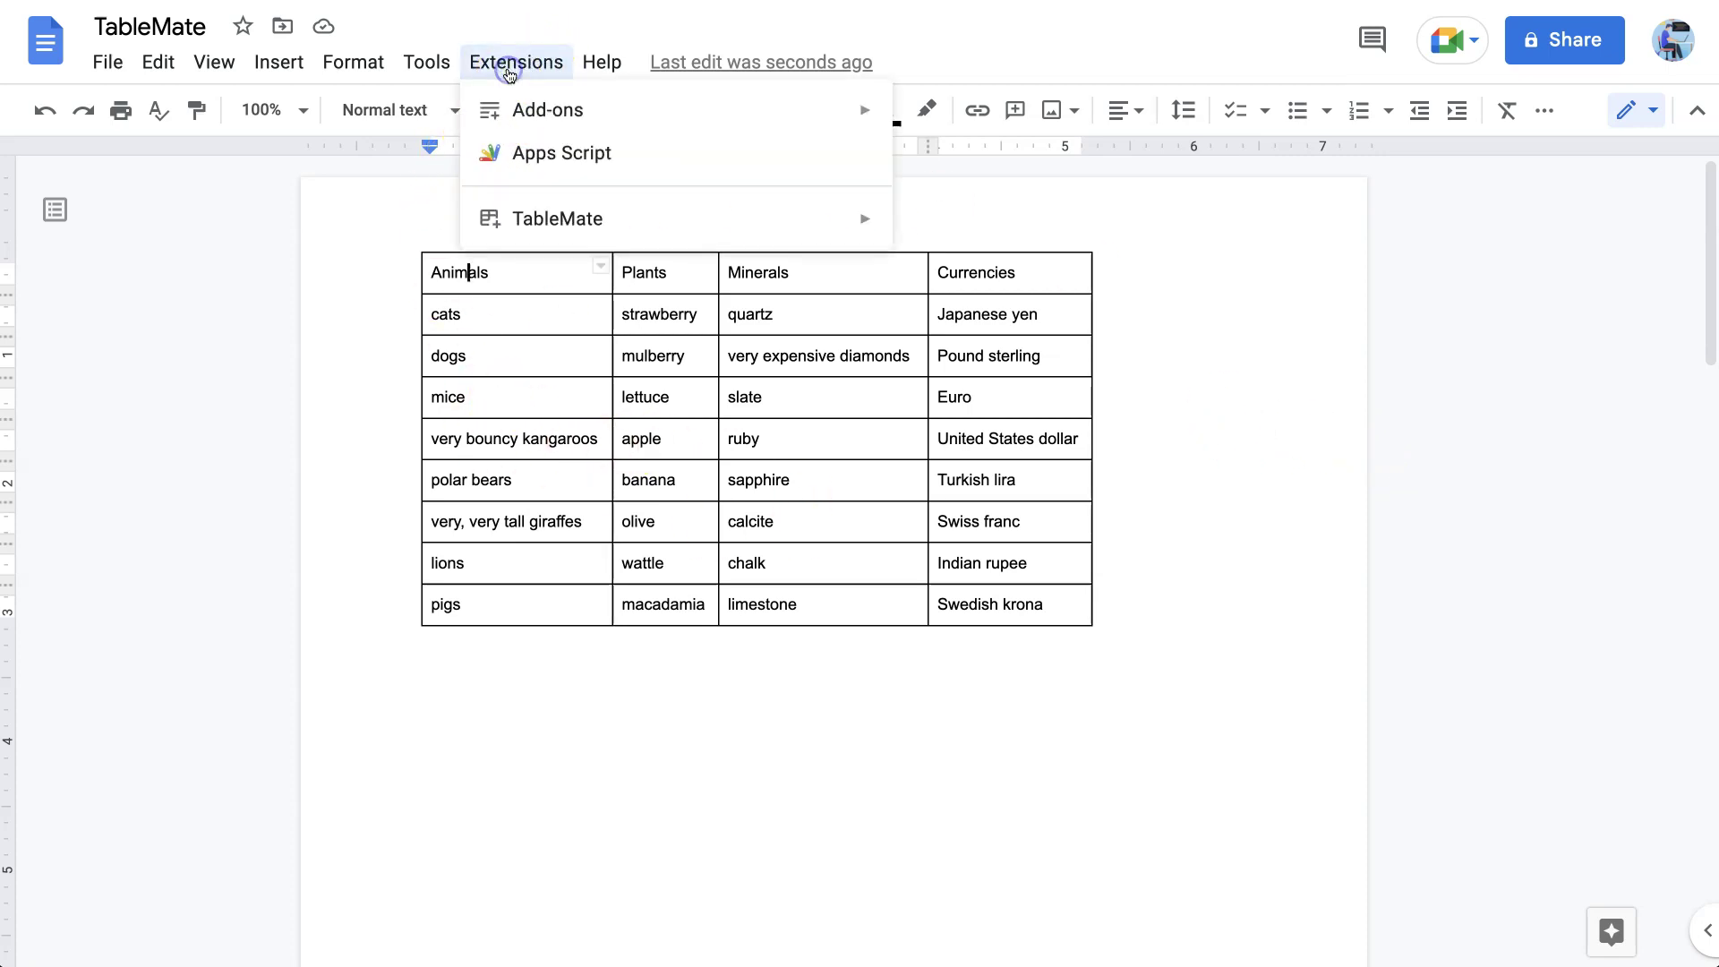
mouse_move(564, 229)
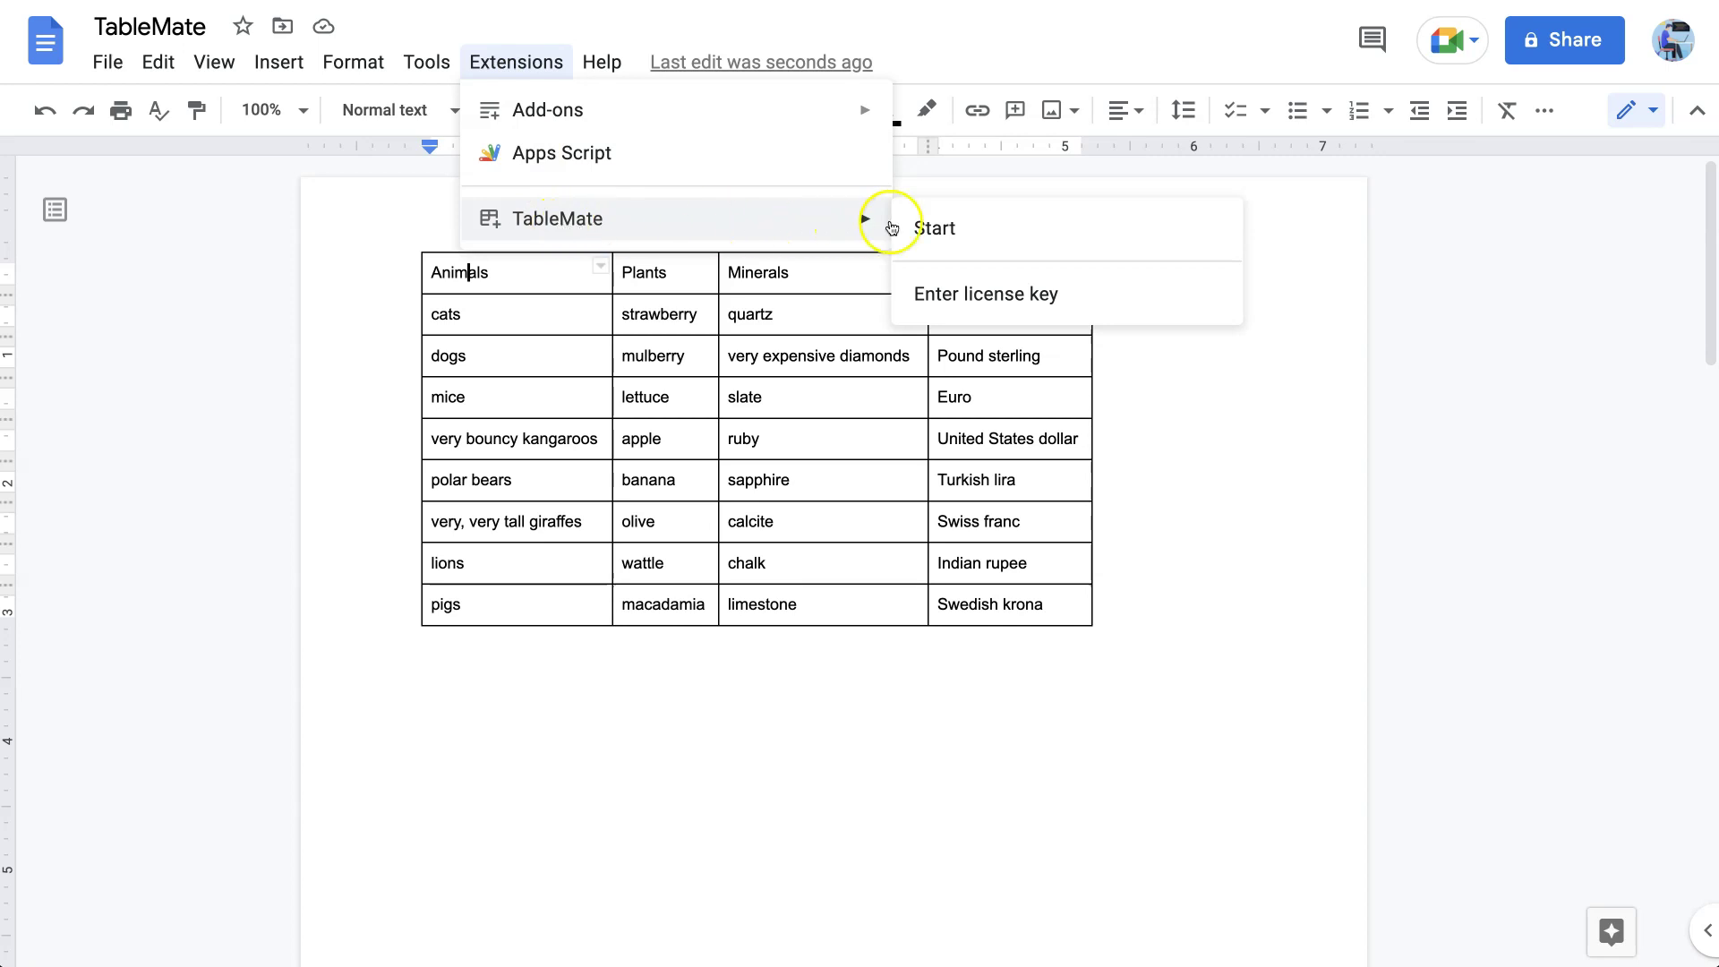
left_click(959, 226)
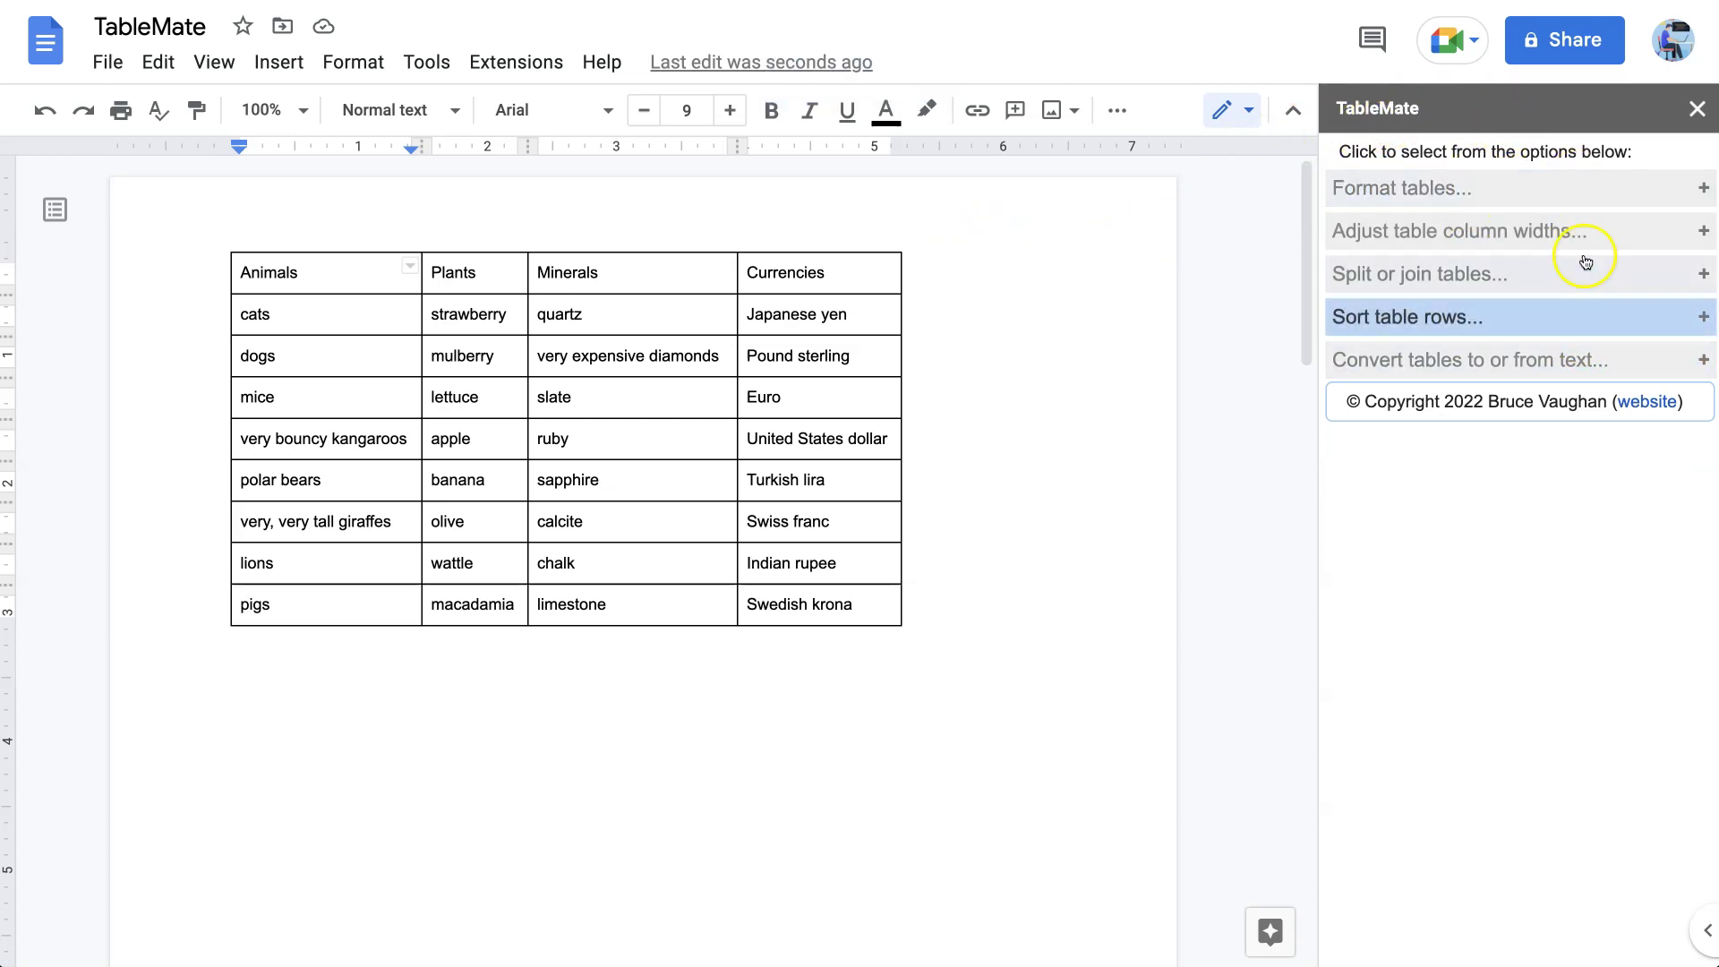
left_click(1576, 199)
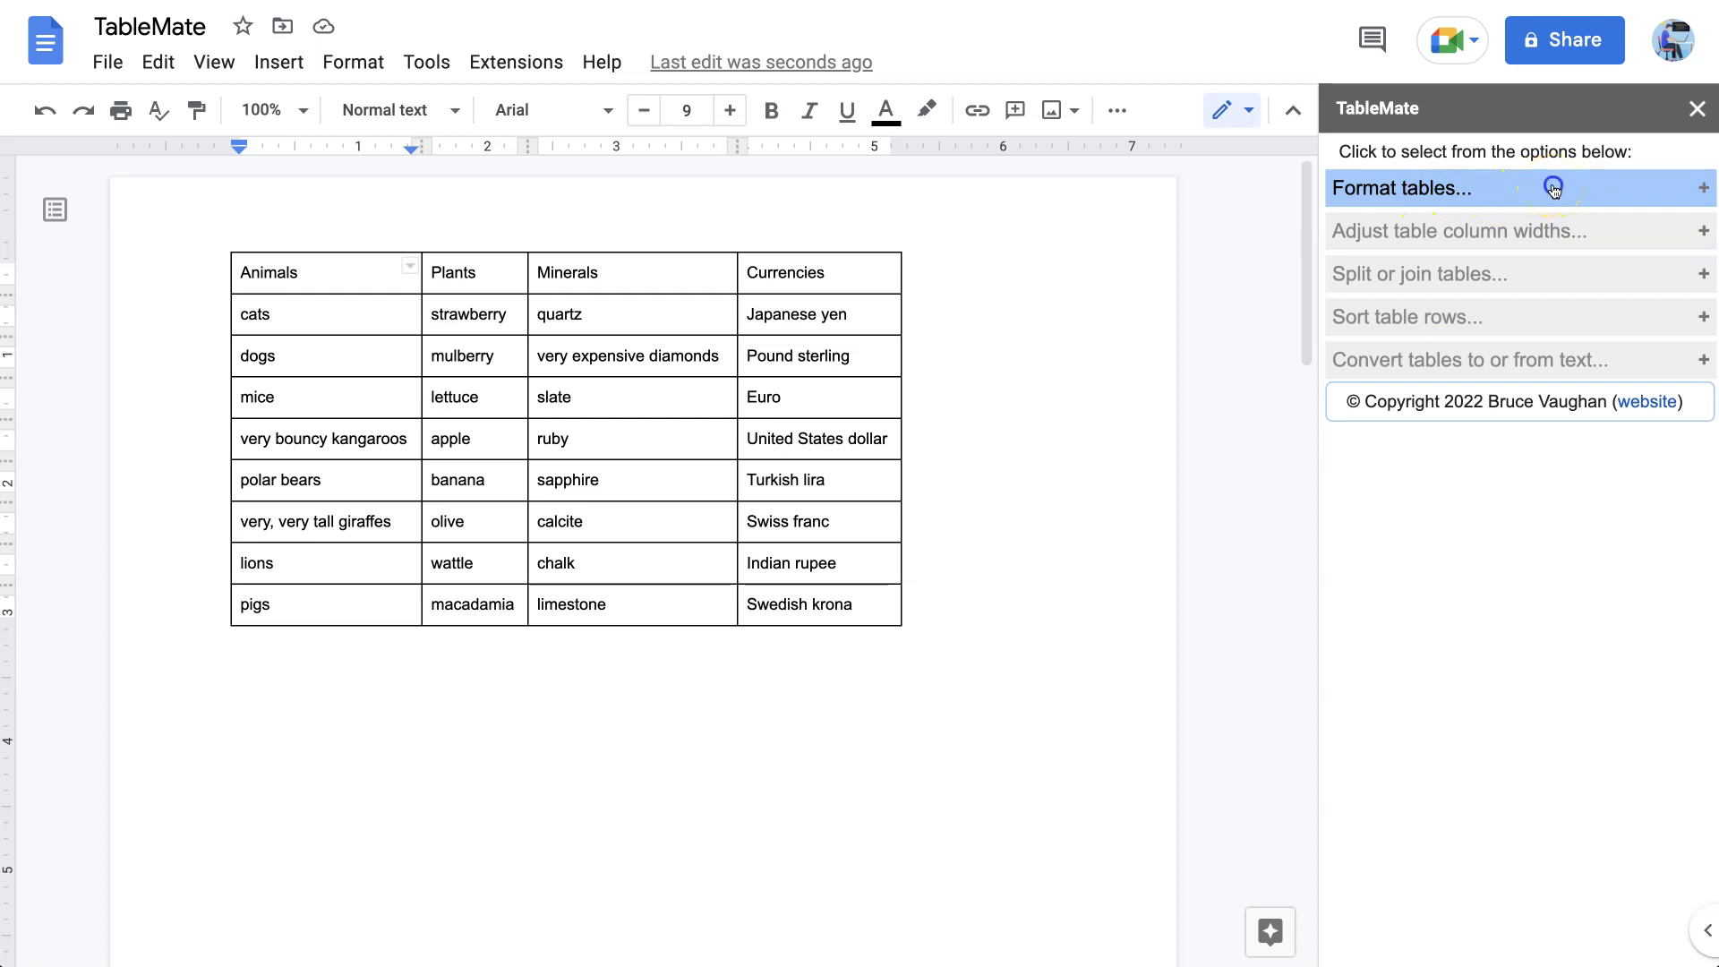
Step: Apply TableMate's plain default style, all options unchecked, to the whole table to remove its grid lines
left_click(1553, 189)
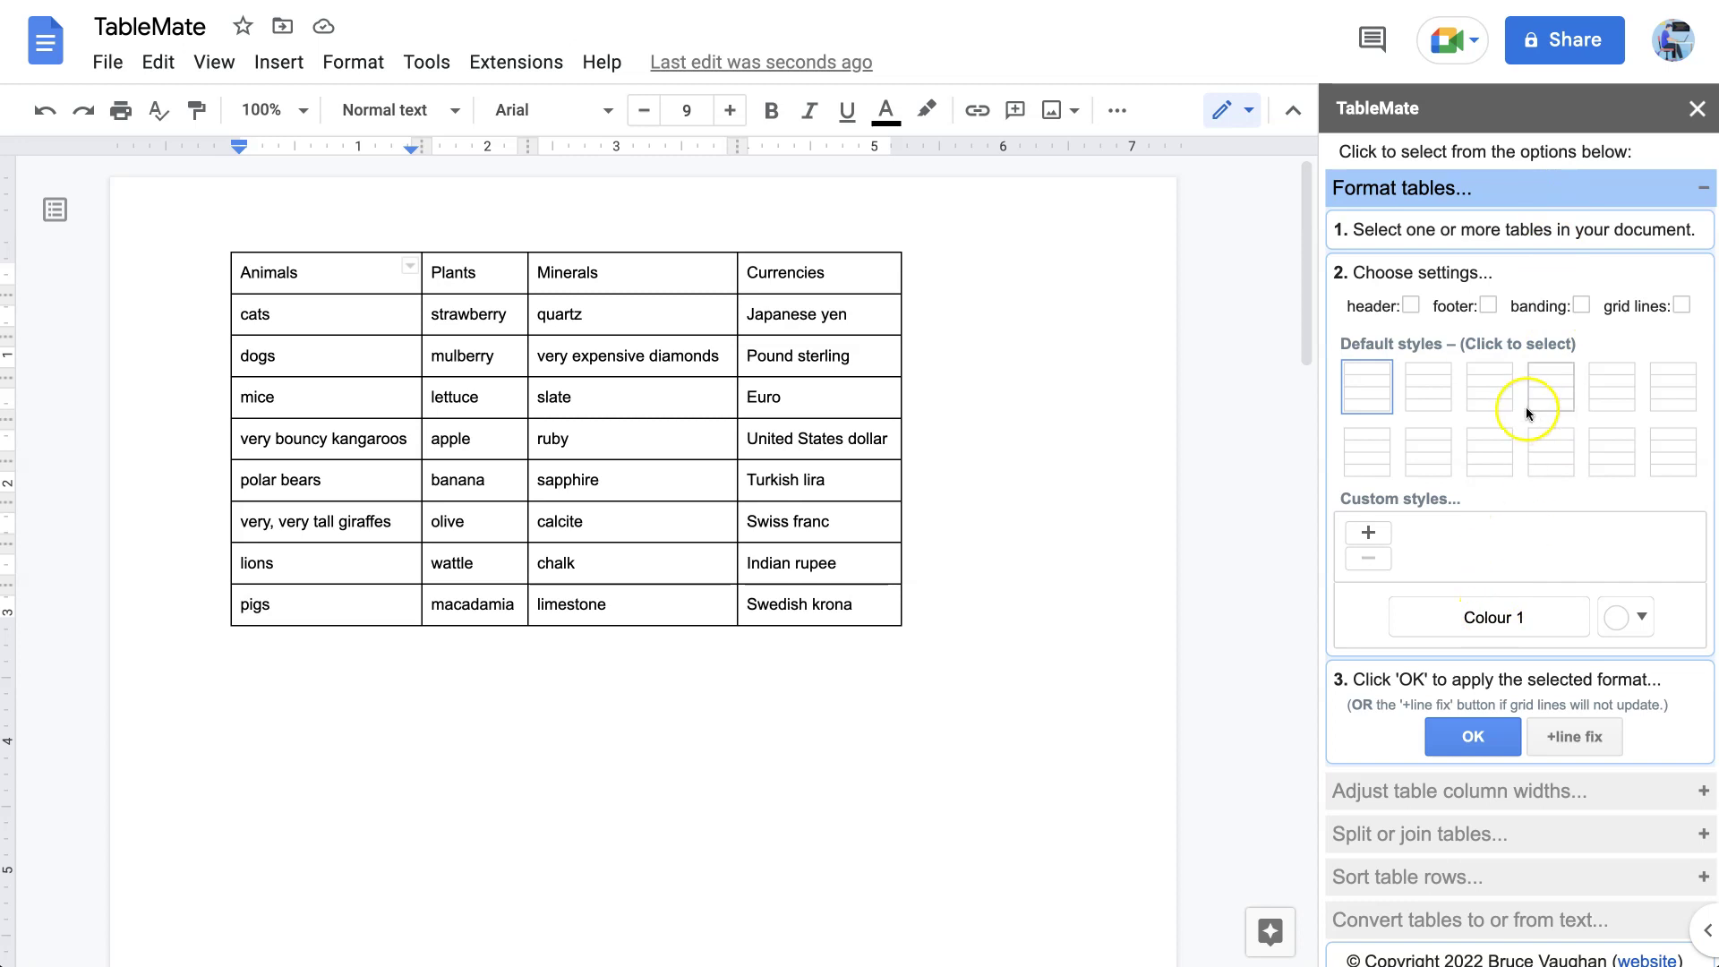
left_click_drag(278, 276, 831, 608)
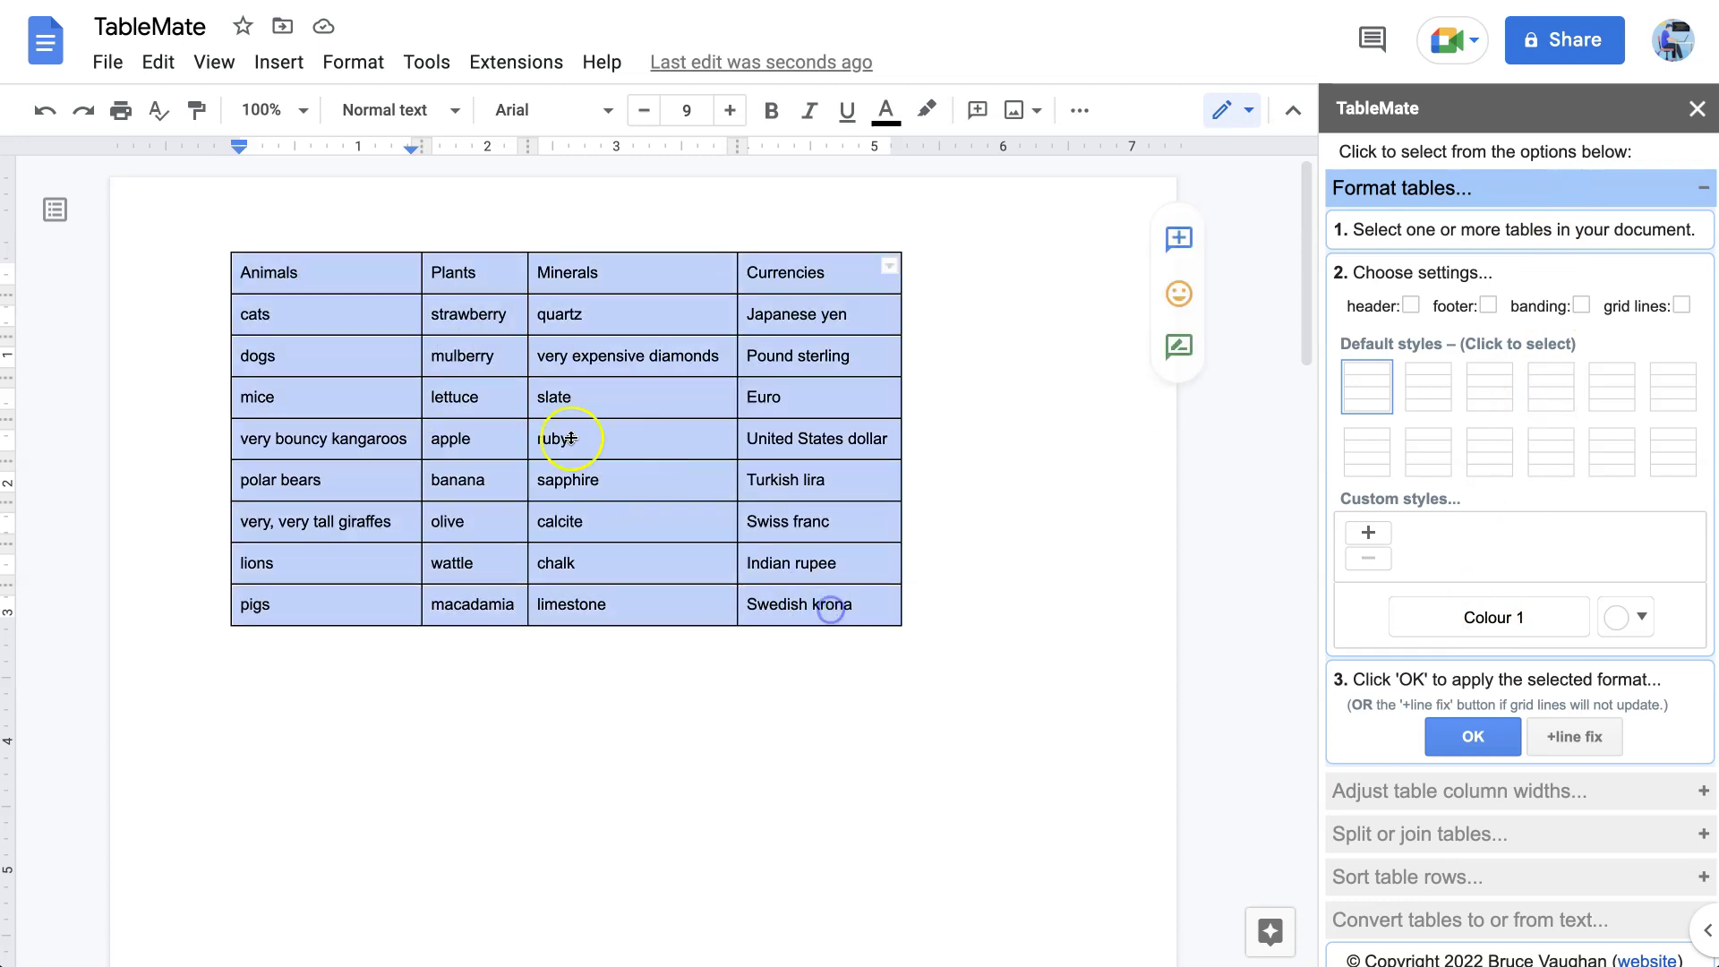
left_click(265, 272)
left_click(268, 278)
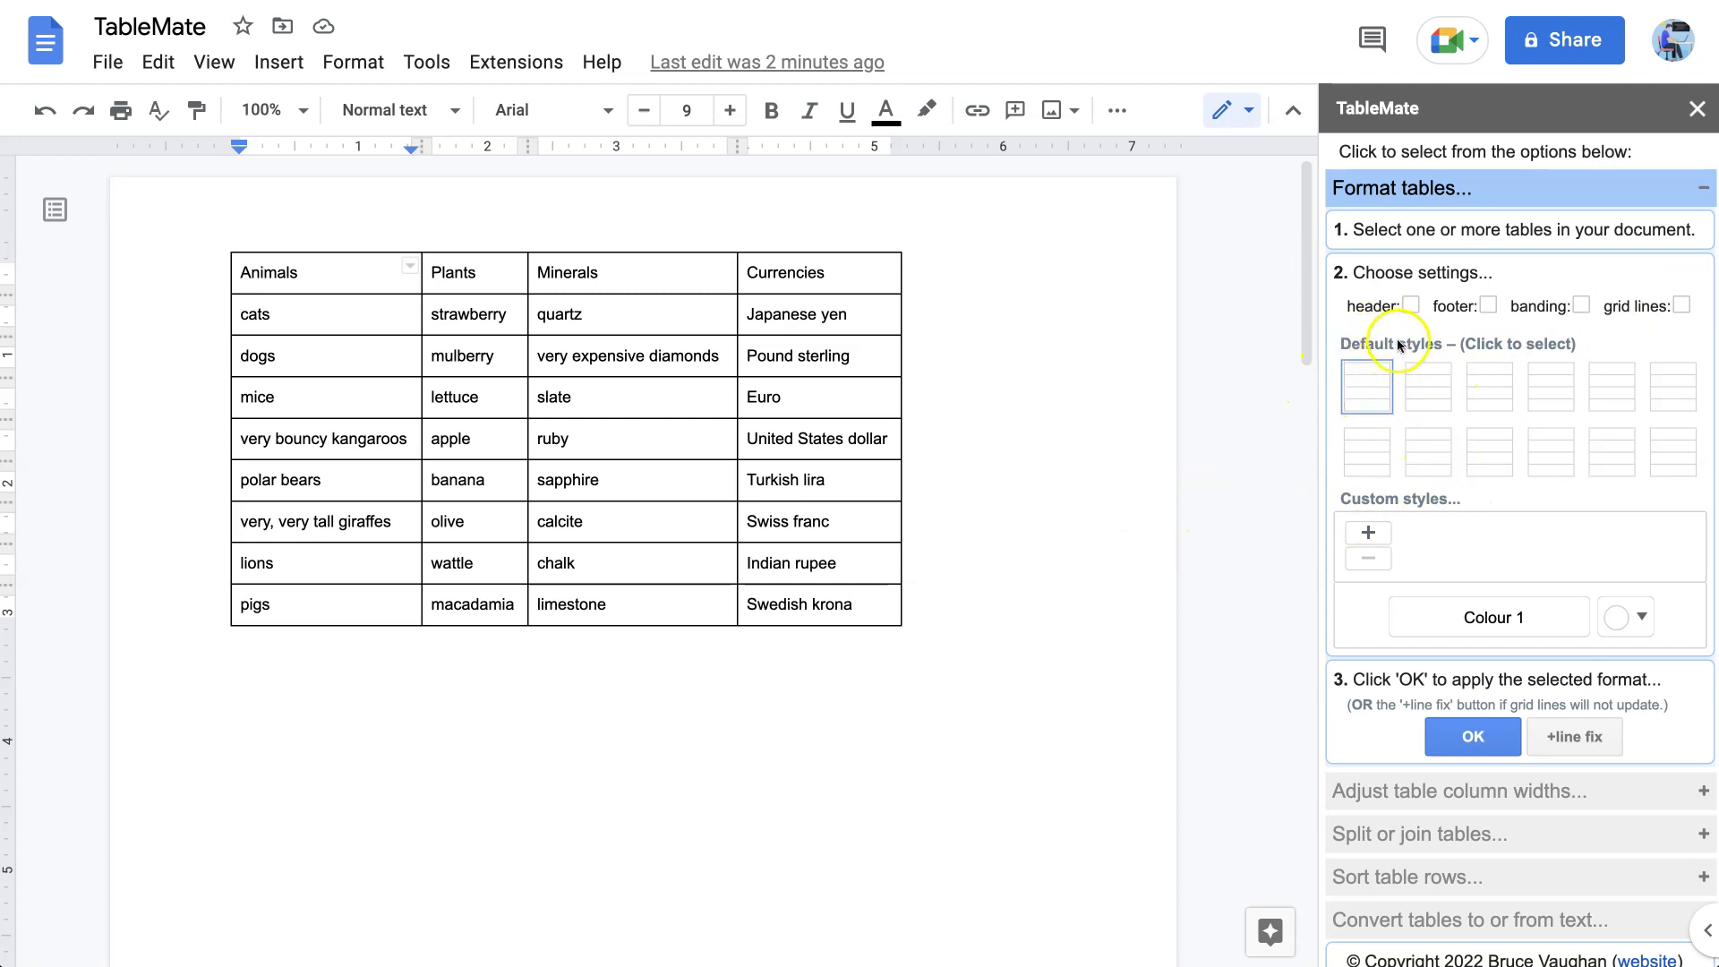
left_click(1474, 739)
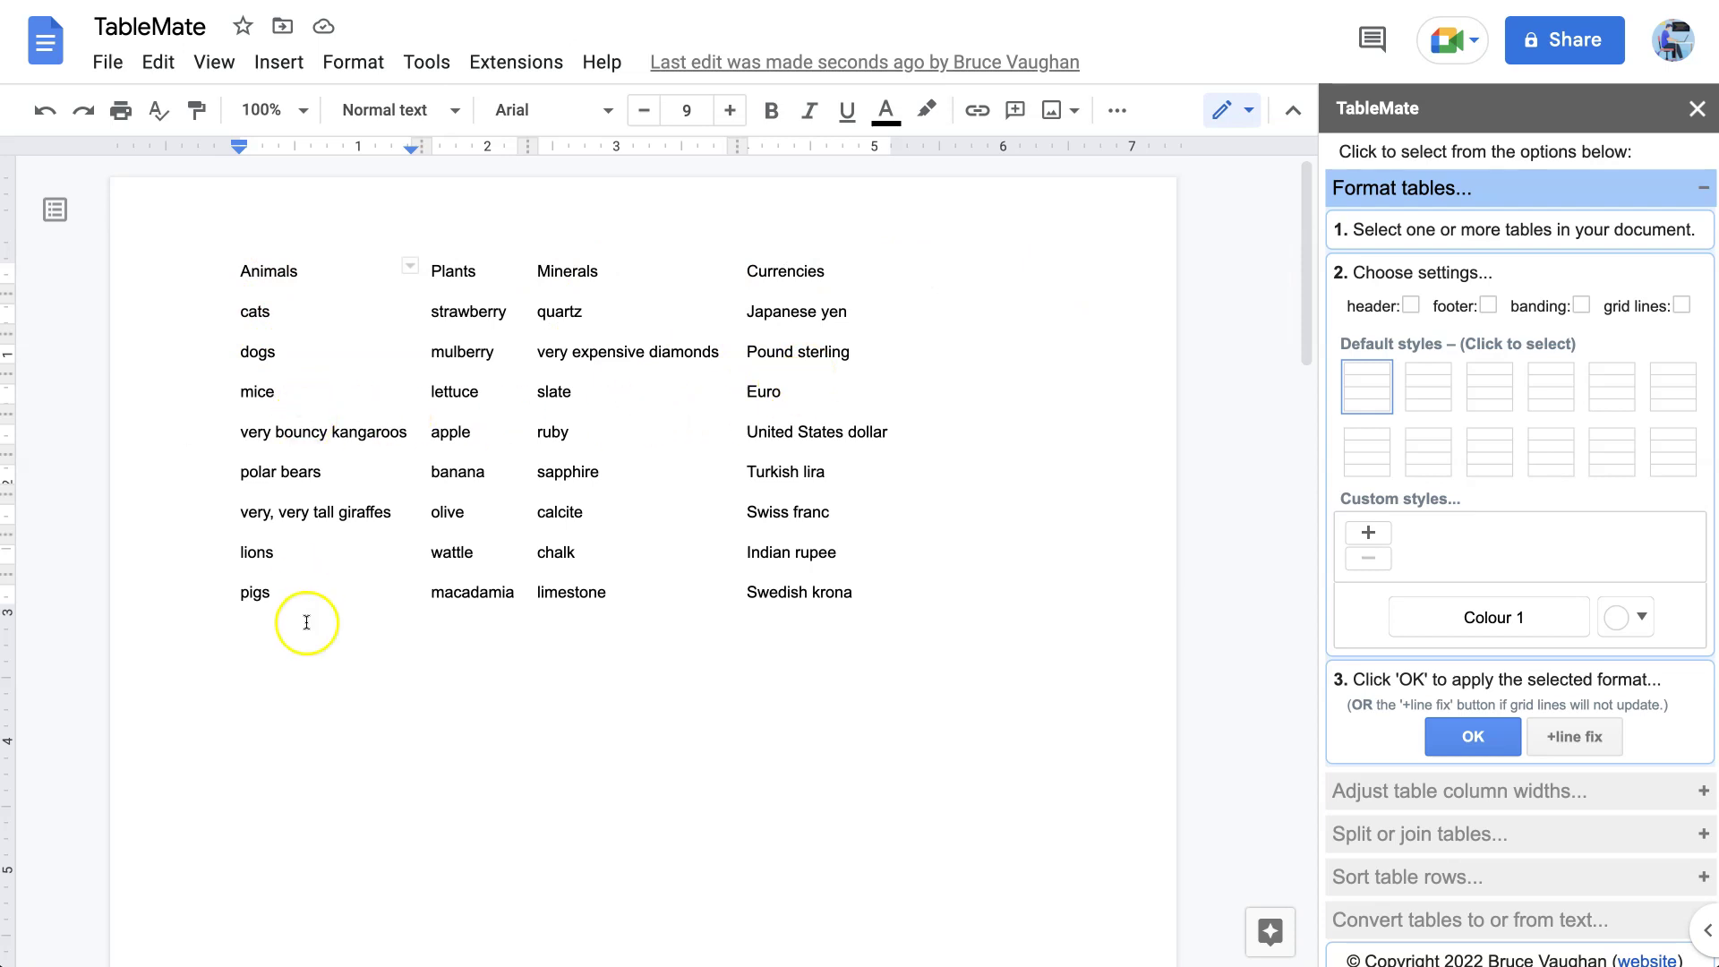
Step: Apply a header row, then the light-blue preset with both header and footer rows enabled
left_click(261, 271)
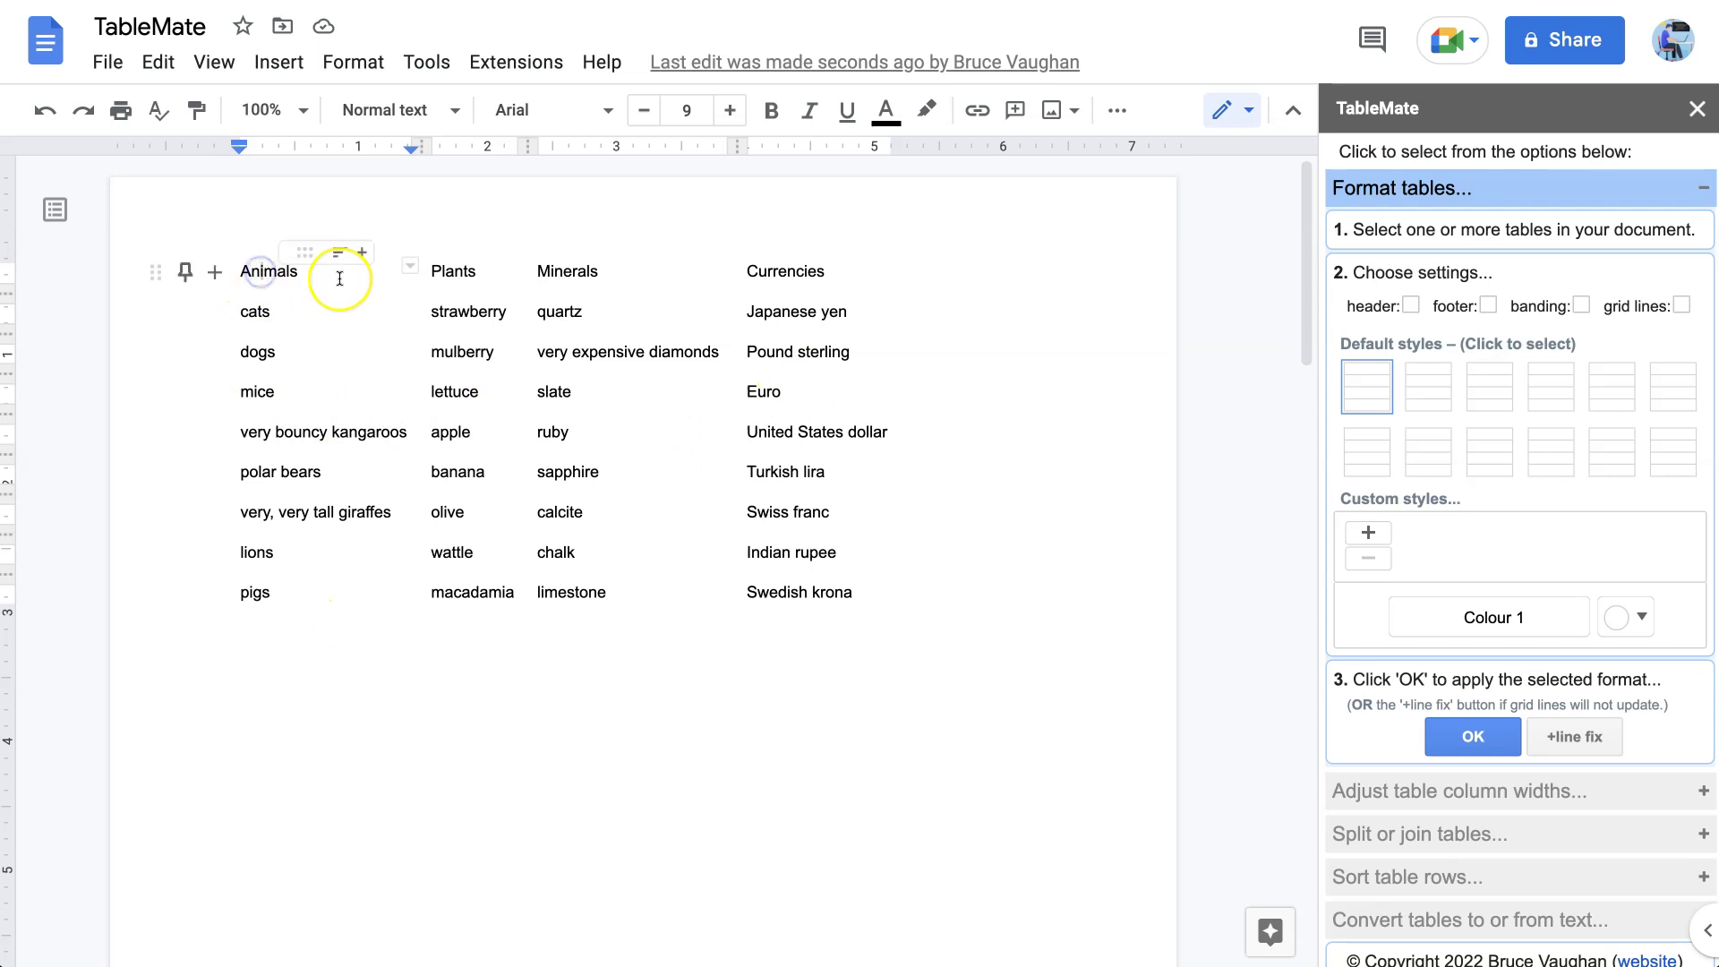
left_click(1413, 307)
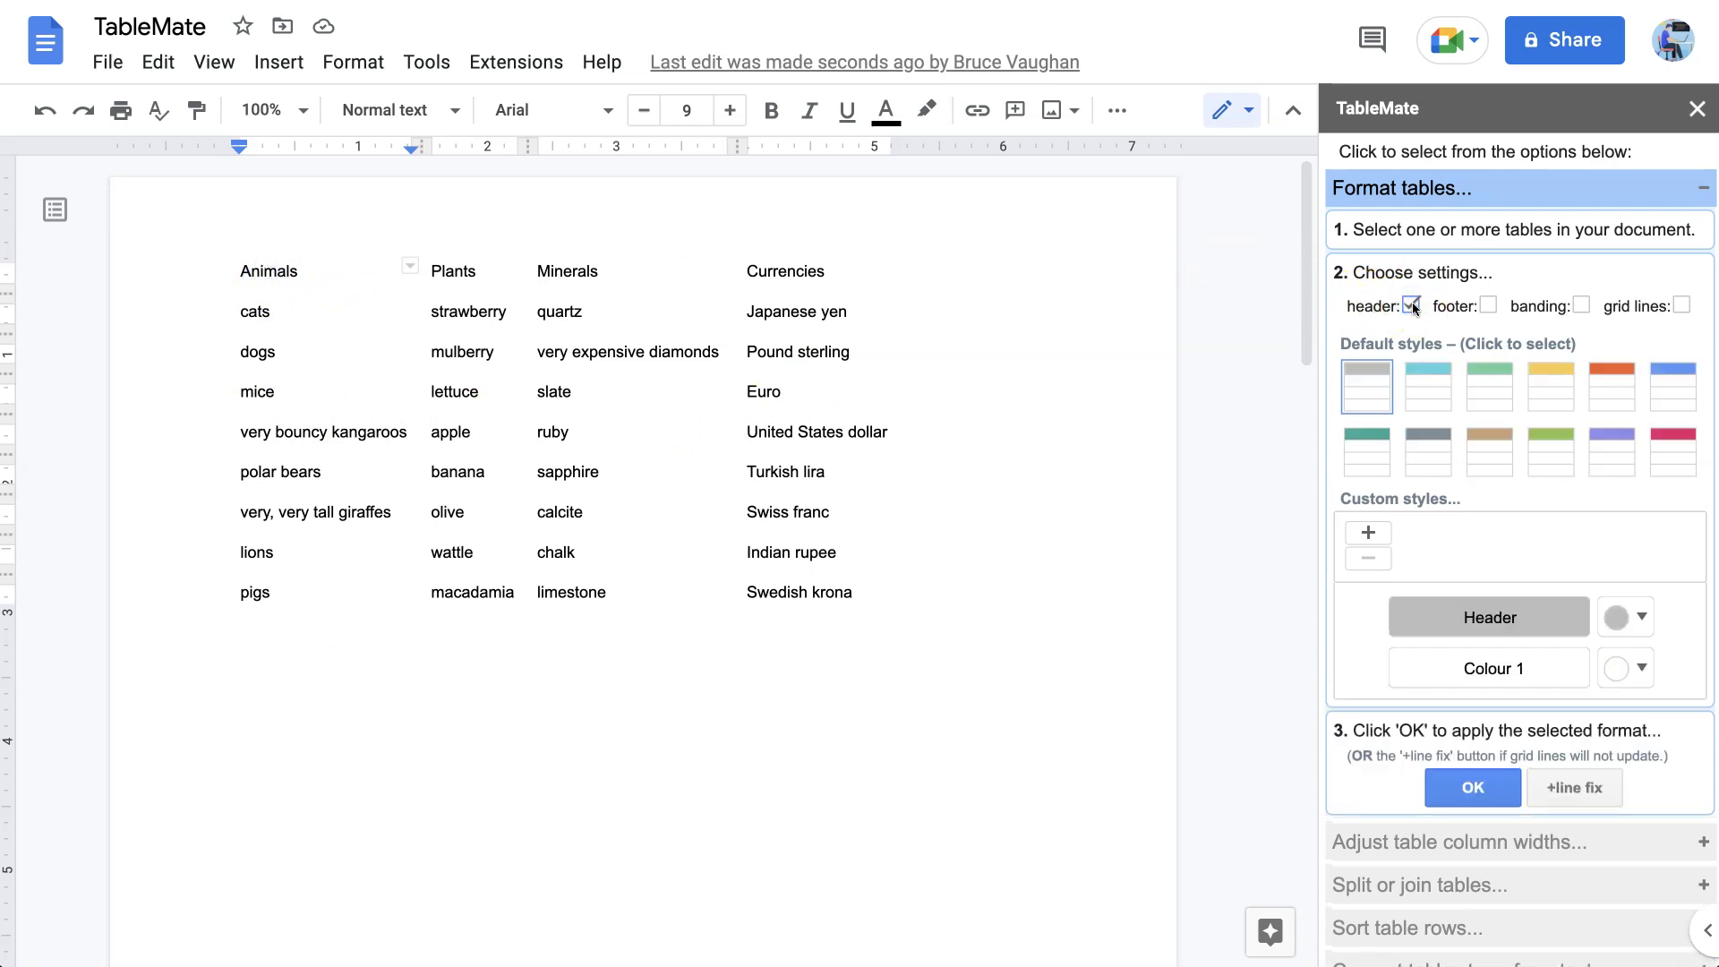
left_click(1494, 776)
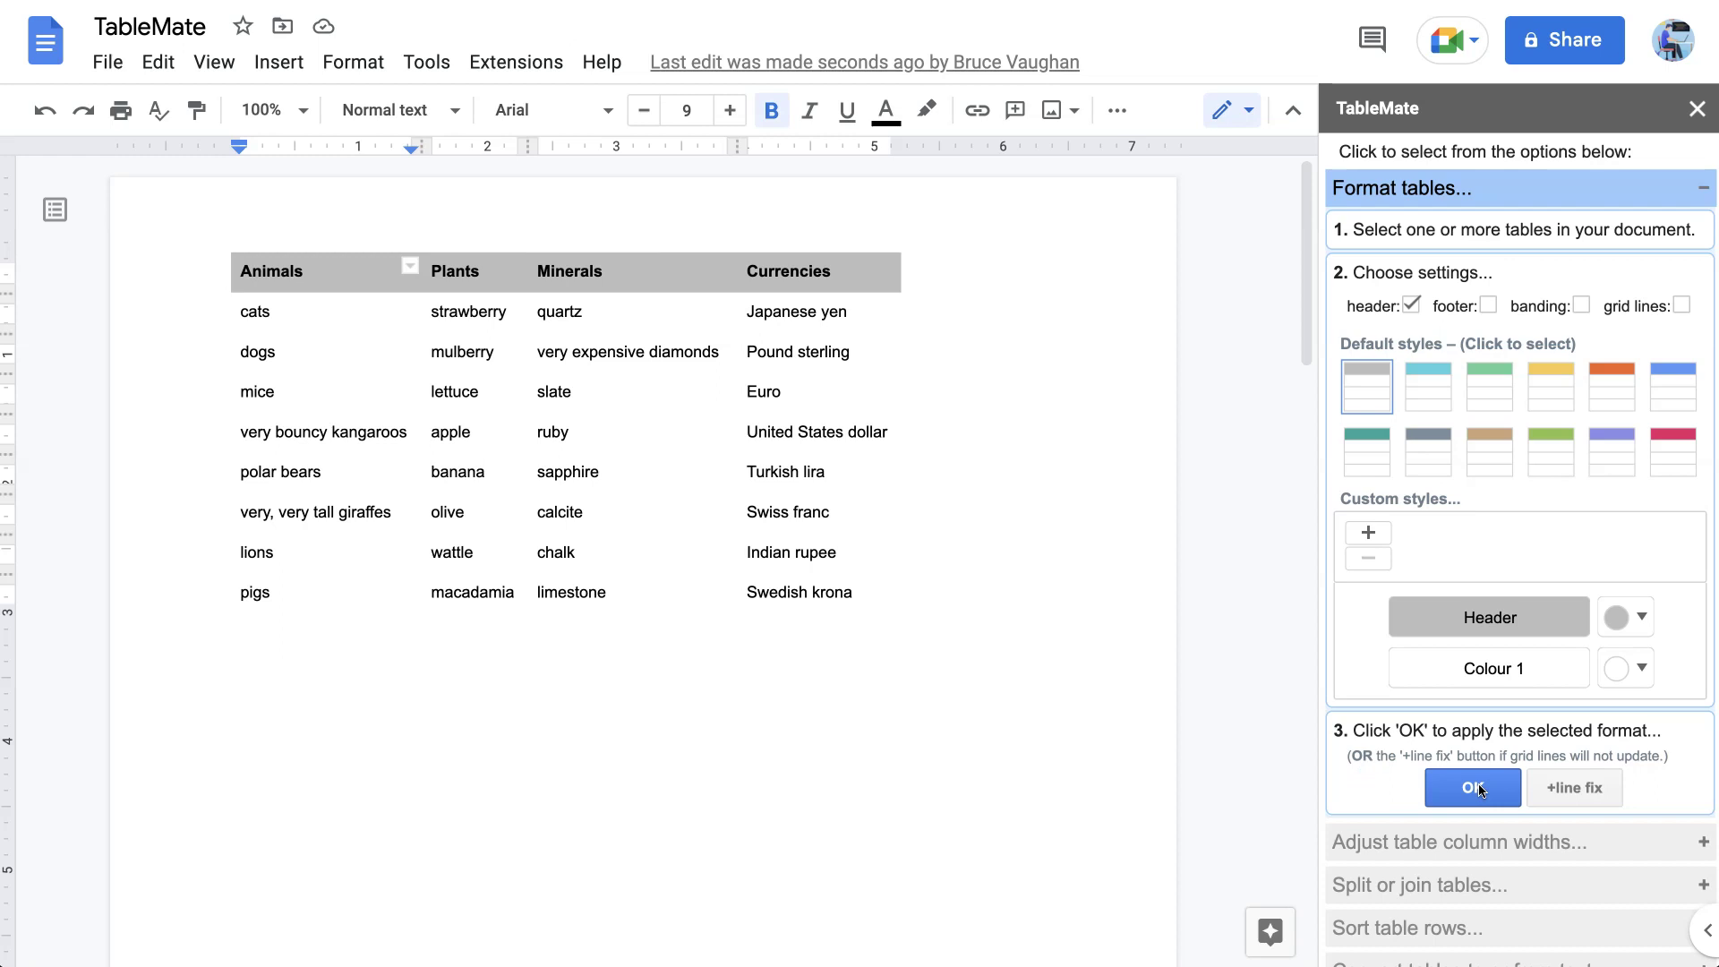
left_click(1079, 312)
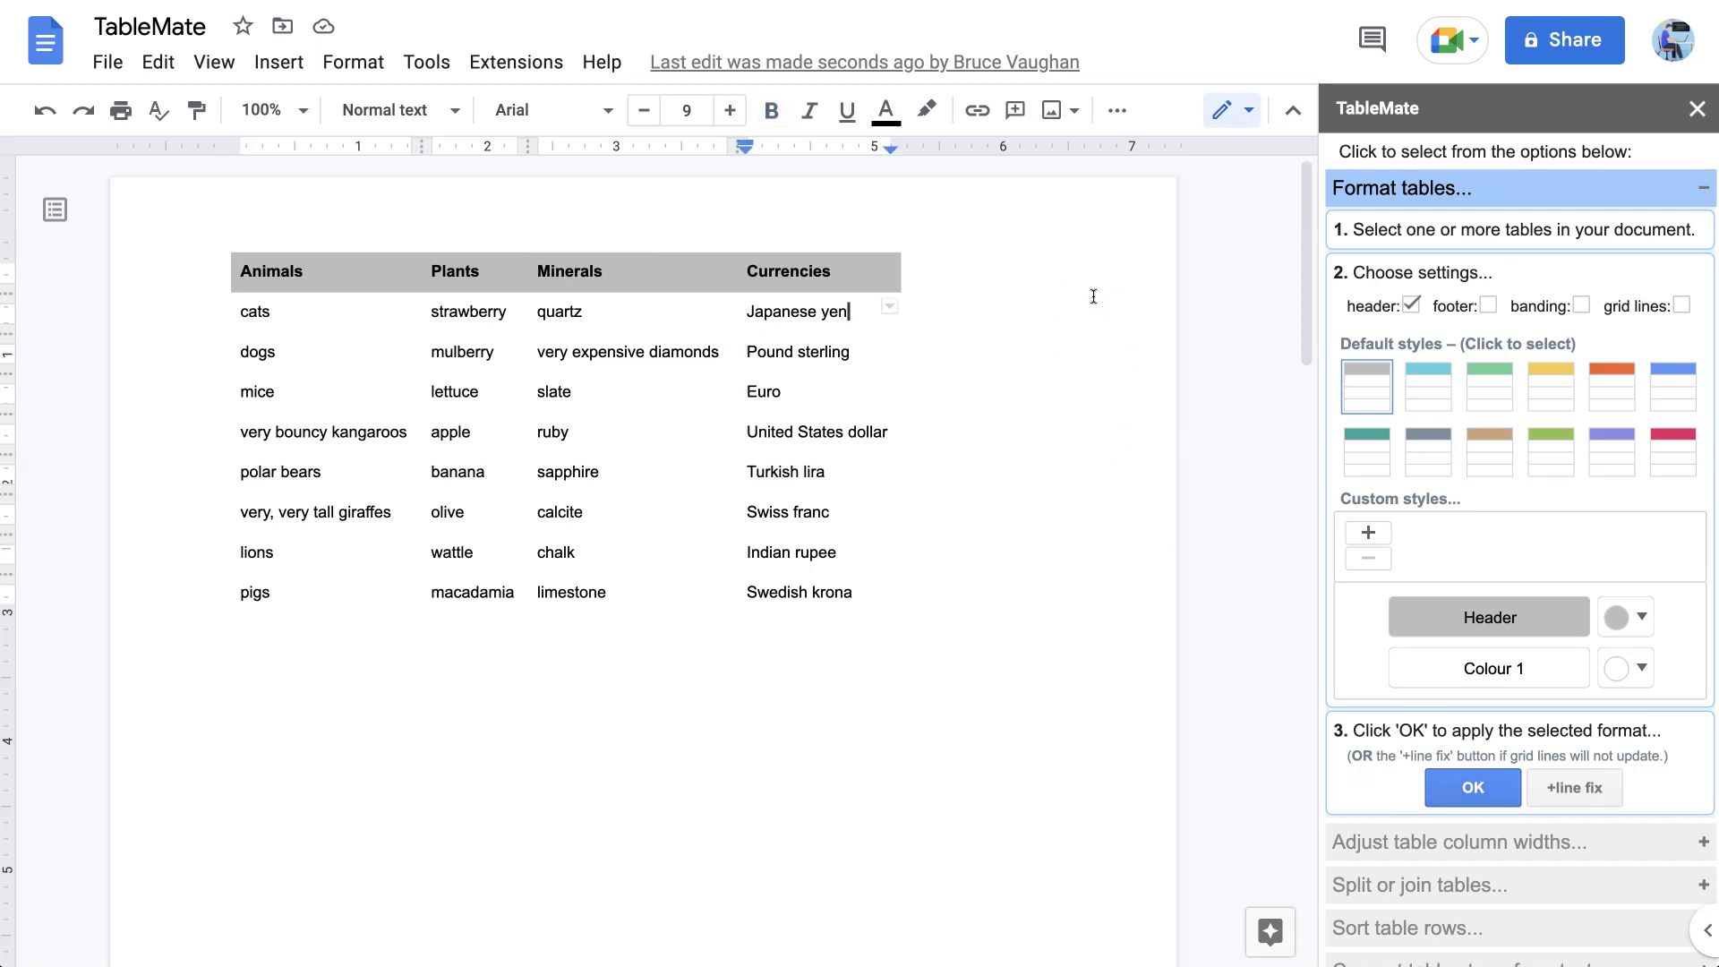
left_click(1433, 392)
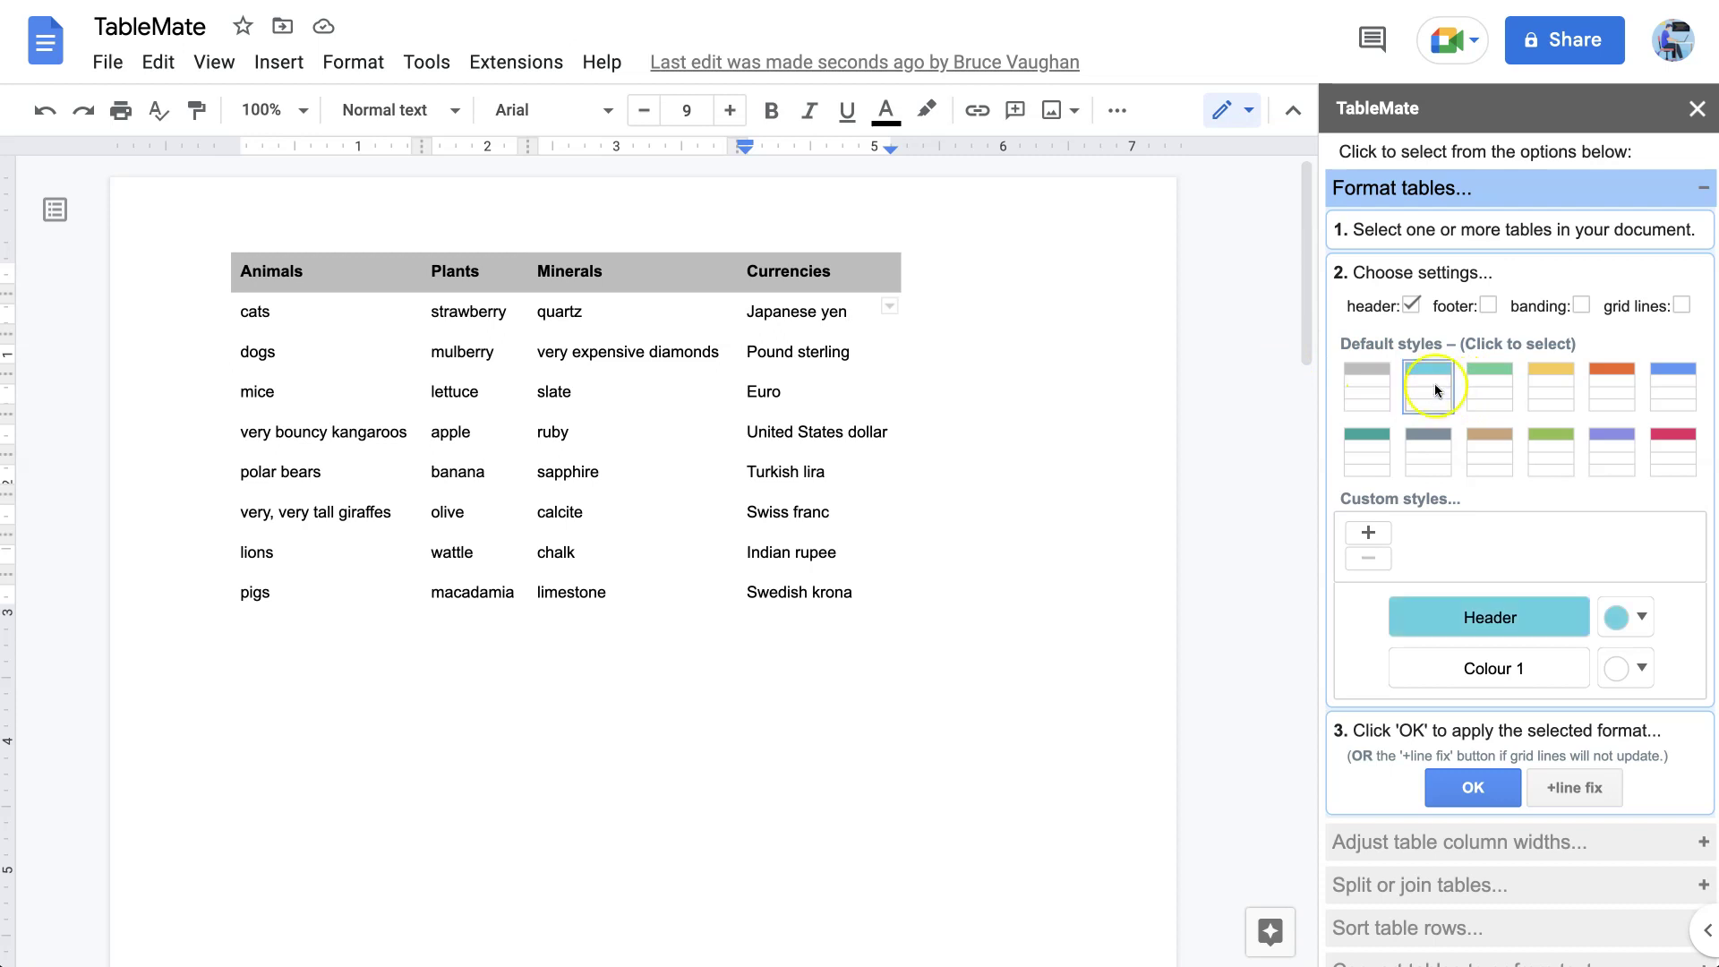
left_click(1486, 307)
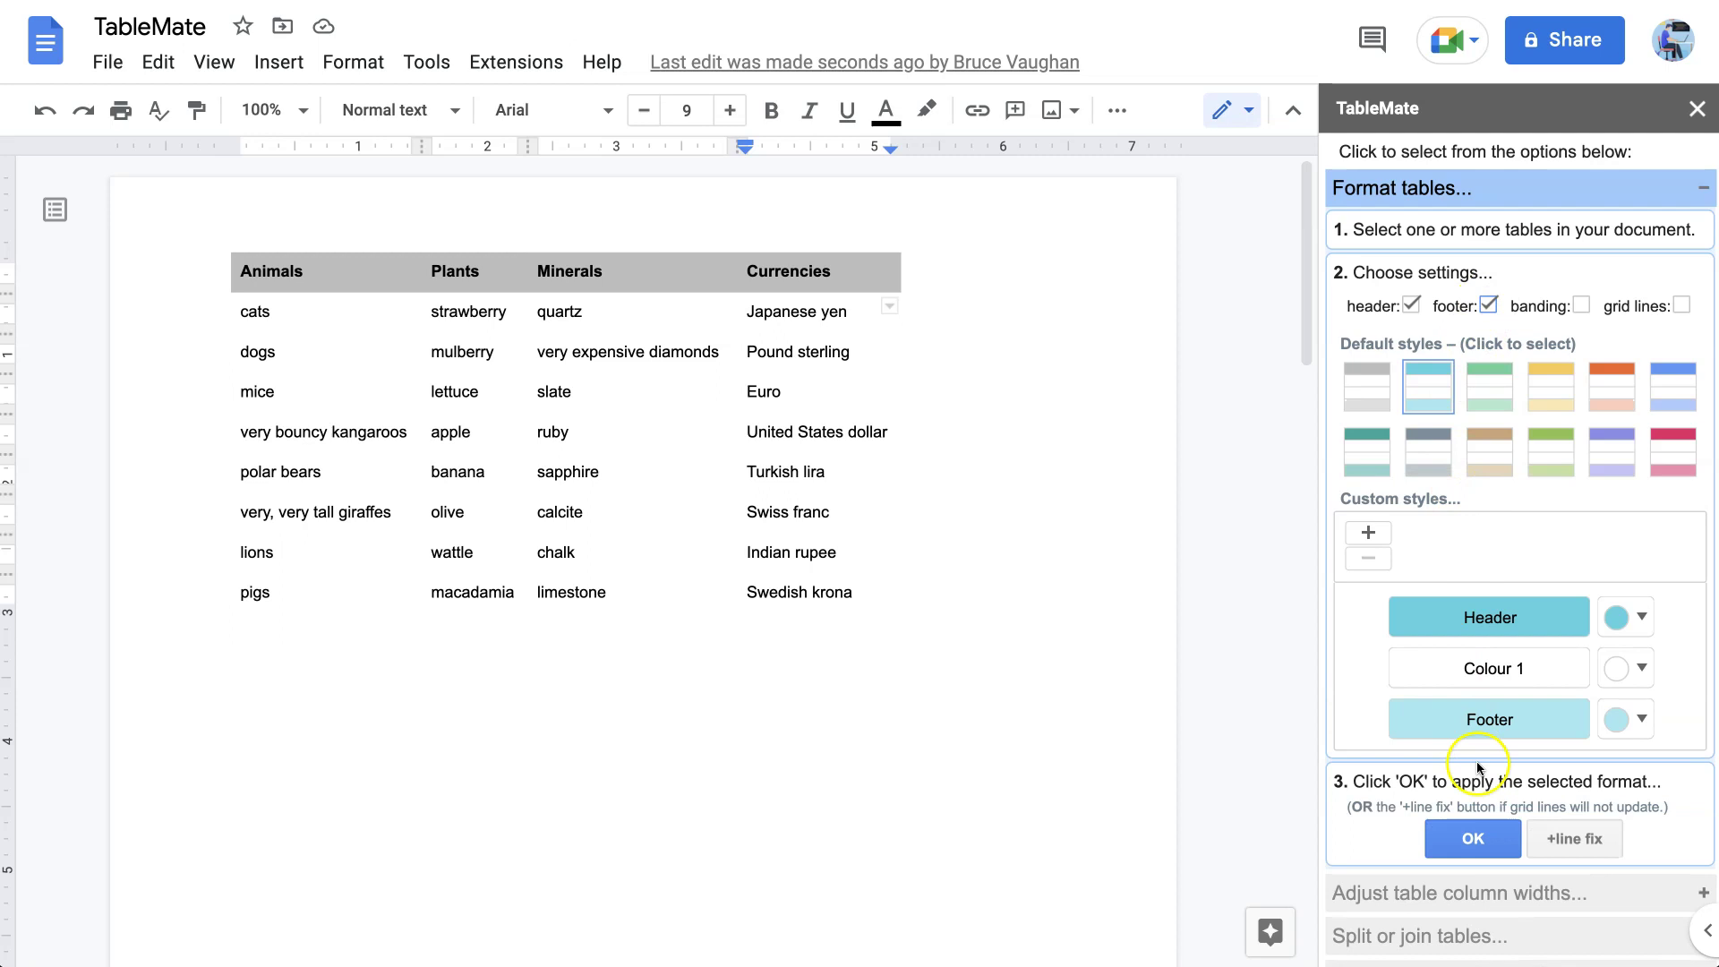
left_click(1474, 840)
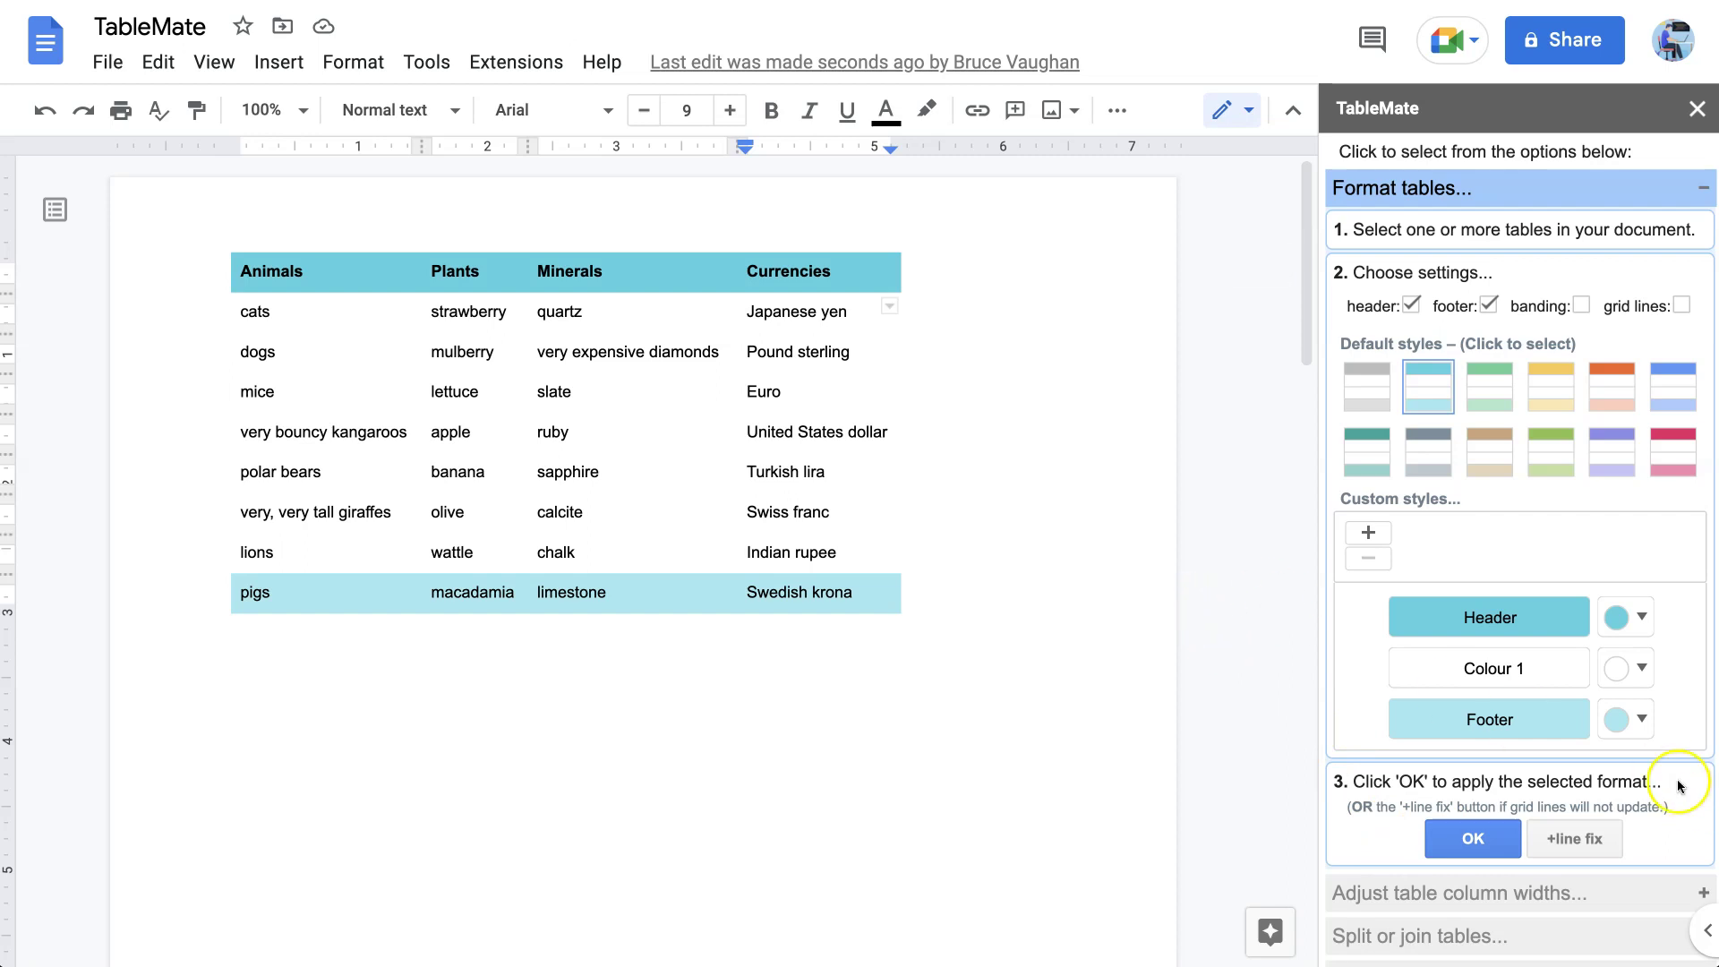
Step: Turn on alternating row banding and apply the style to the table
left_click(1498, 311)
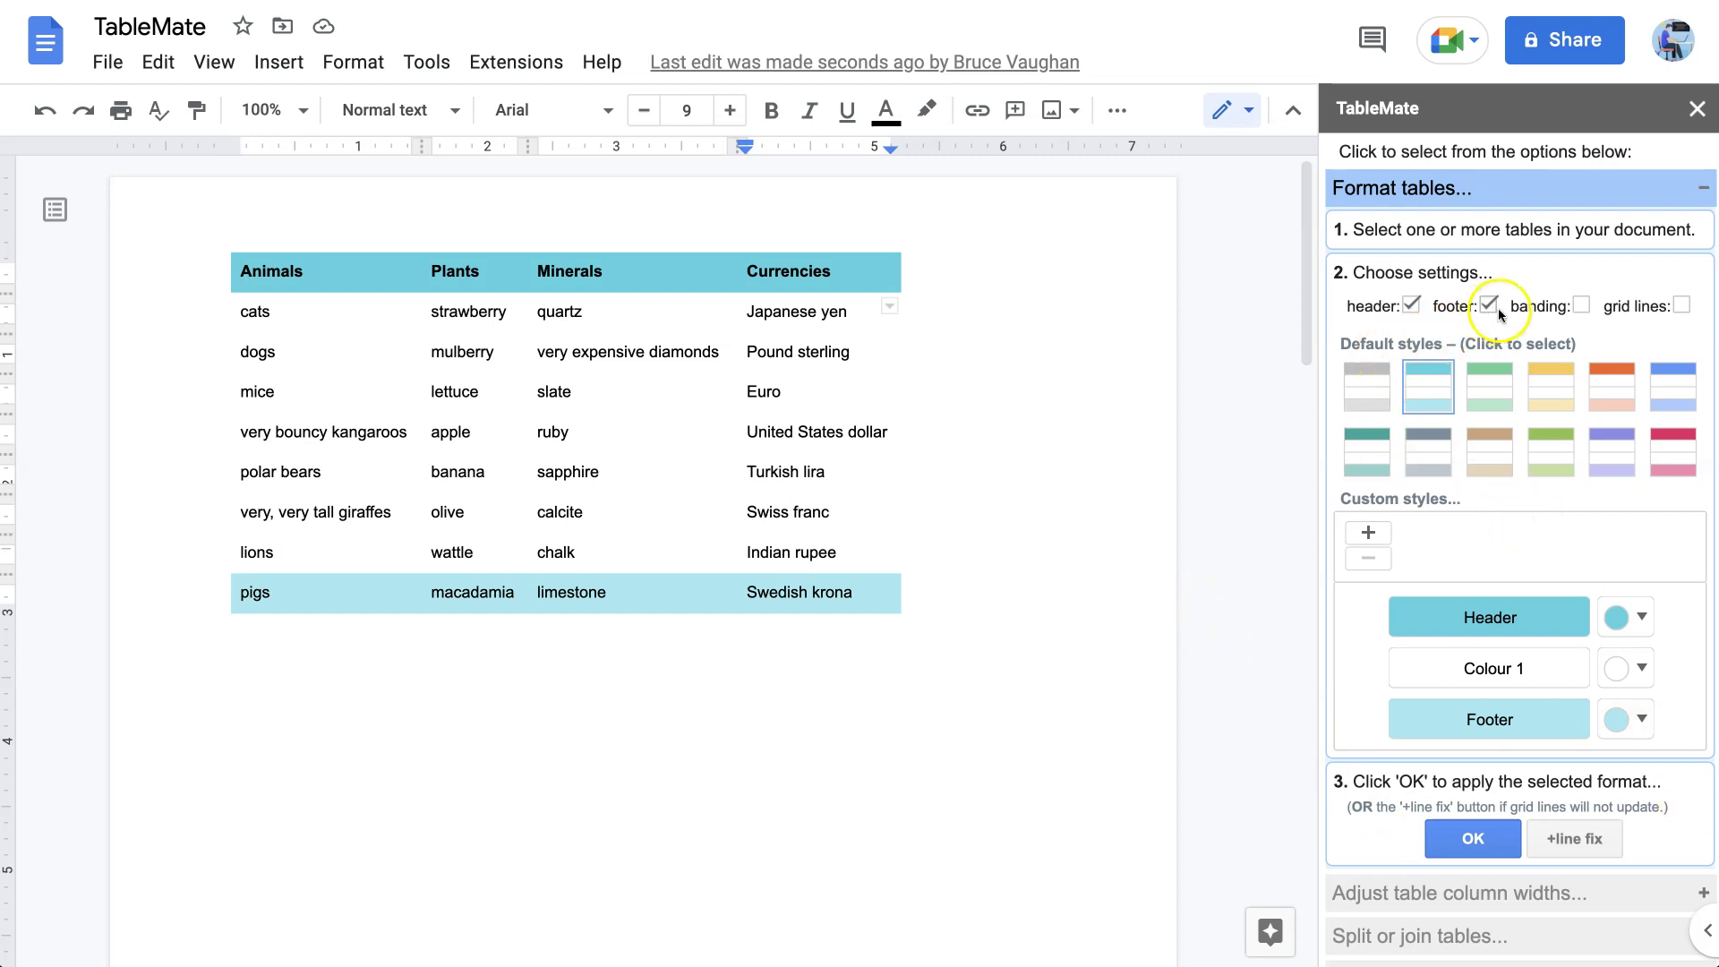
left_click(1581, 305)
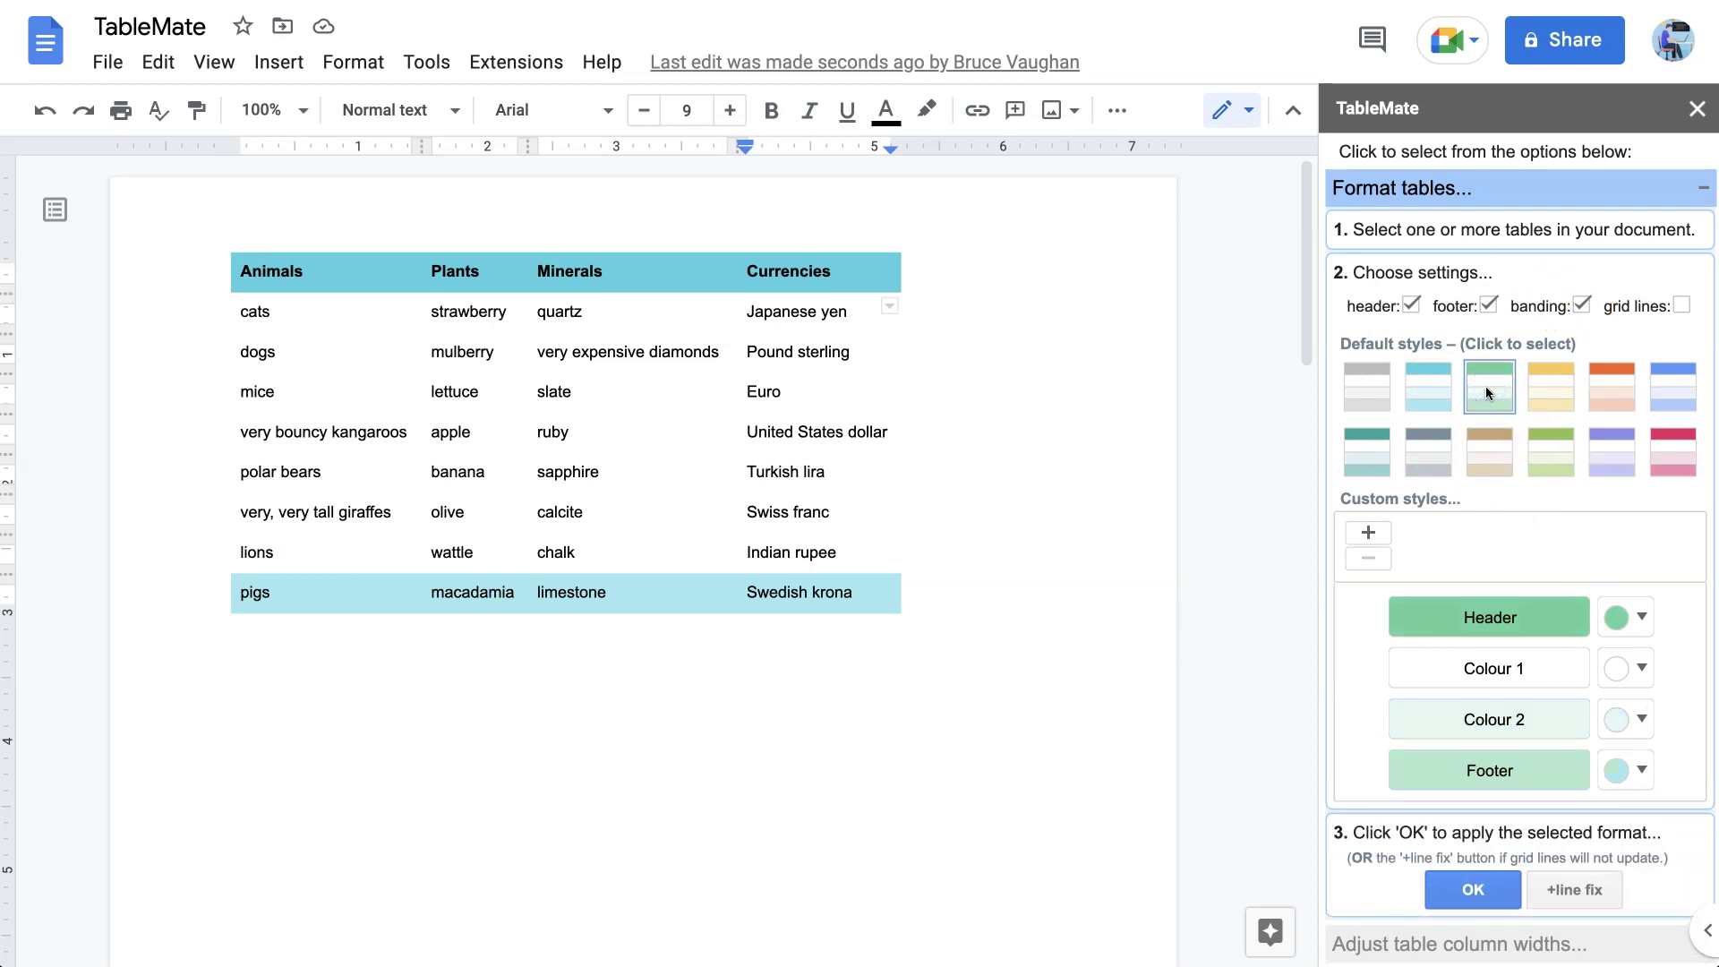
left_click(1472, 889)
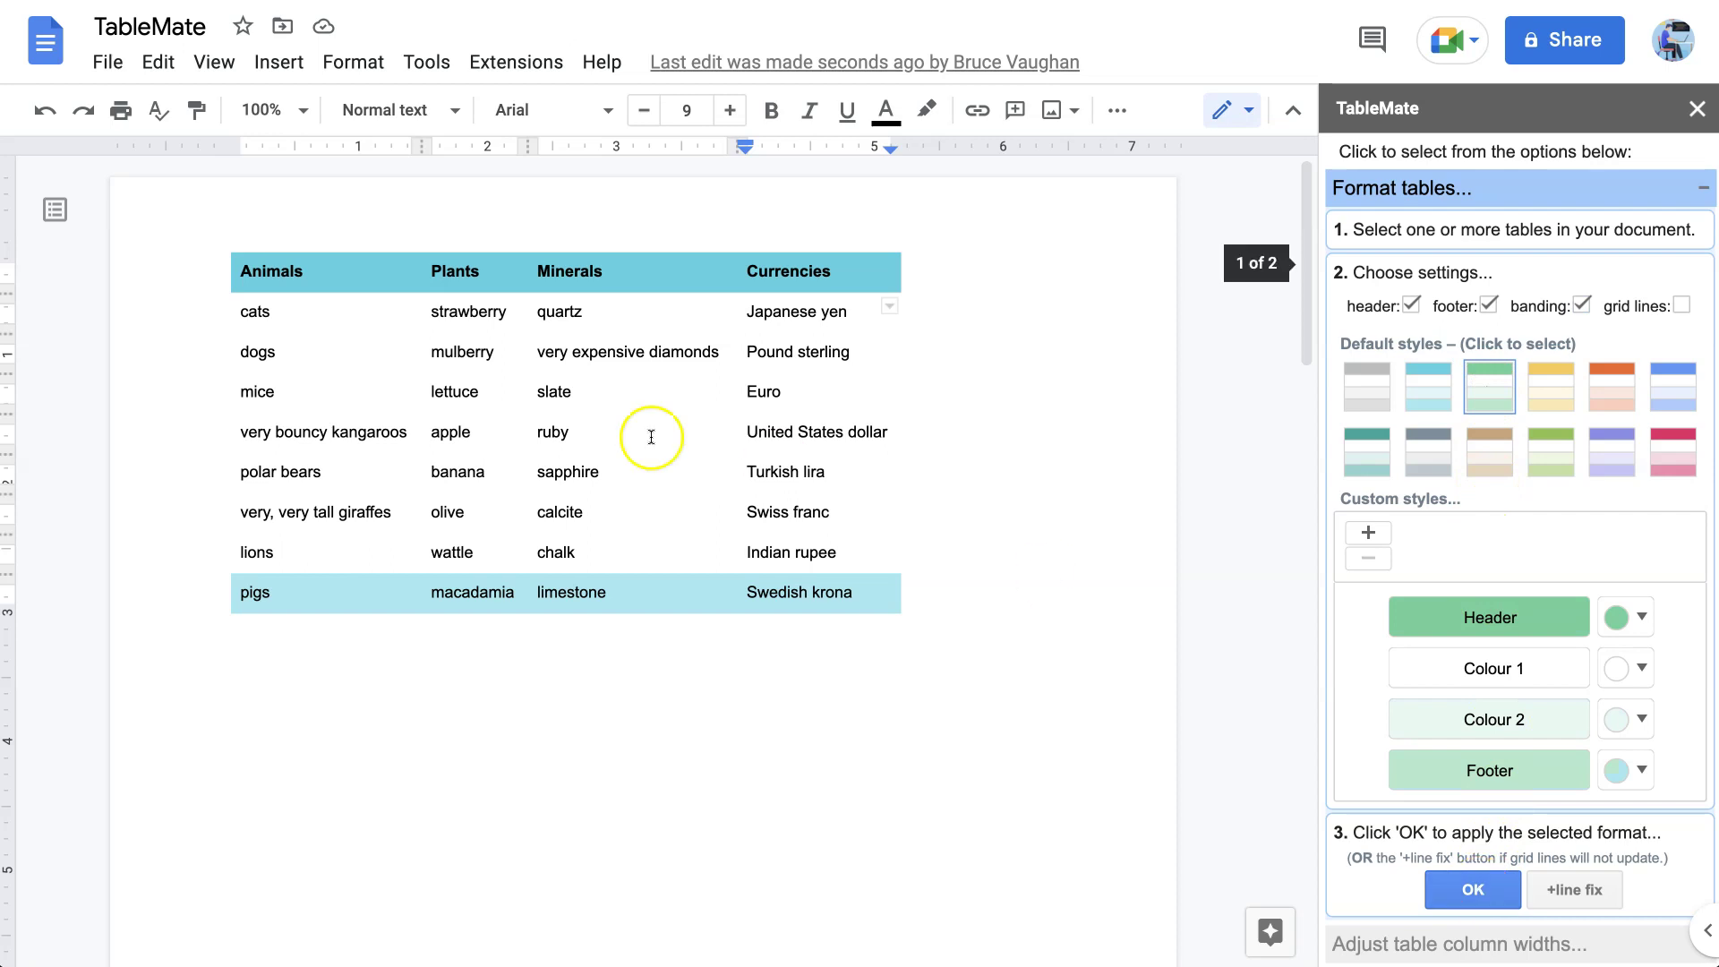
left_click(255, 352)
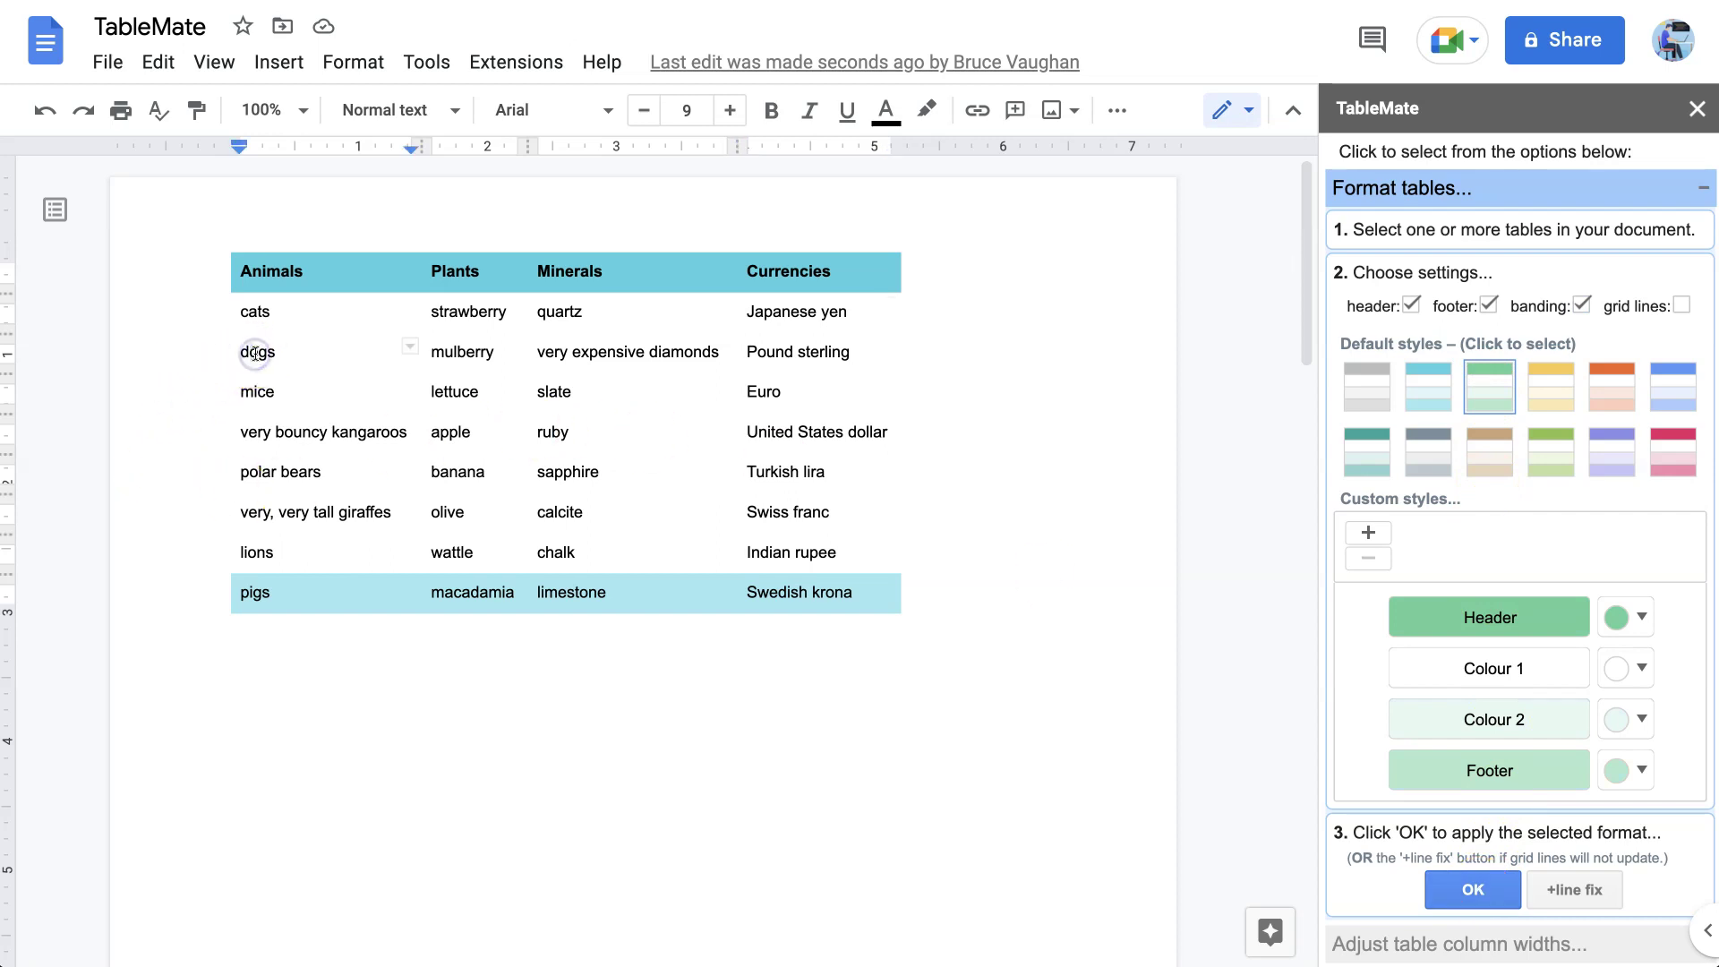
left_click(1473, 895)
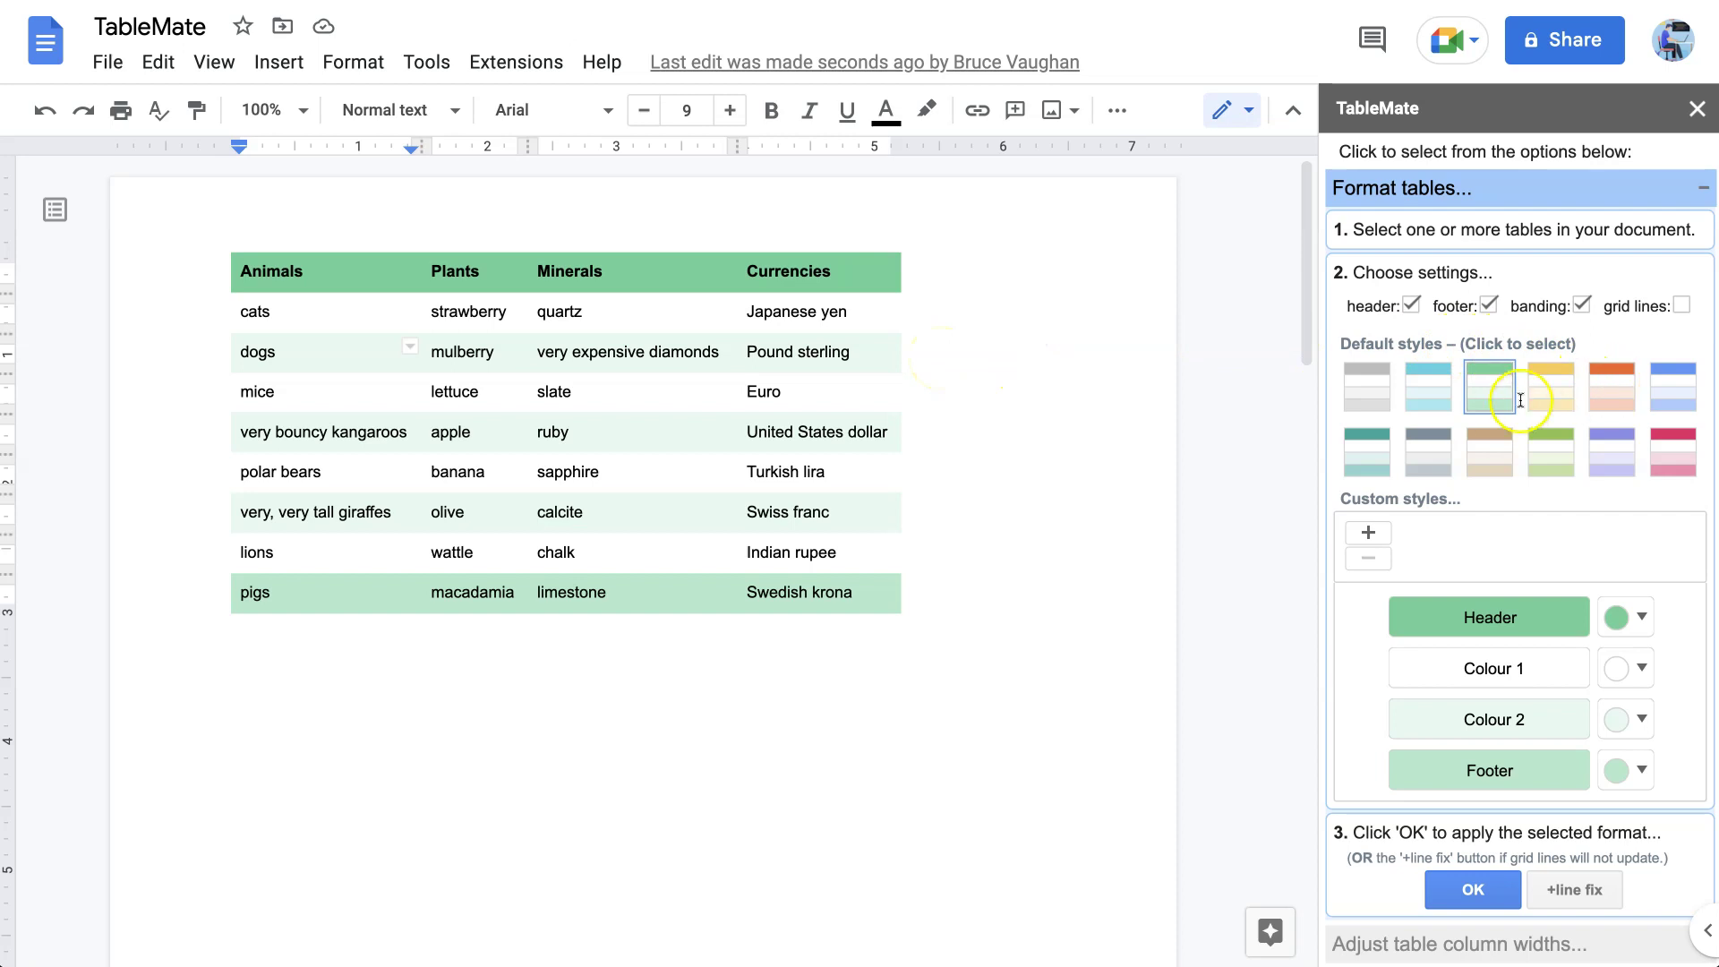
Step: Switch to the yellow preset with grid lines added and apply it
left_click(1550, 389)
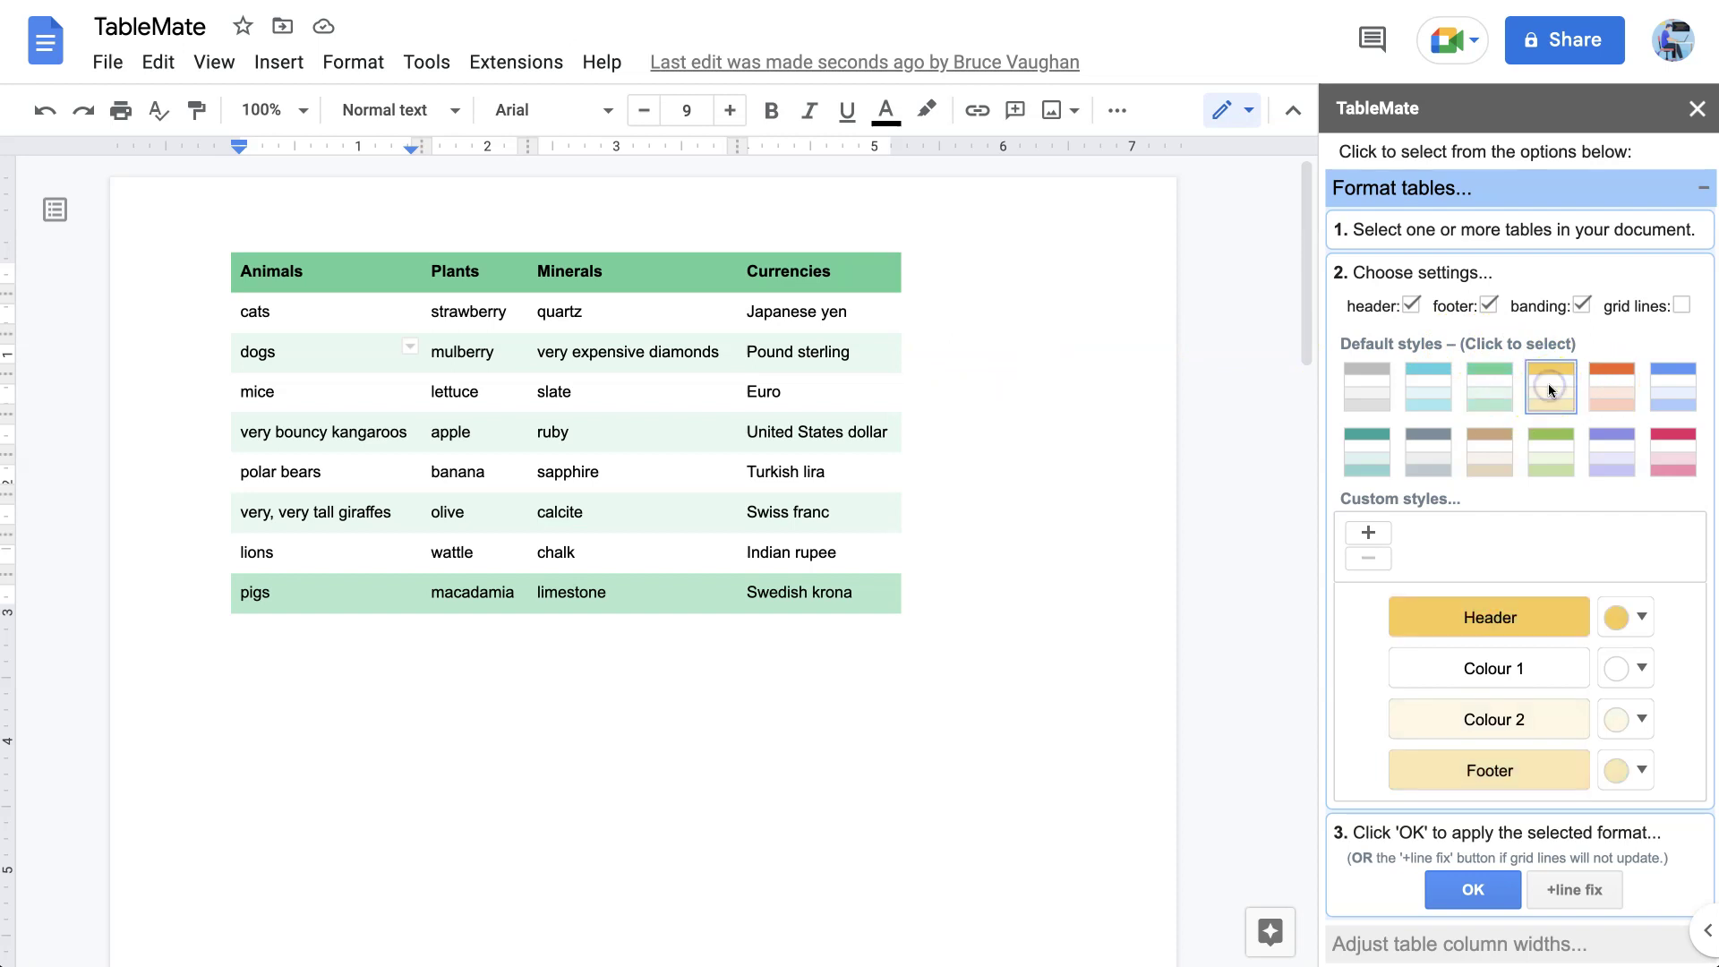
left_click(1680, 306)
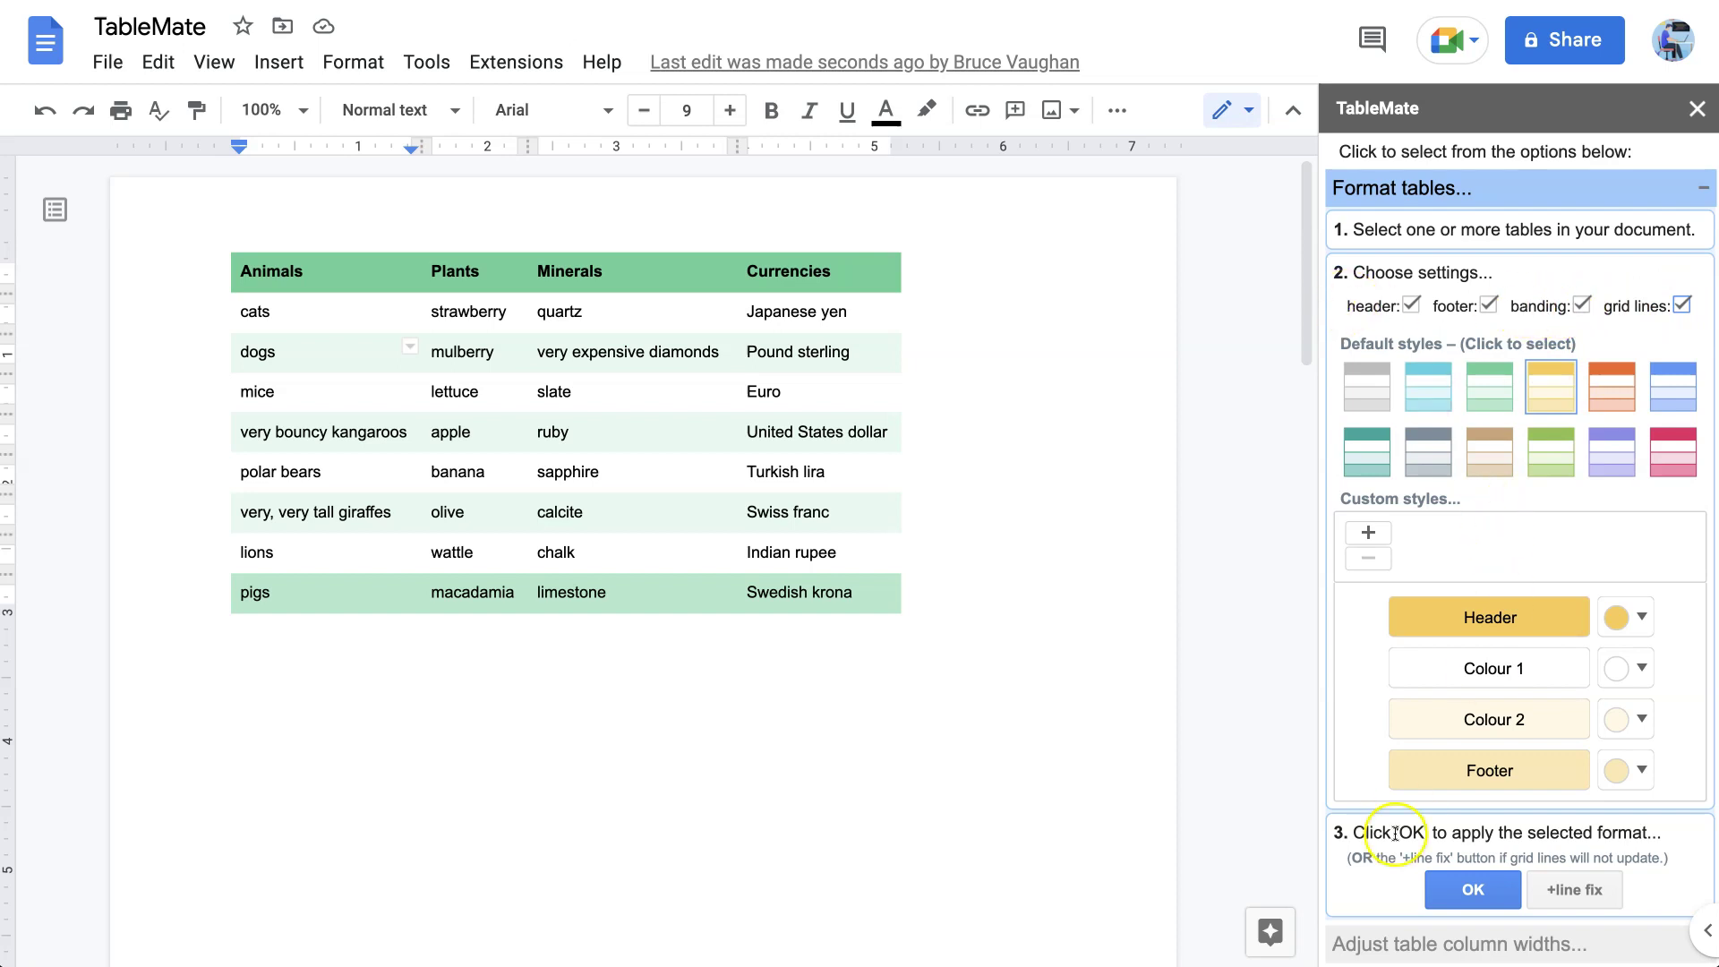
left_click(1494, 900)
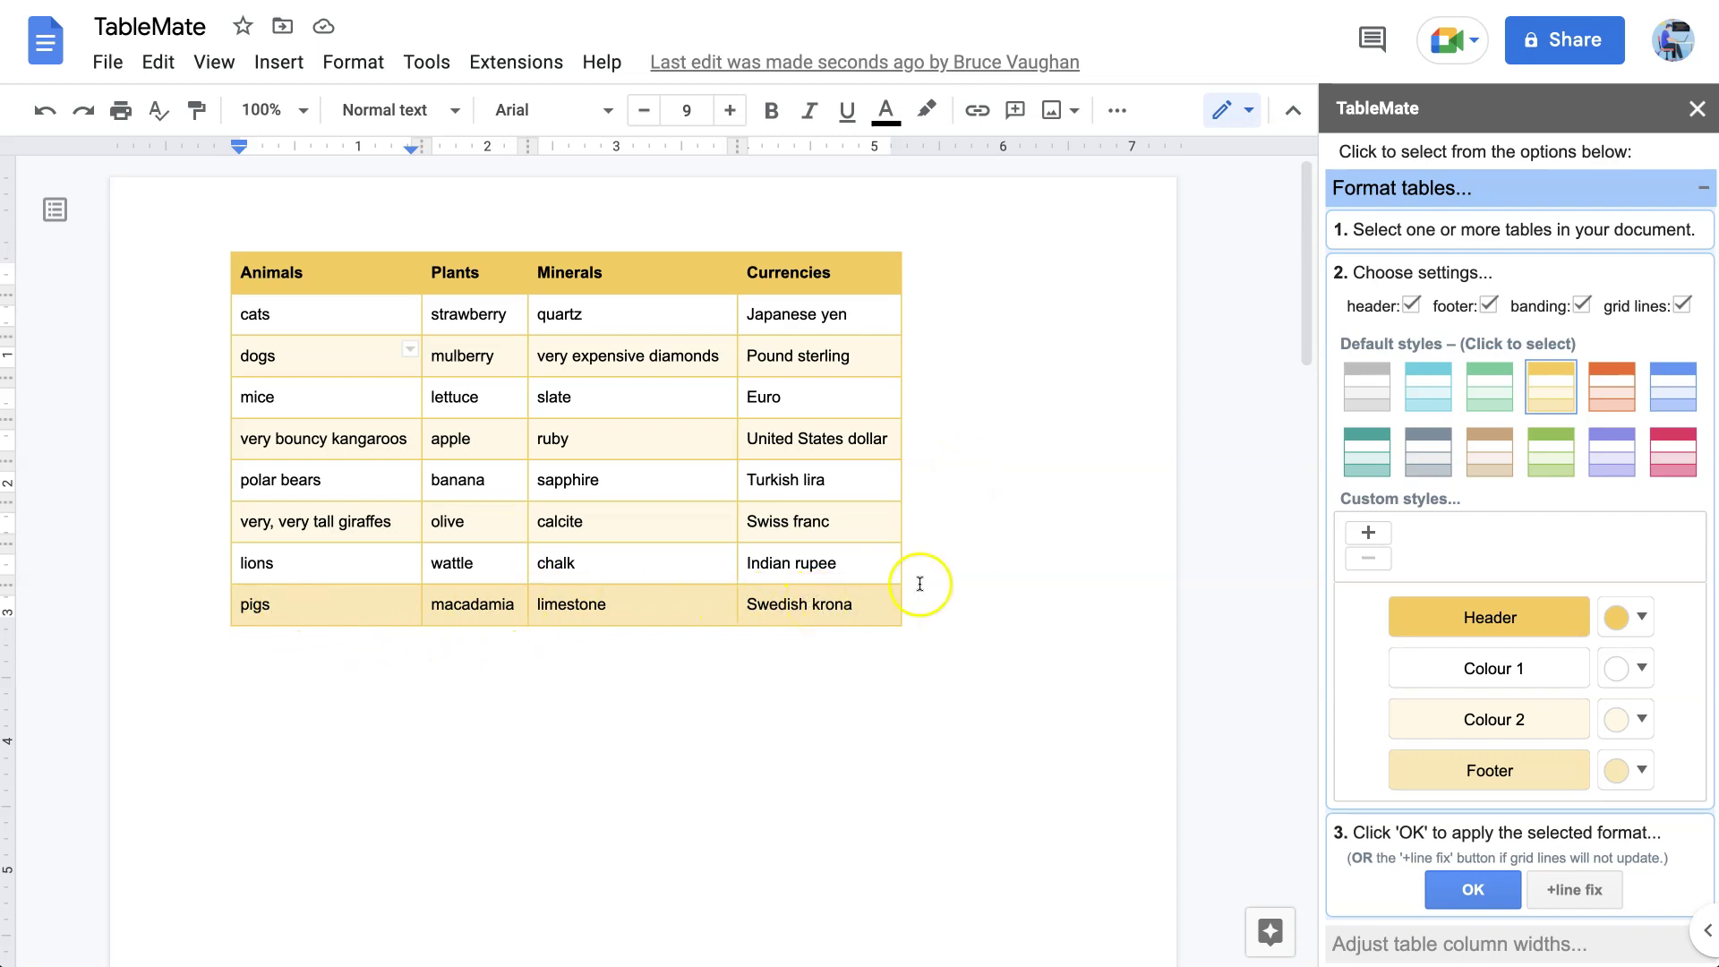
Step: Apply the teal preset with header, footer and grid lines turned off
left_click(1367, 455)
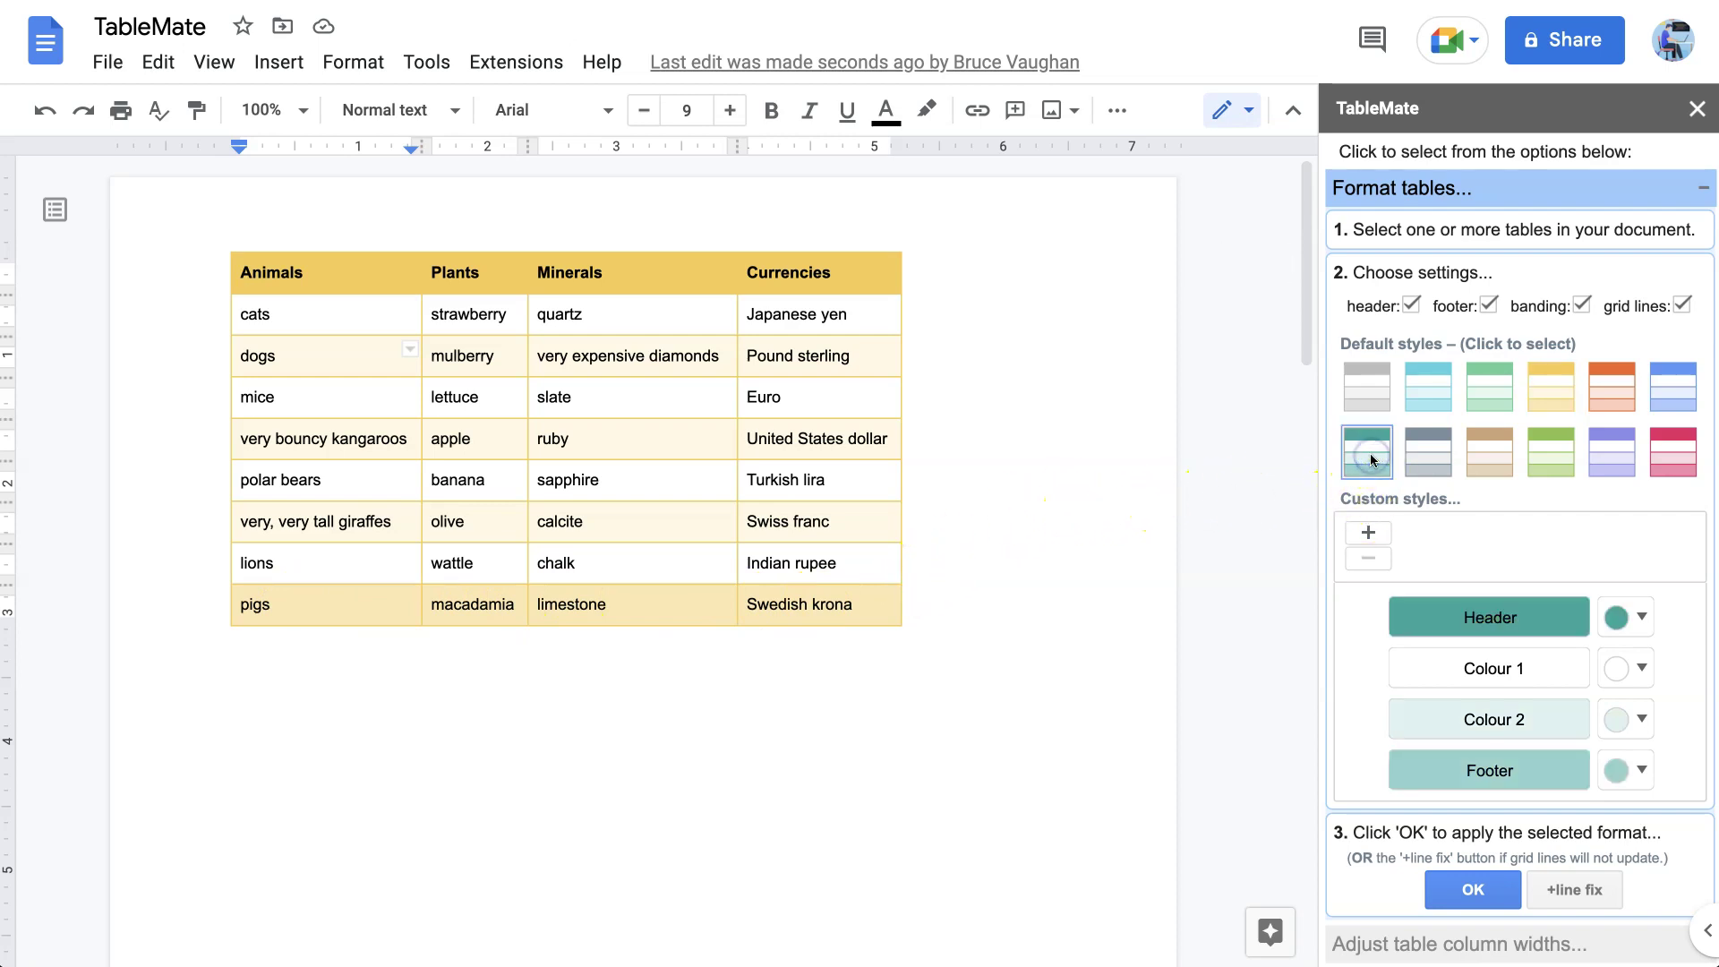
left_click(1410, 305)
left_click(1486, 304)
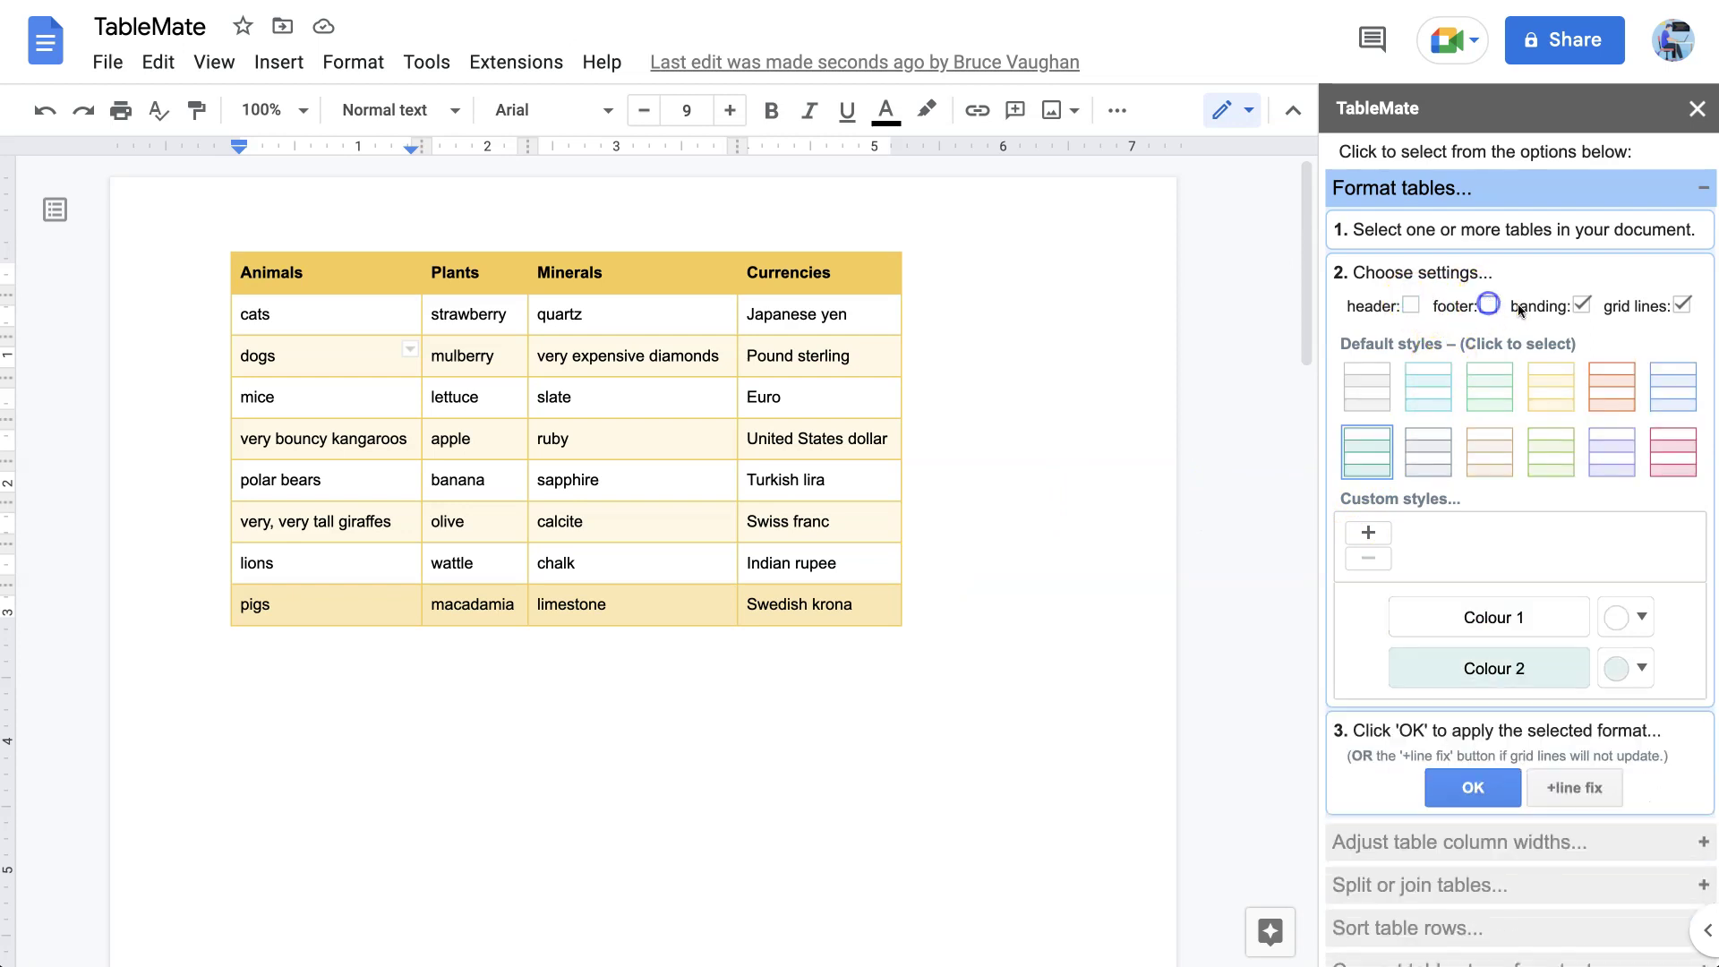
left_click(1681, 306)
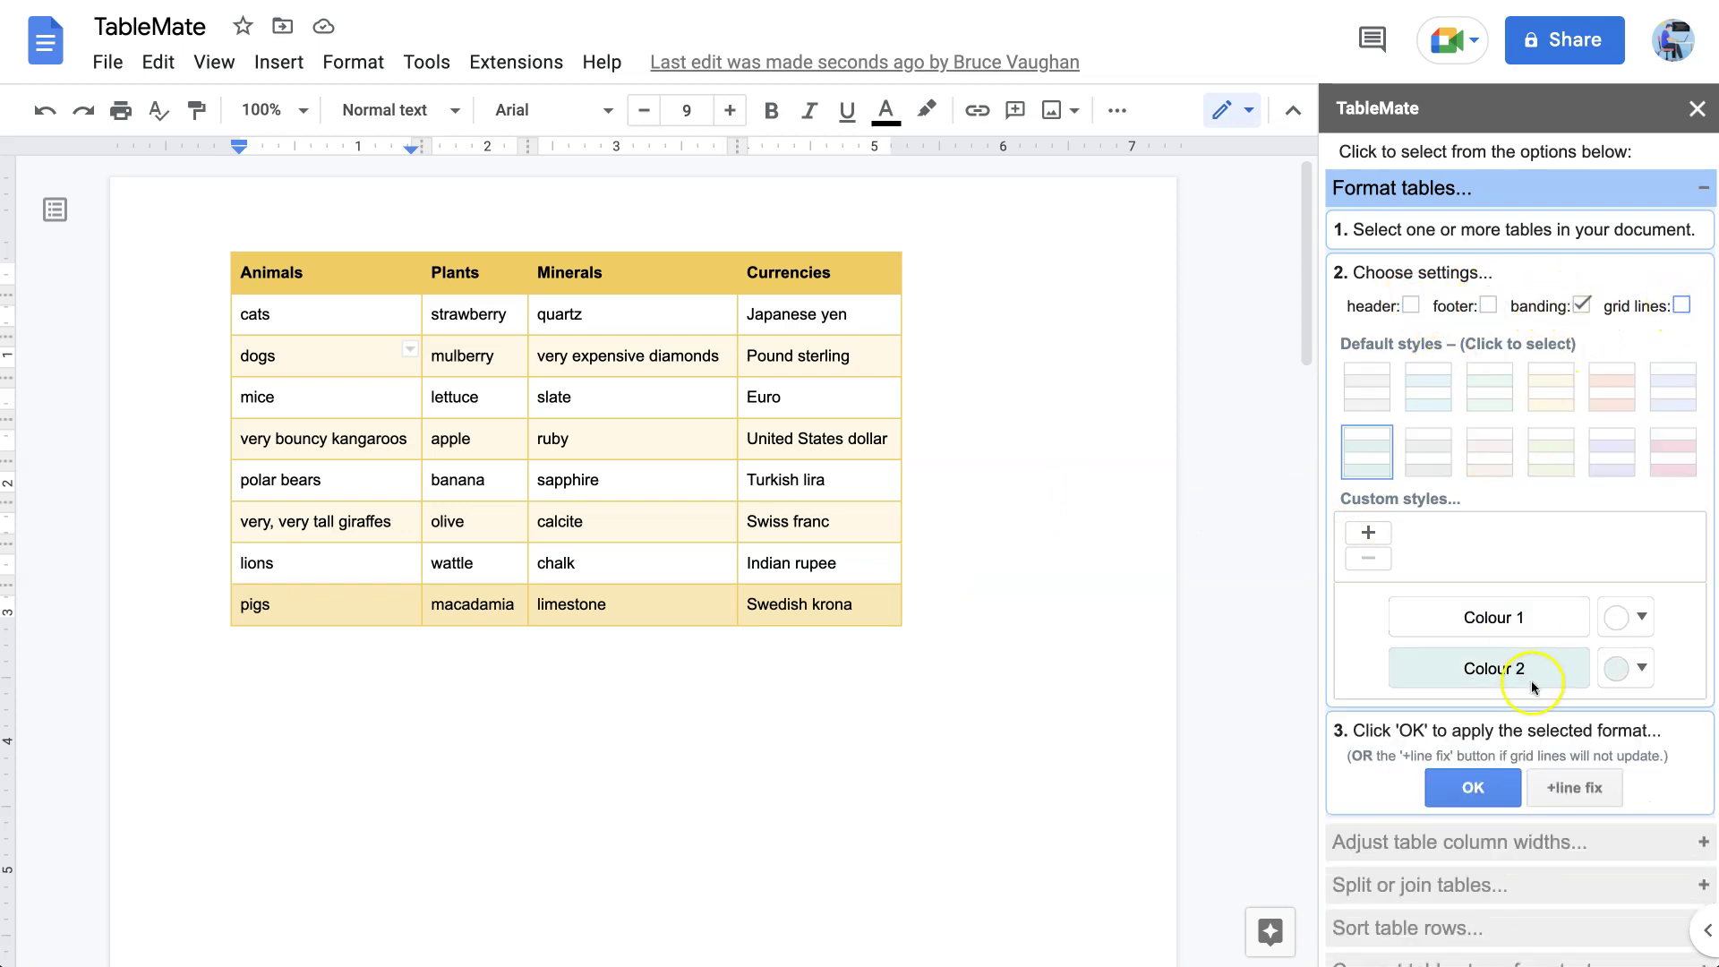
left_click(1480, 792)
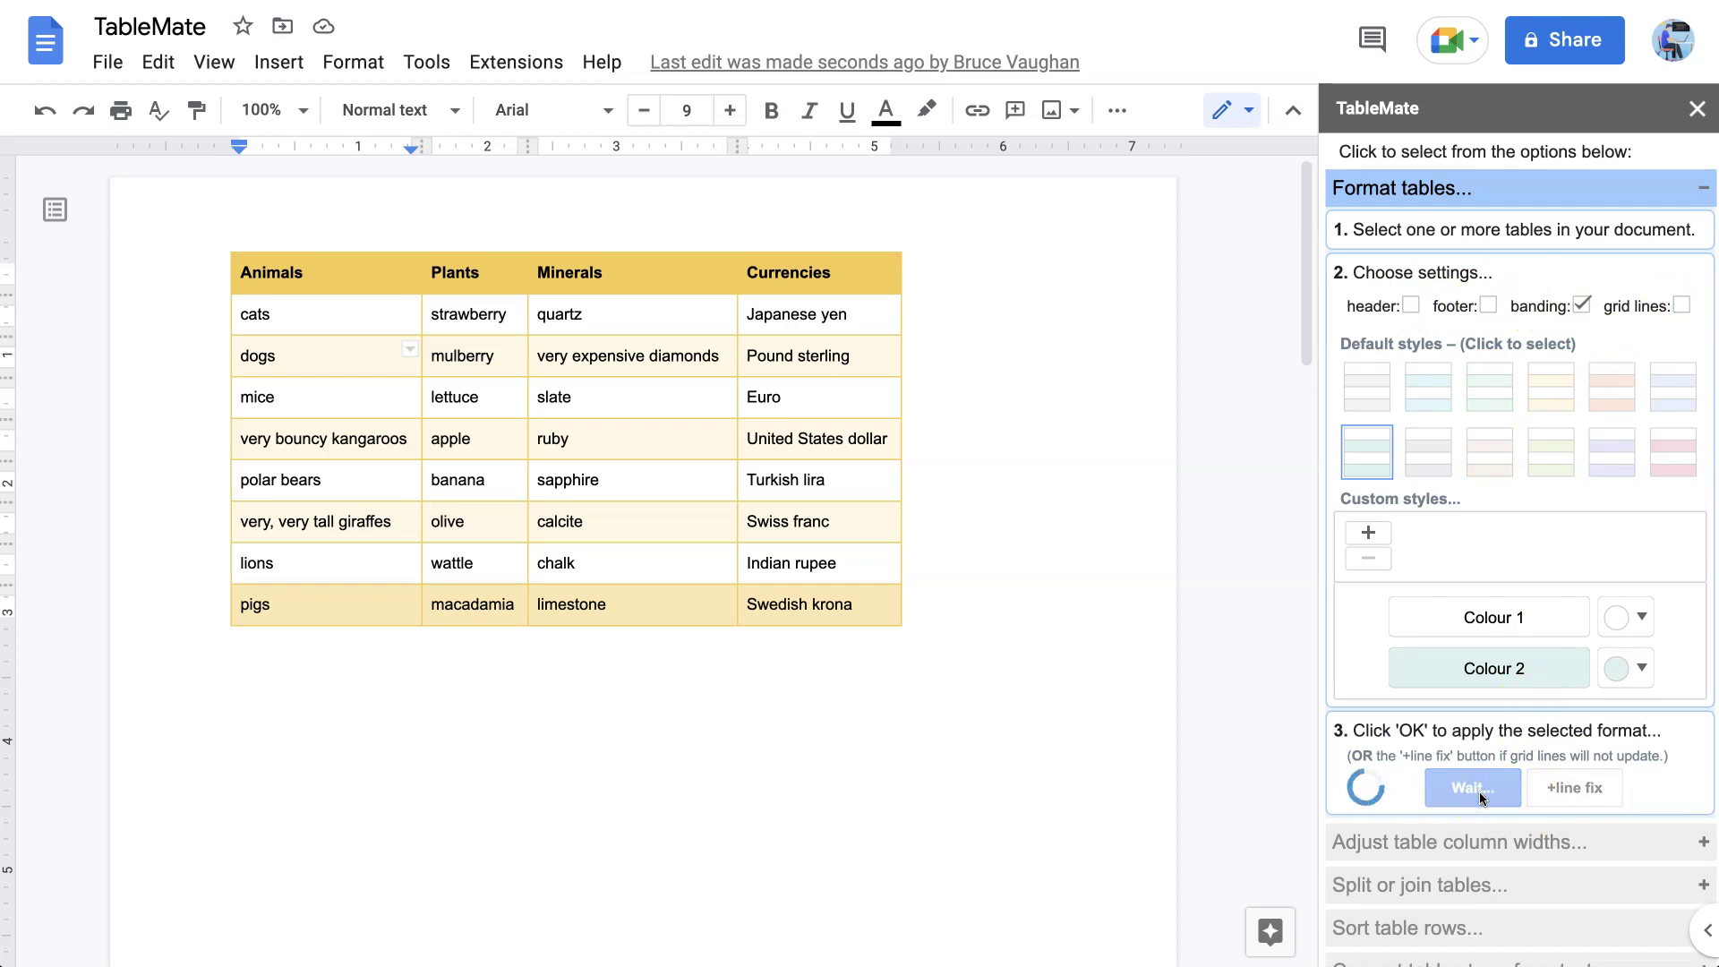
Step: Apply the grey banded preset with grid lines turned back on
left_click(1129, 452)
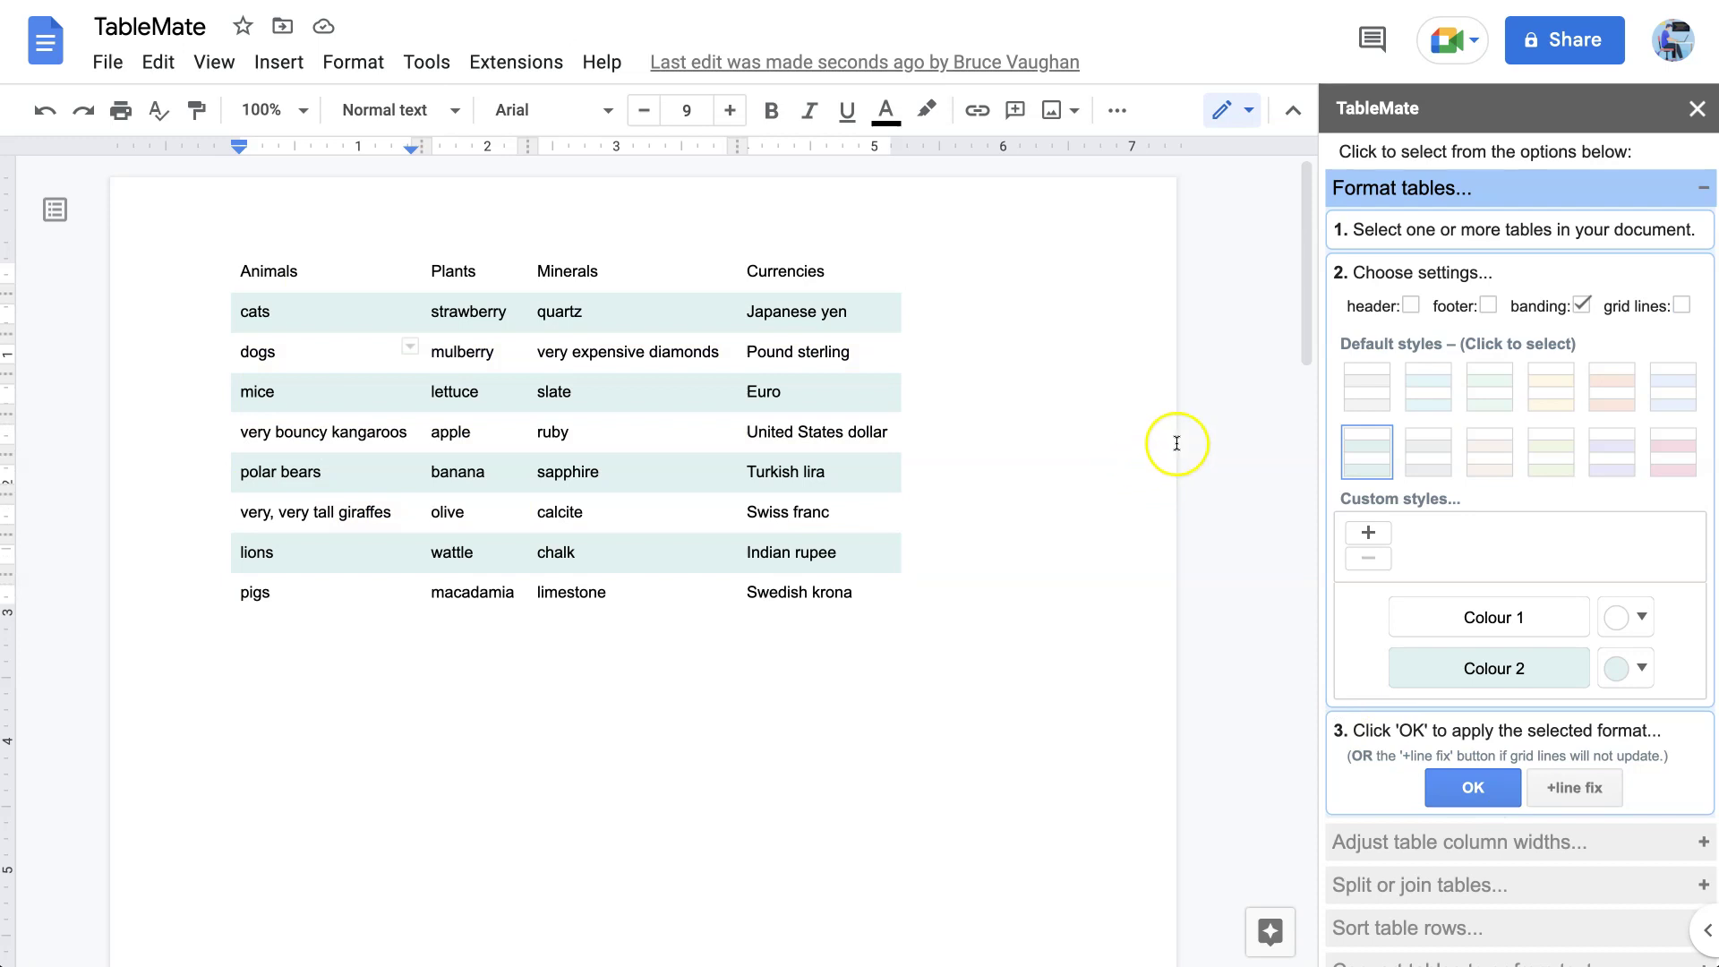
left_click(1681, 305)
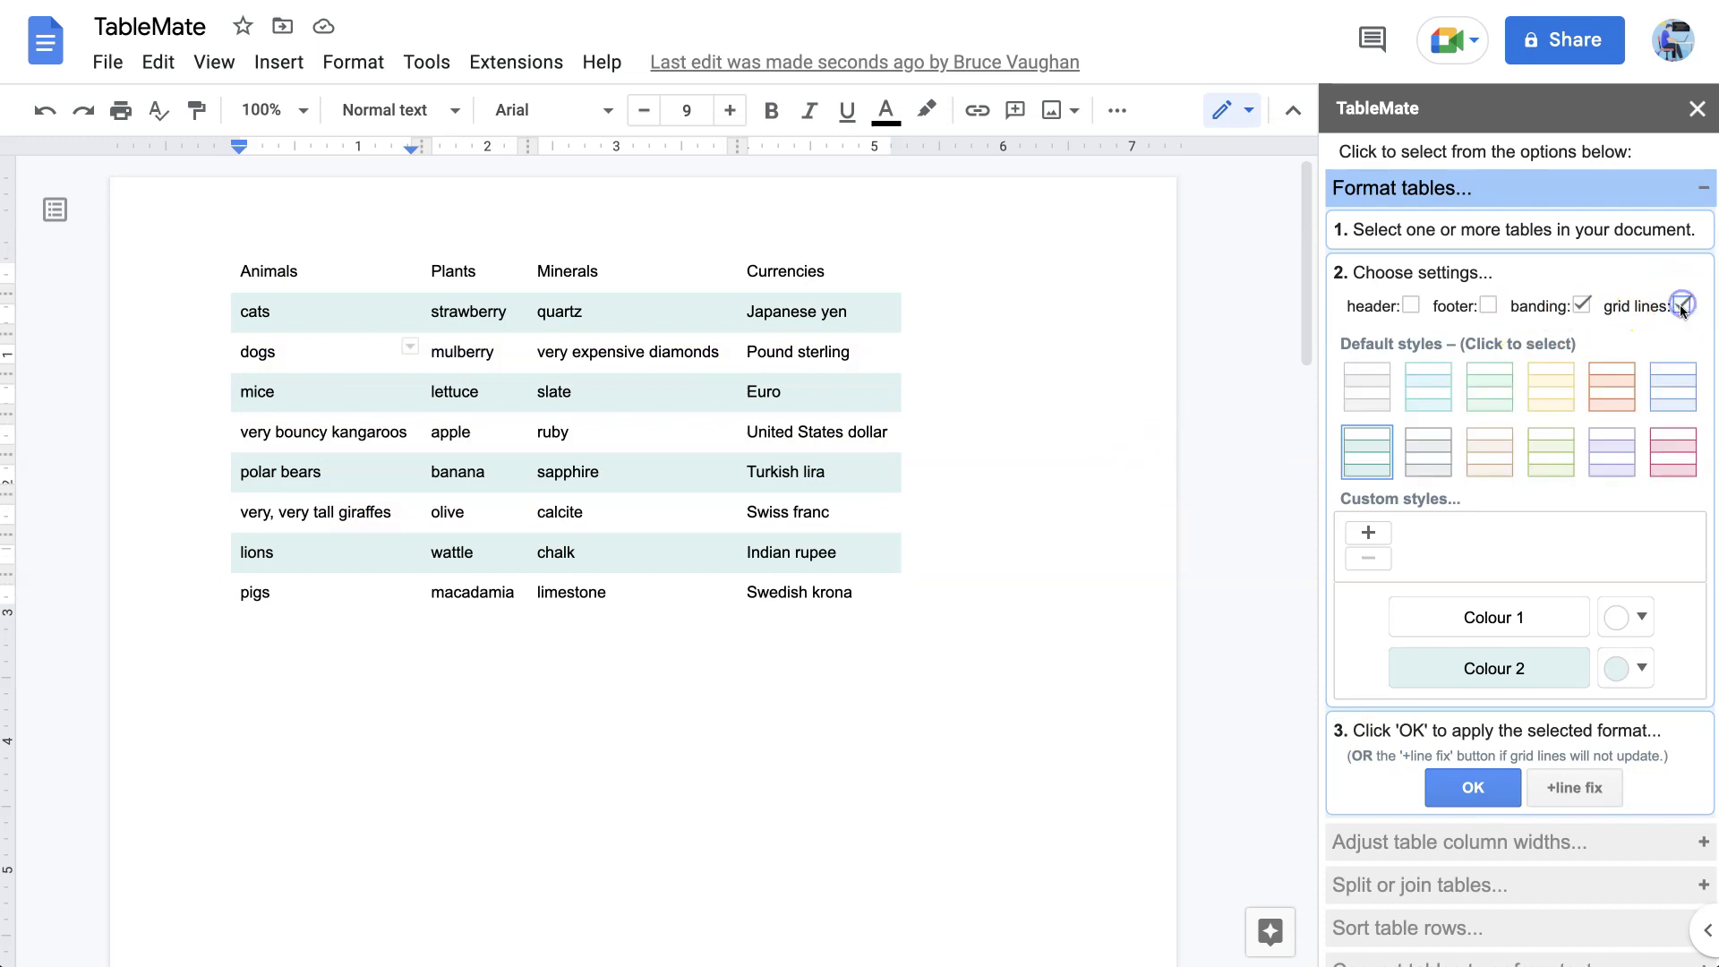
left_click(1433, 448)
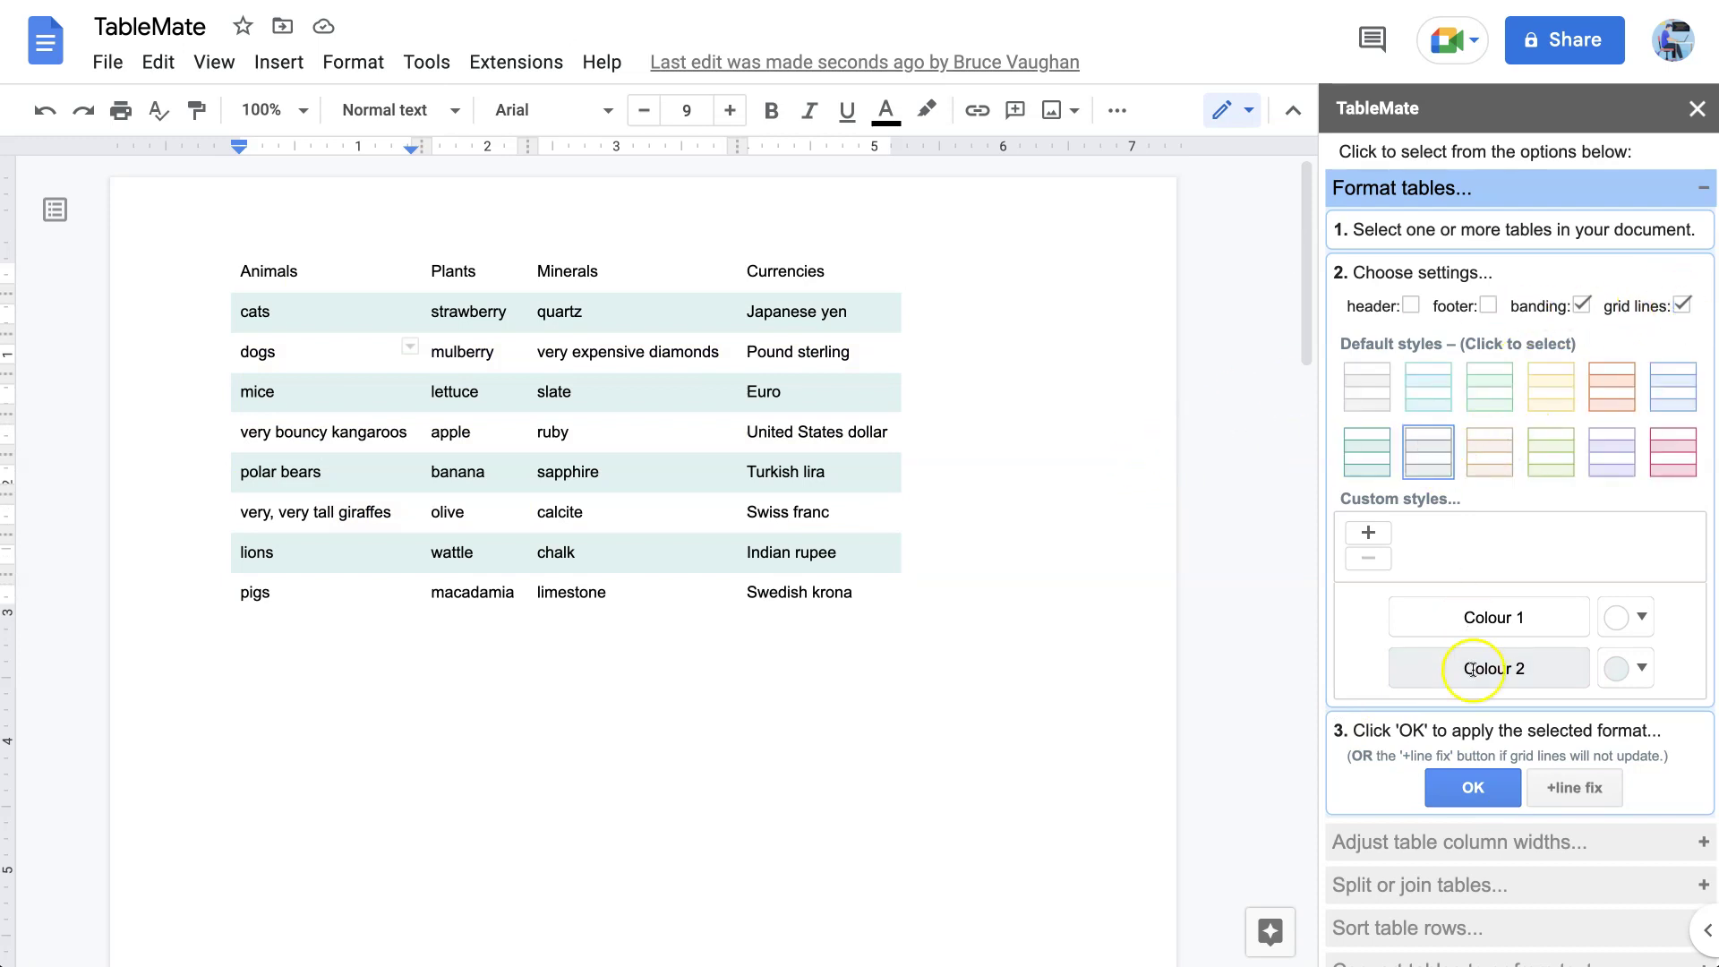
left_click(1477, 788)
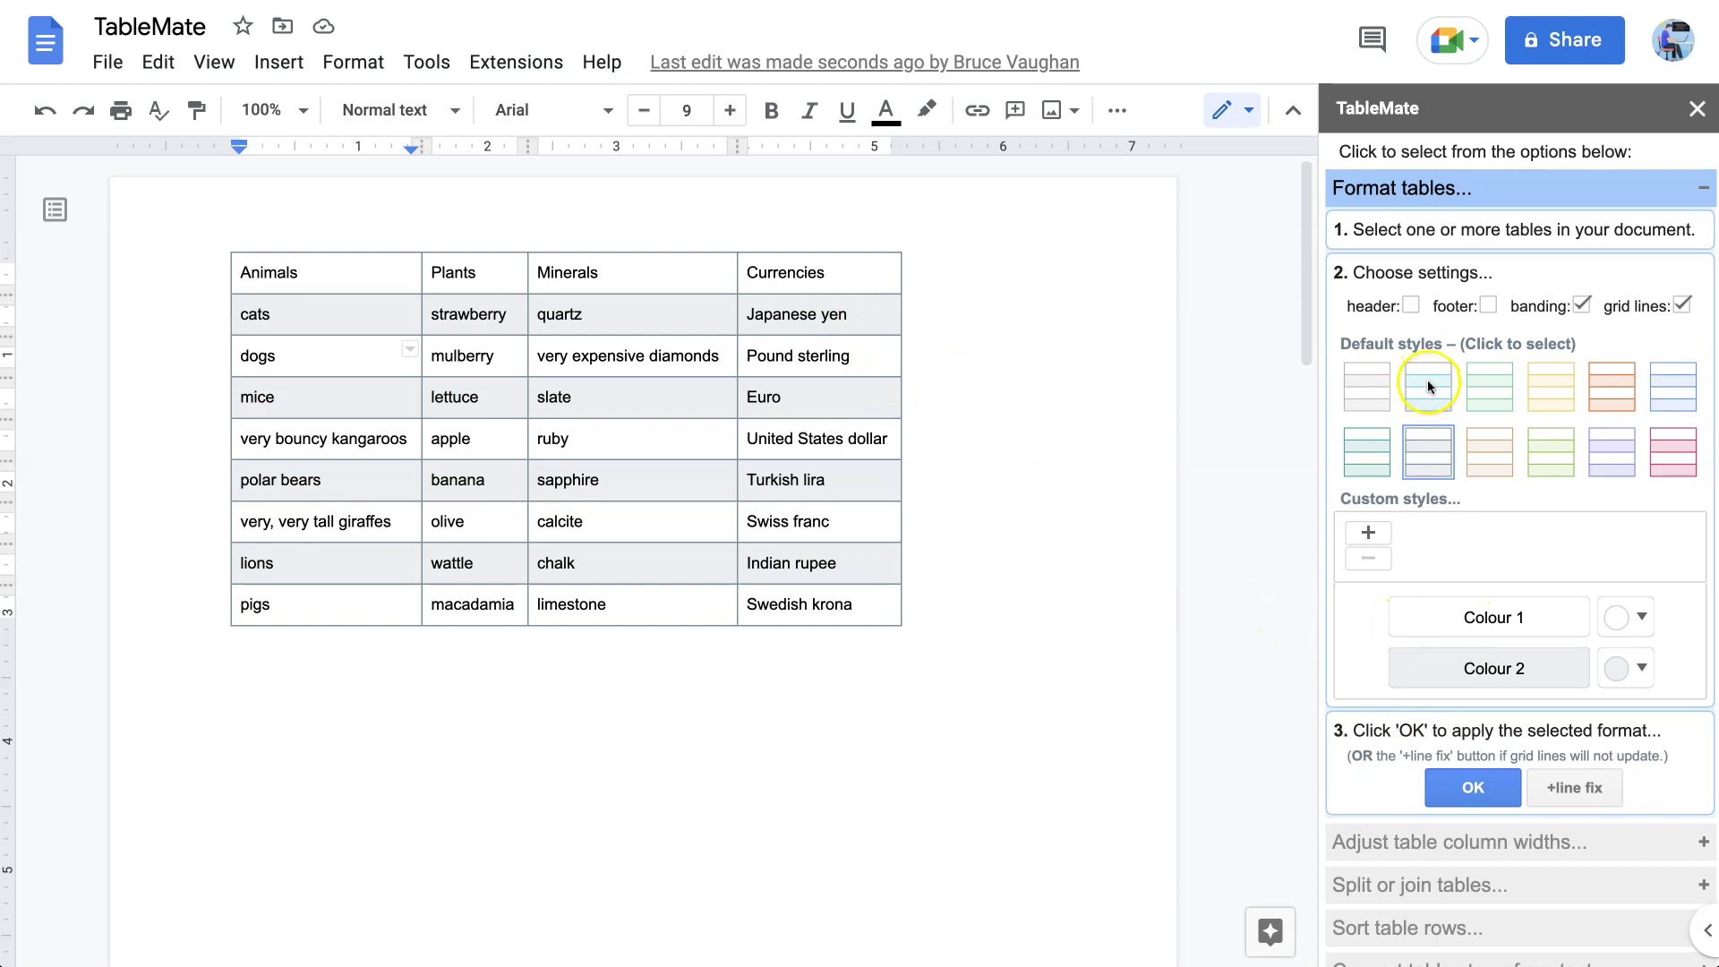
Step: Apply the peach preset with banding off, leaving grid lines only
left_click(1408, 306)
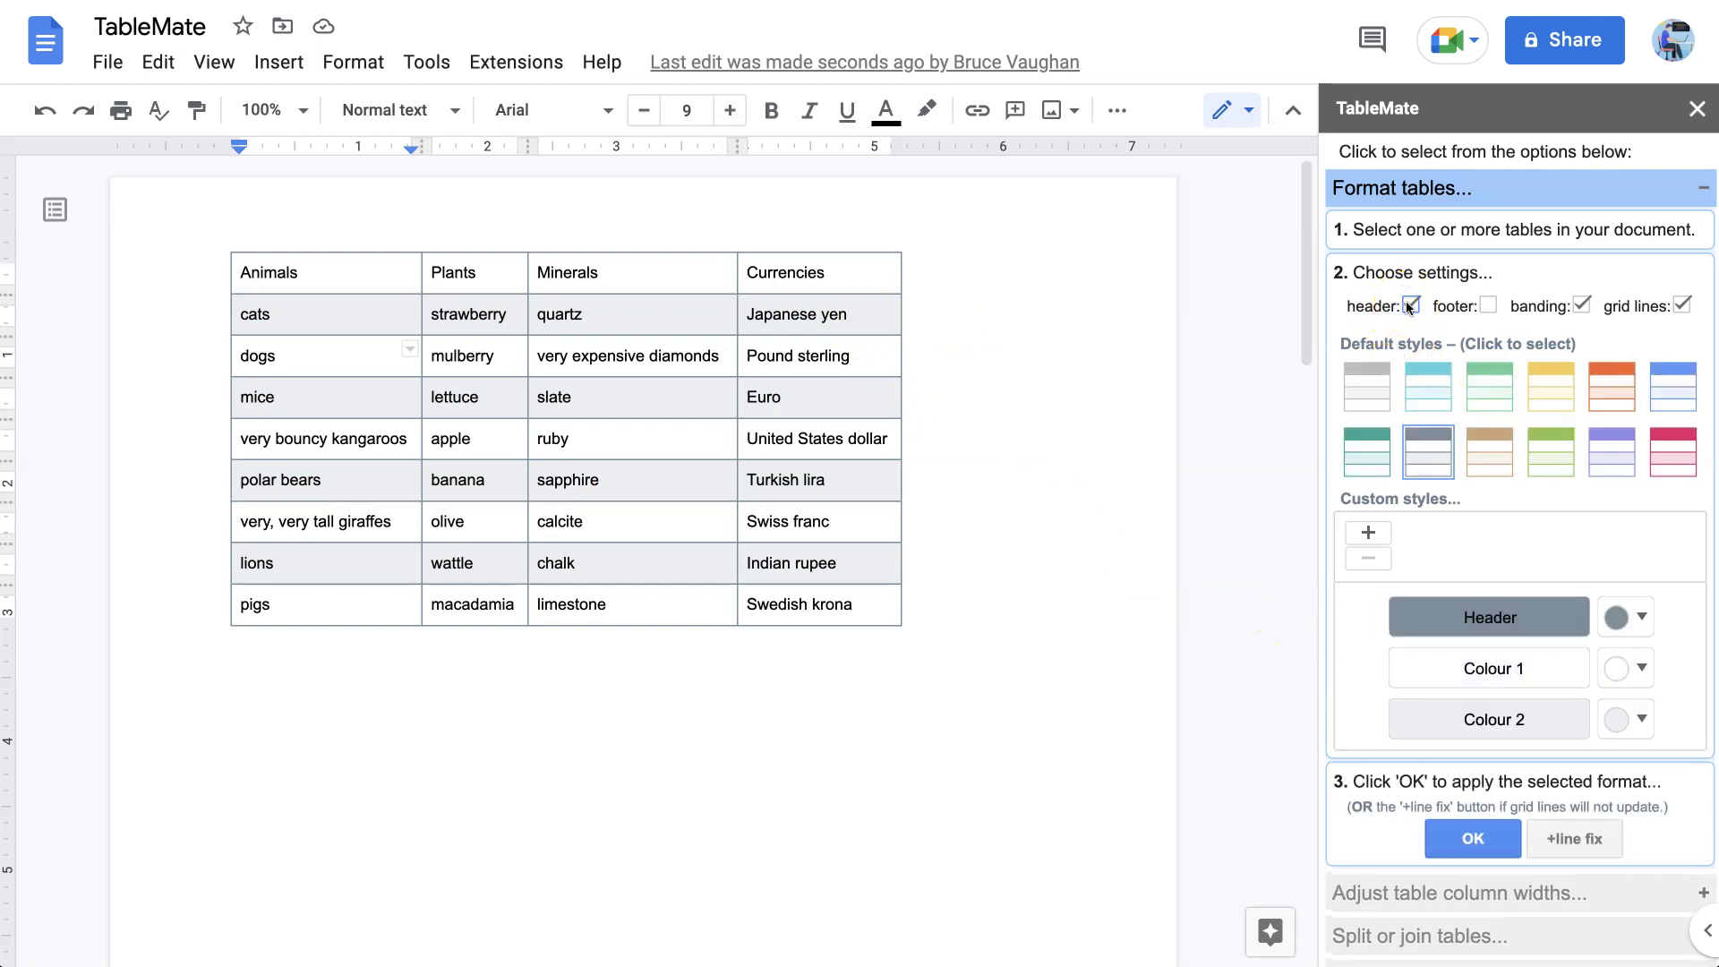
left_click(1408, 307)
left_click(1488, 452)
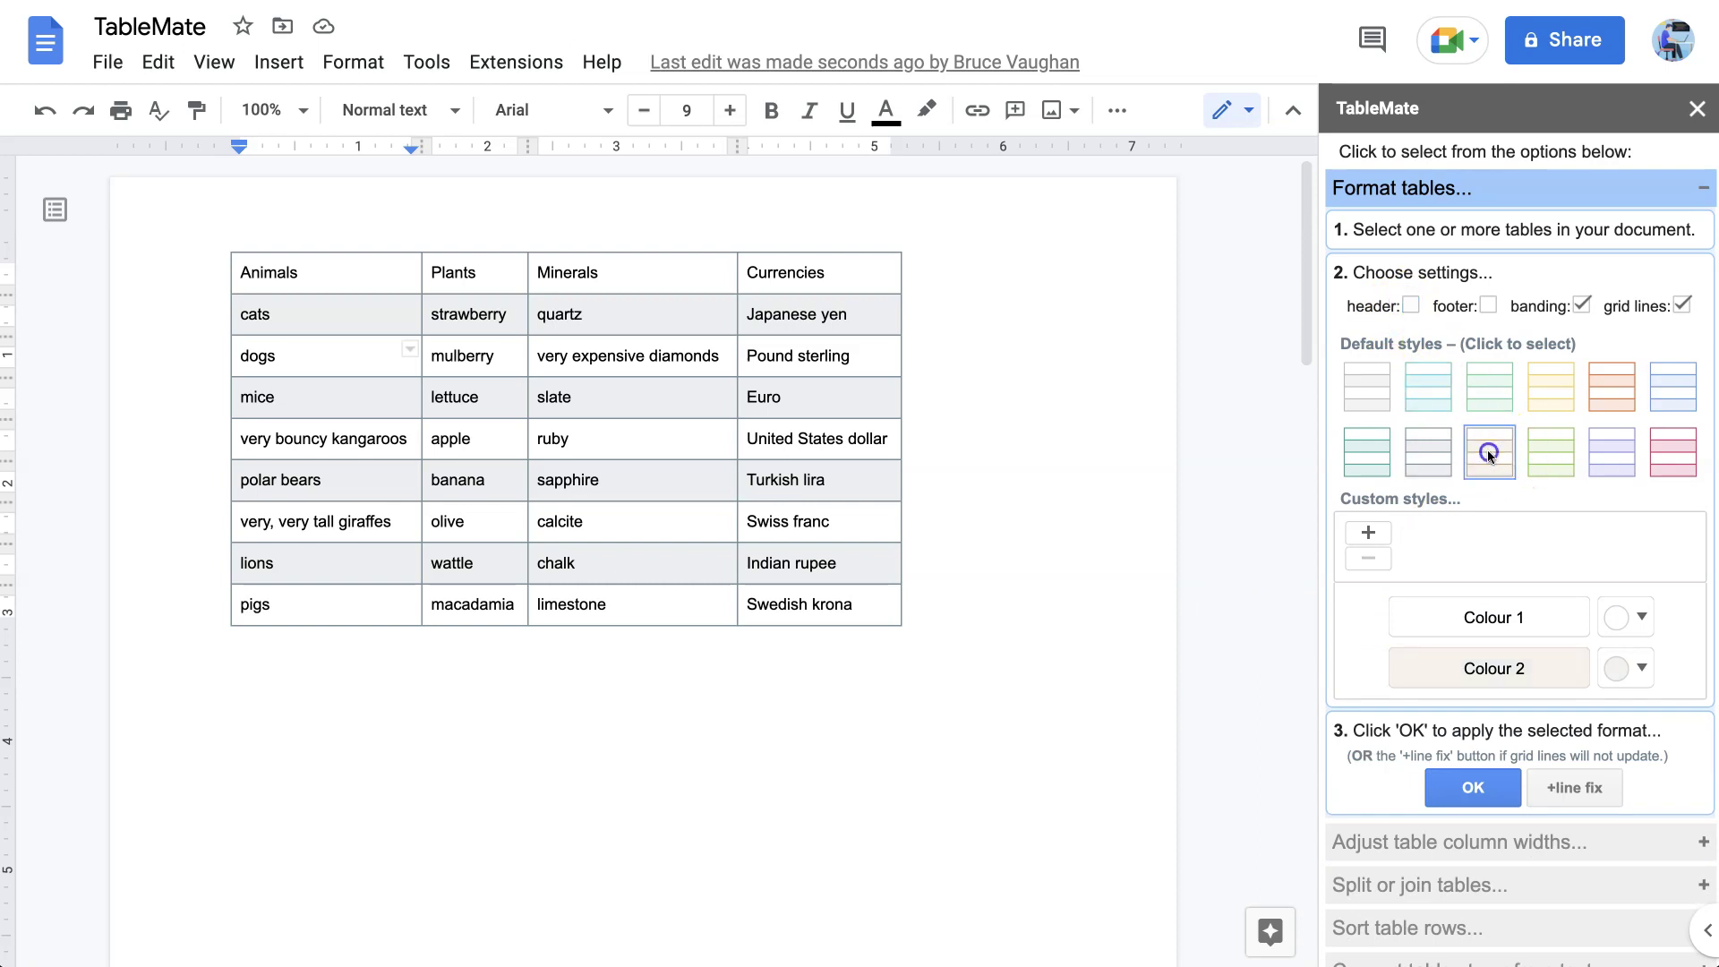
left_click(1582, 306)
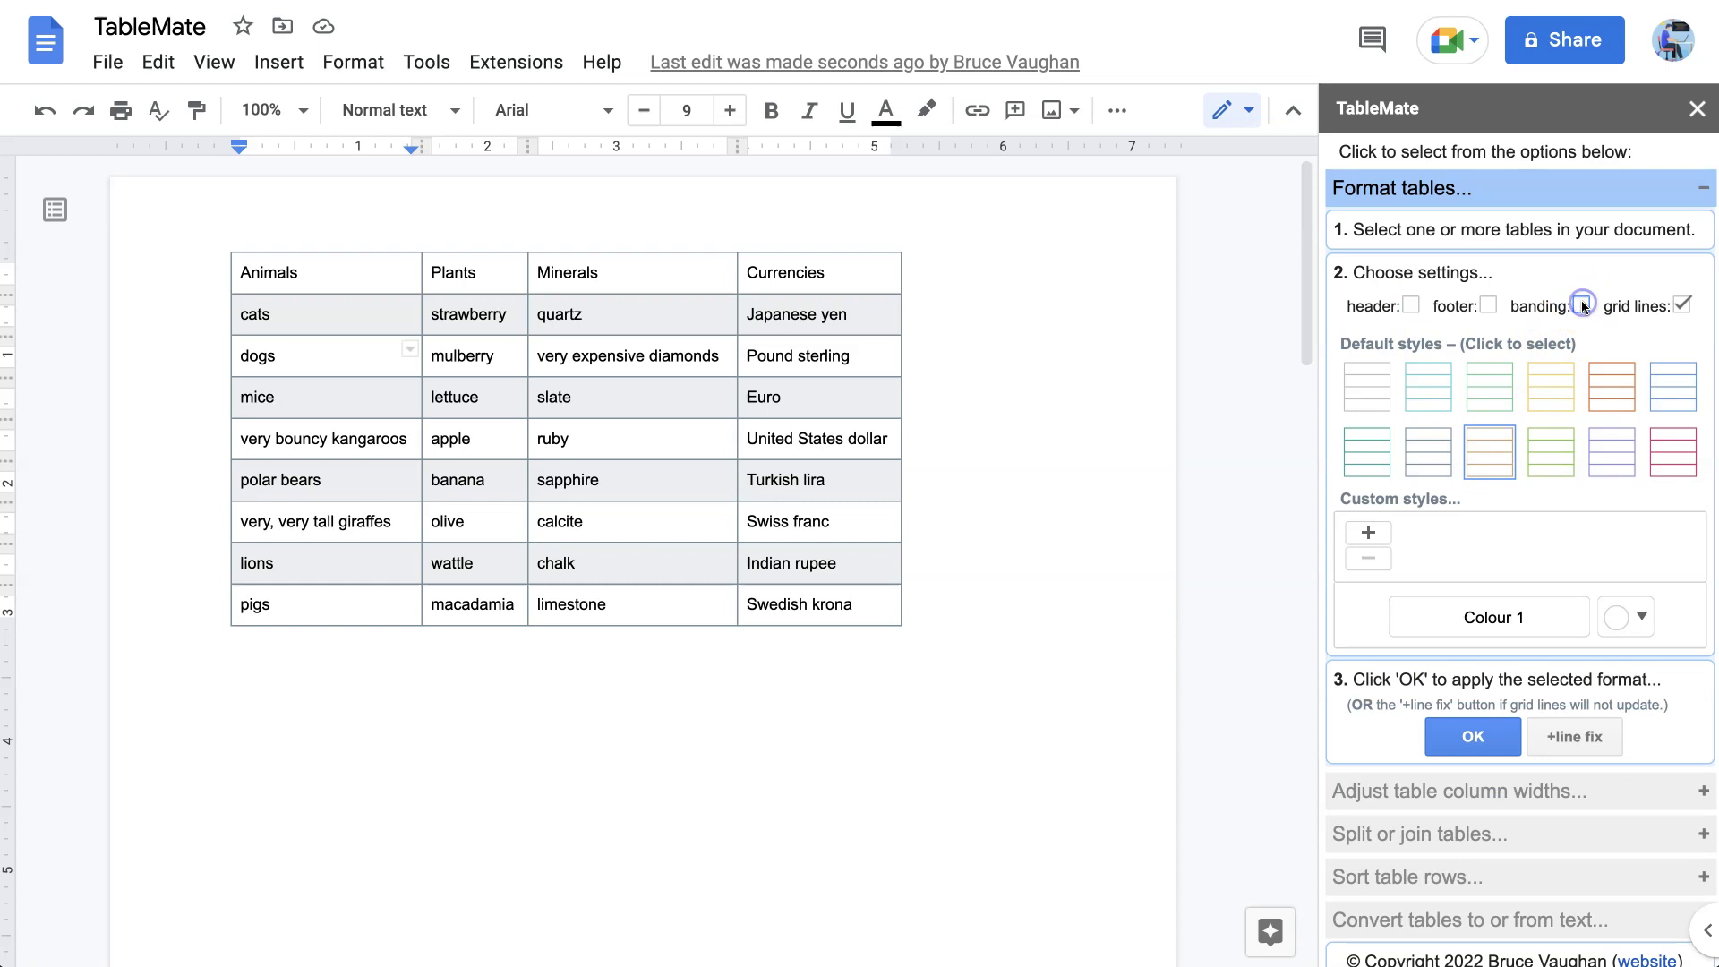
left_click(1484, 752)
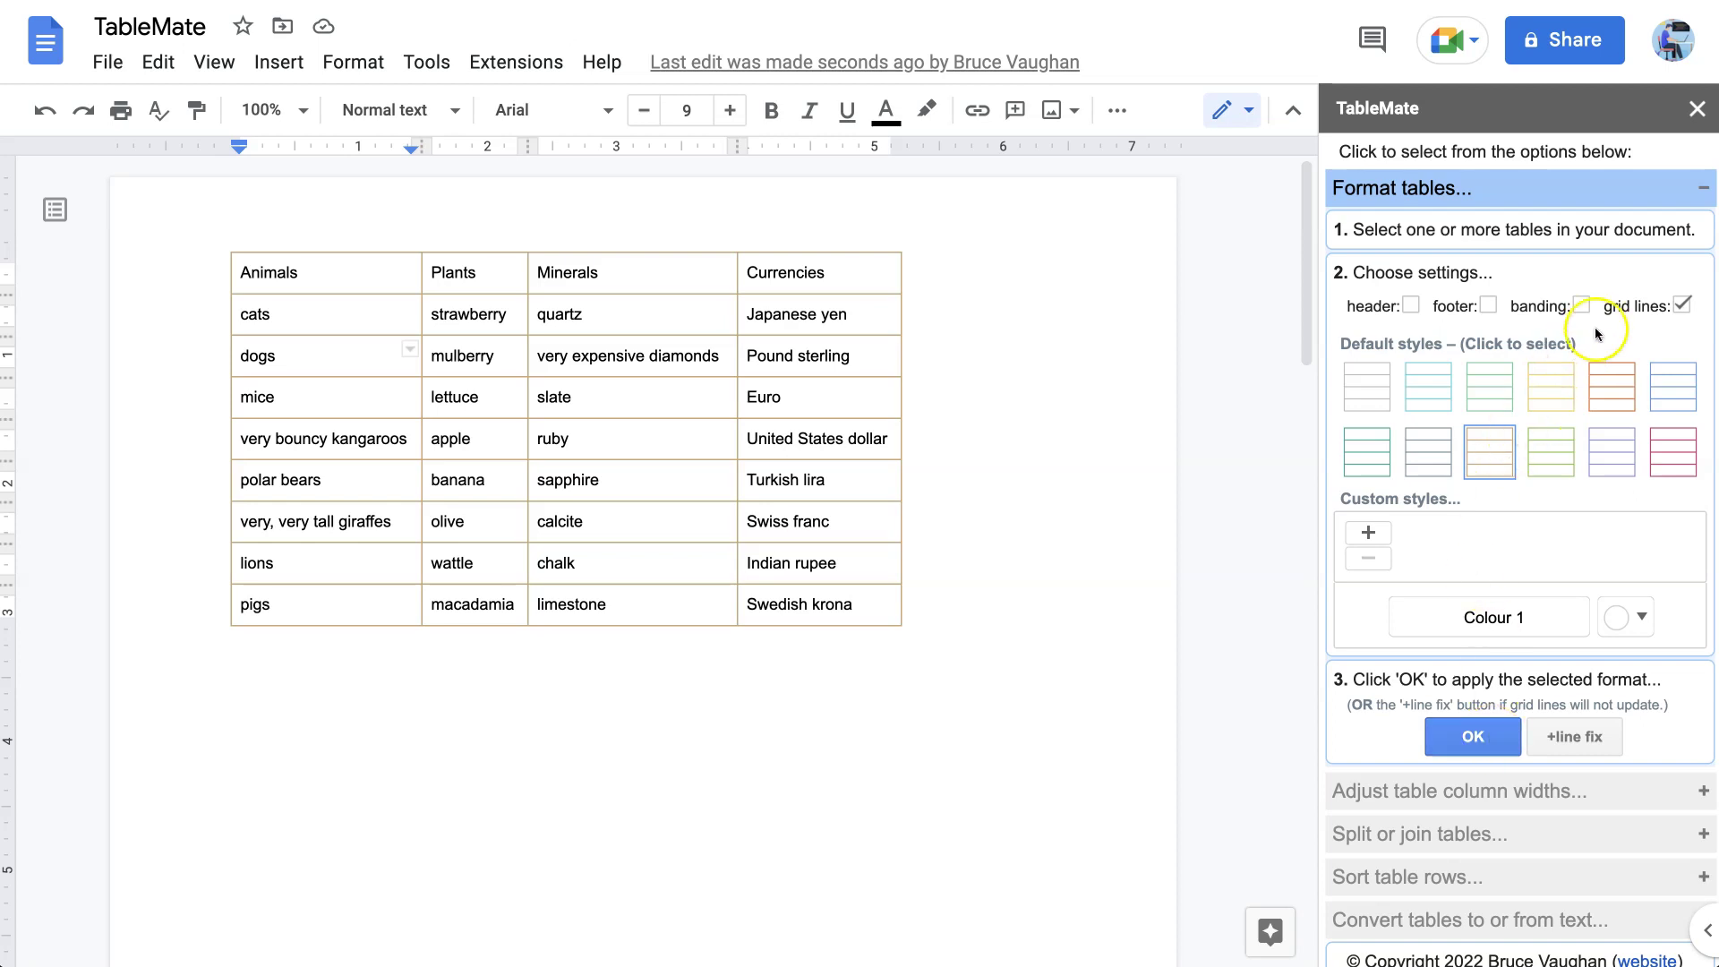
Step: Apply the green preset with a coloured header row
left_click(1410, 311)
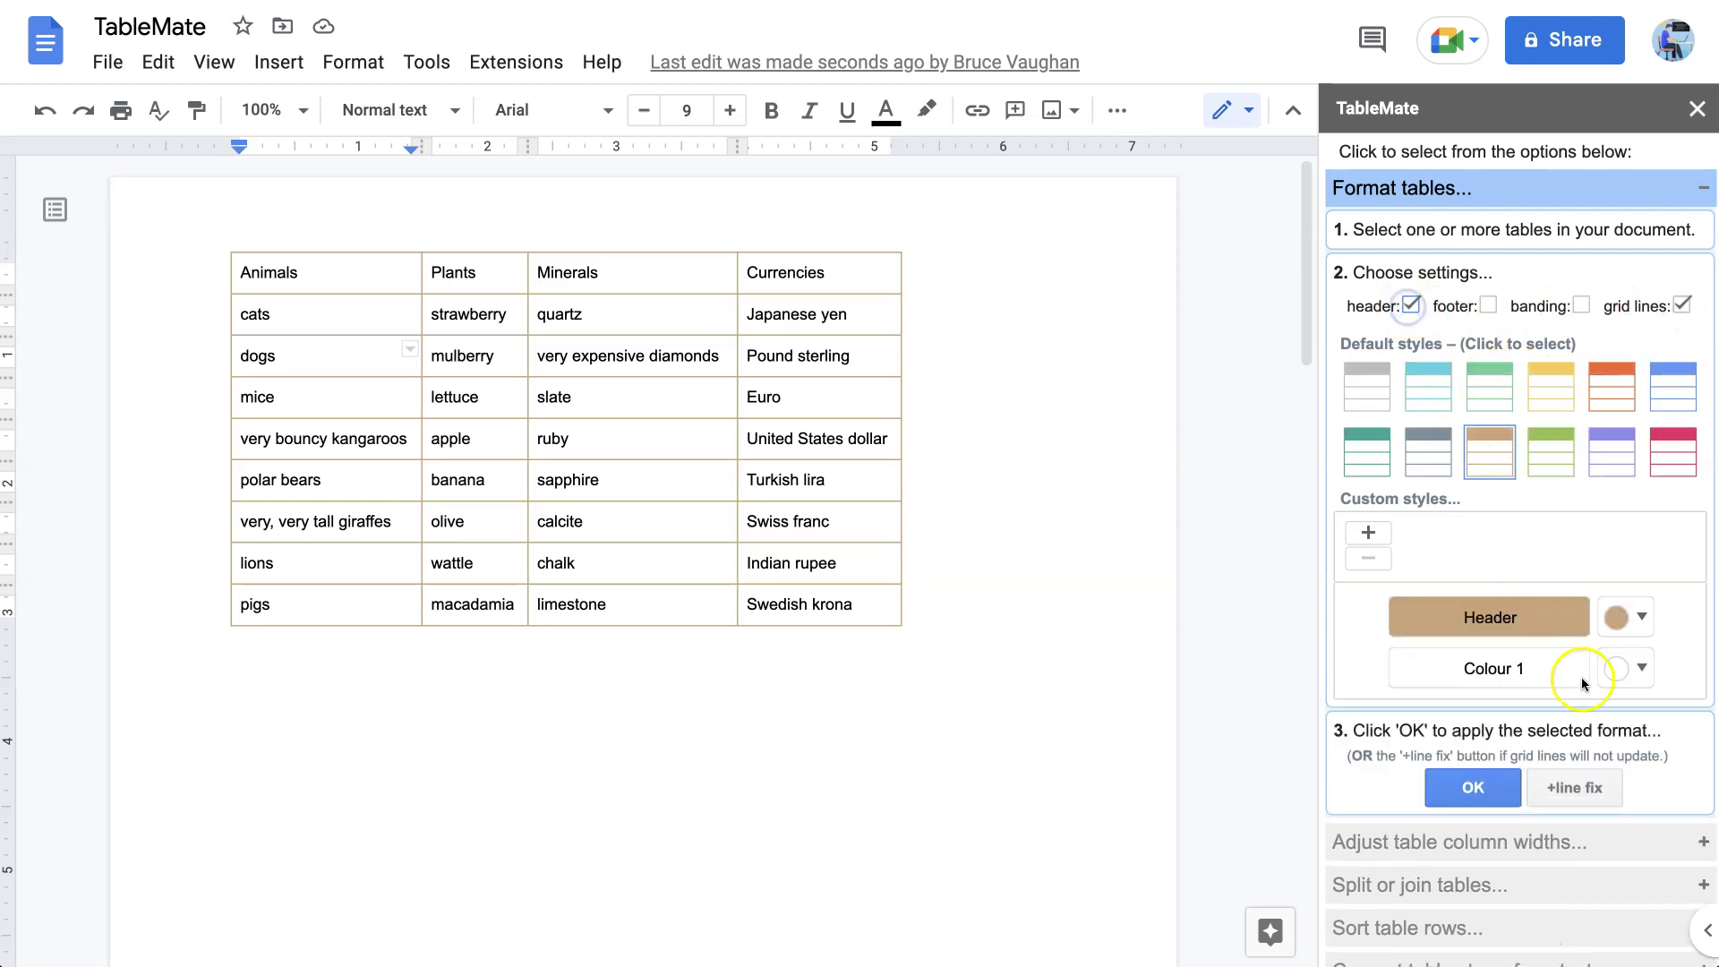
left_click(1494, 788)
left_click(1561, 464)
left_click(1490, 787)
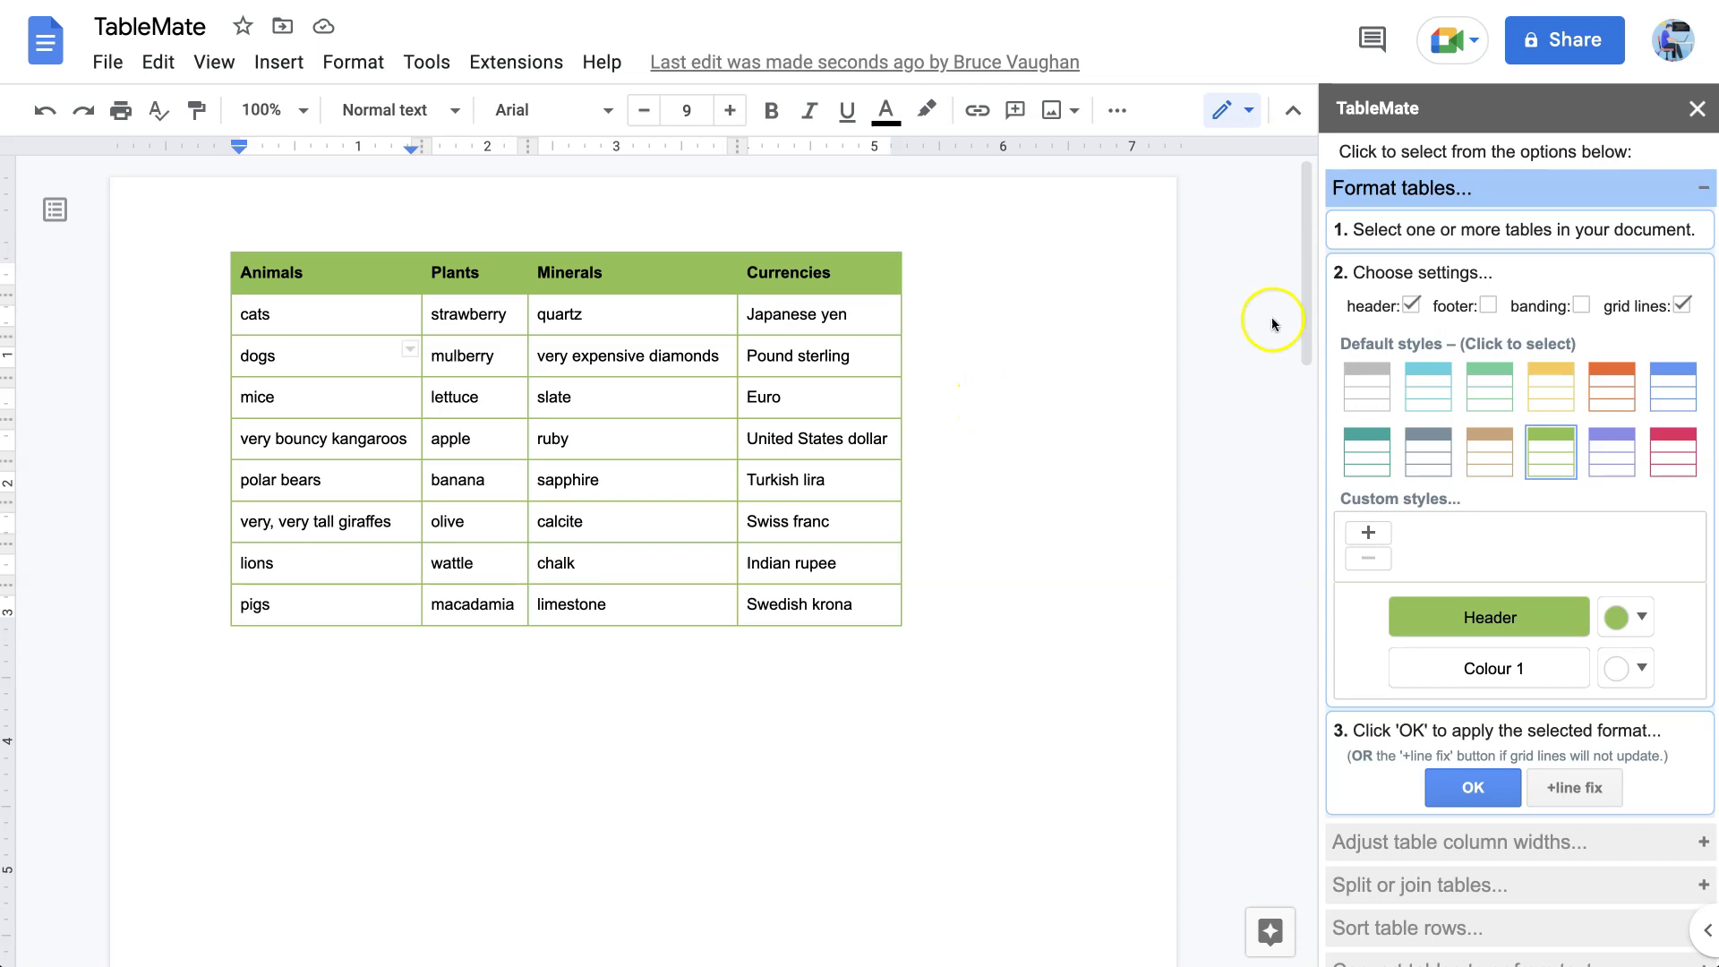
Step: Apply the pink preset with banded rows, no coloured header
left_click(1411, 306)
left_click(1581, 305)
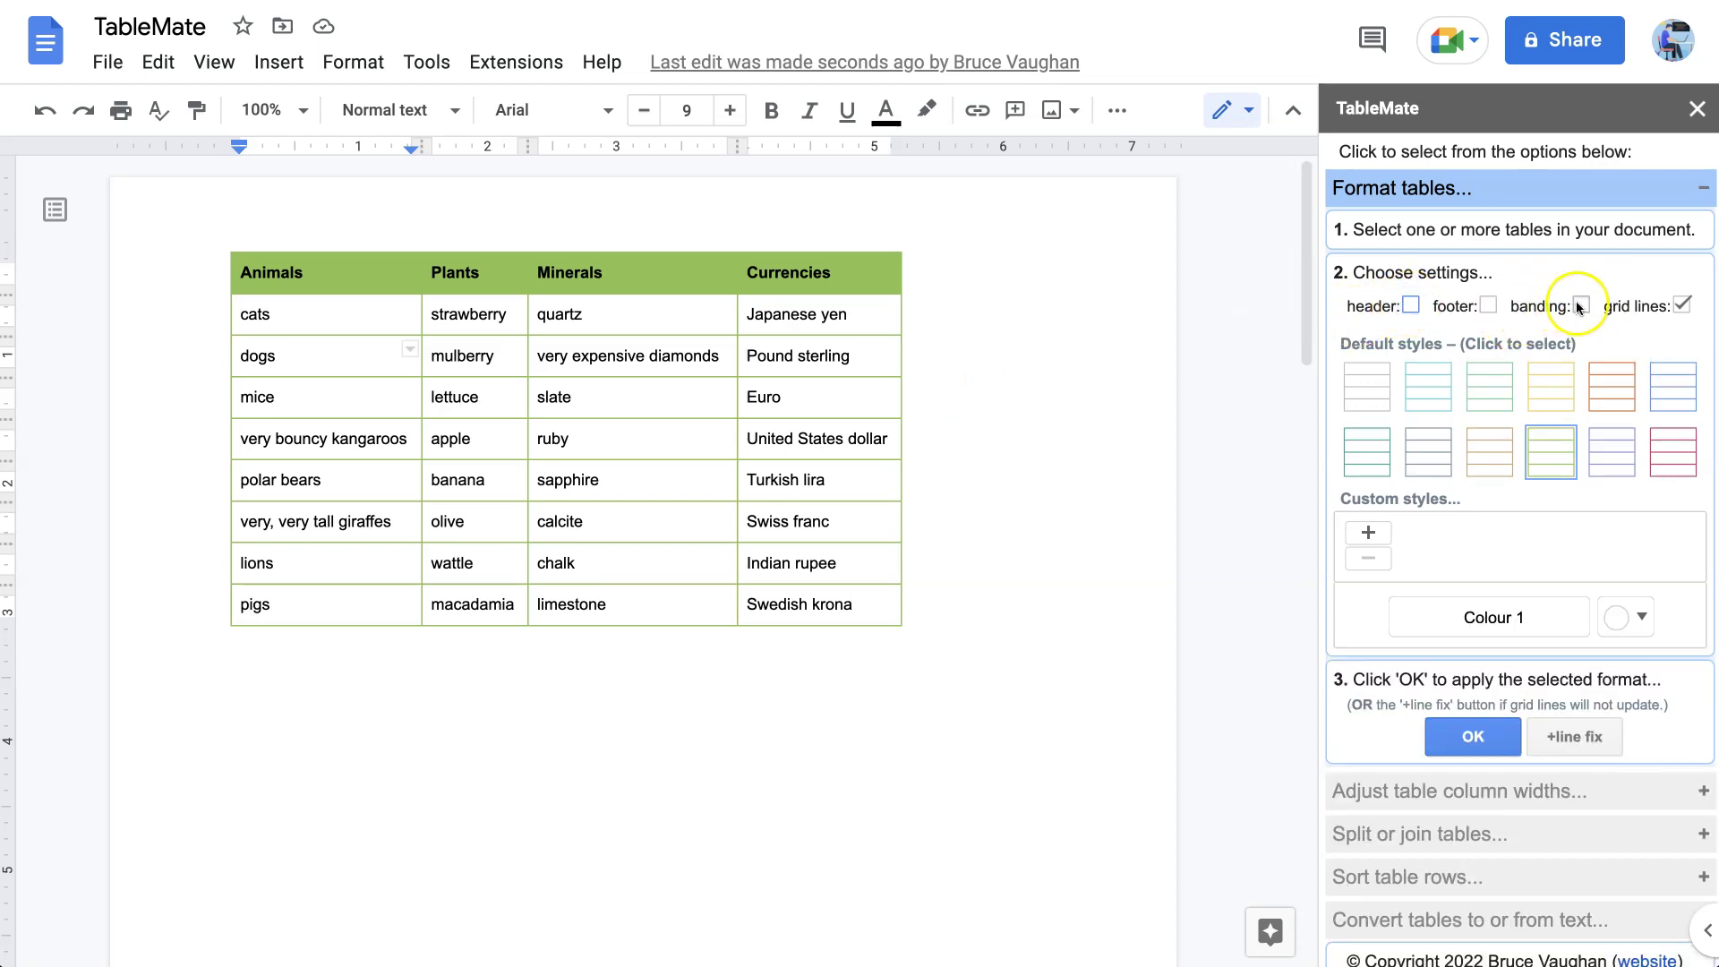
left_click(1672, 452)
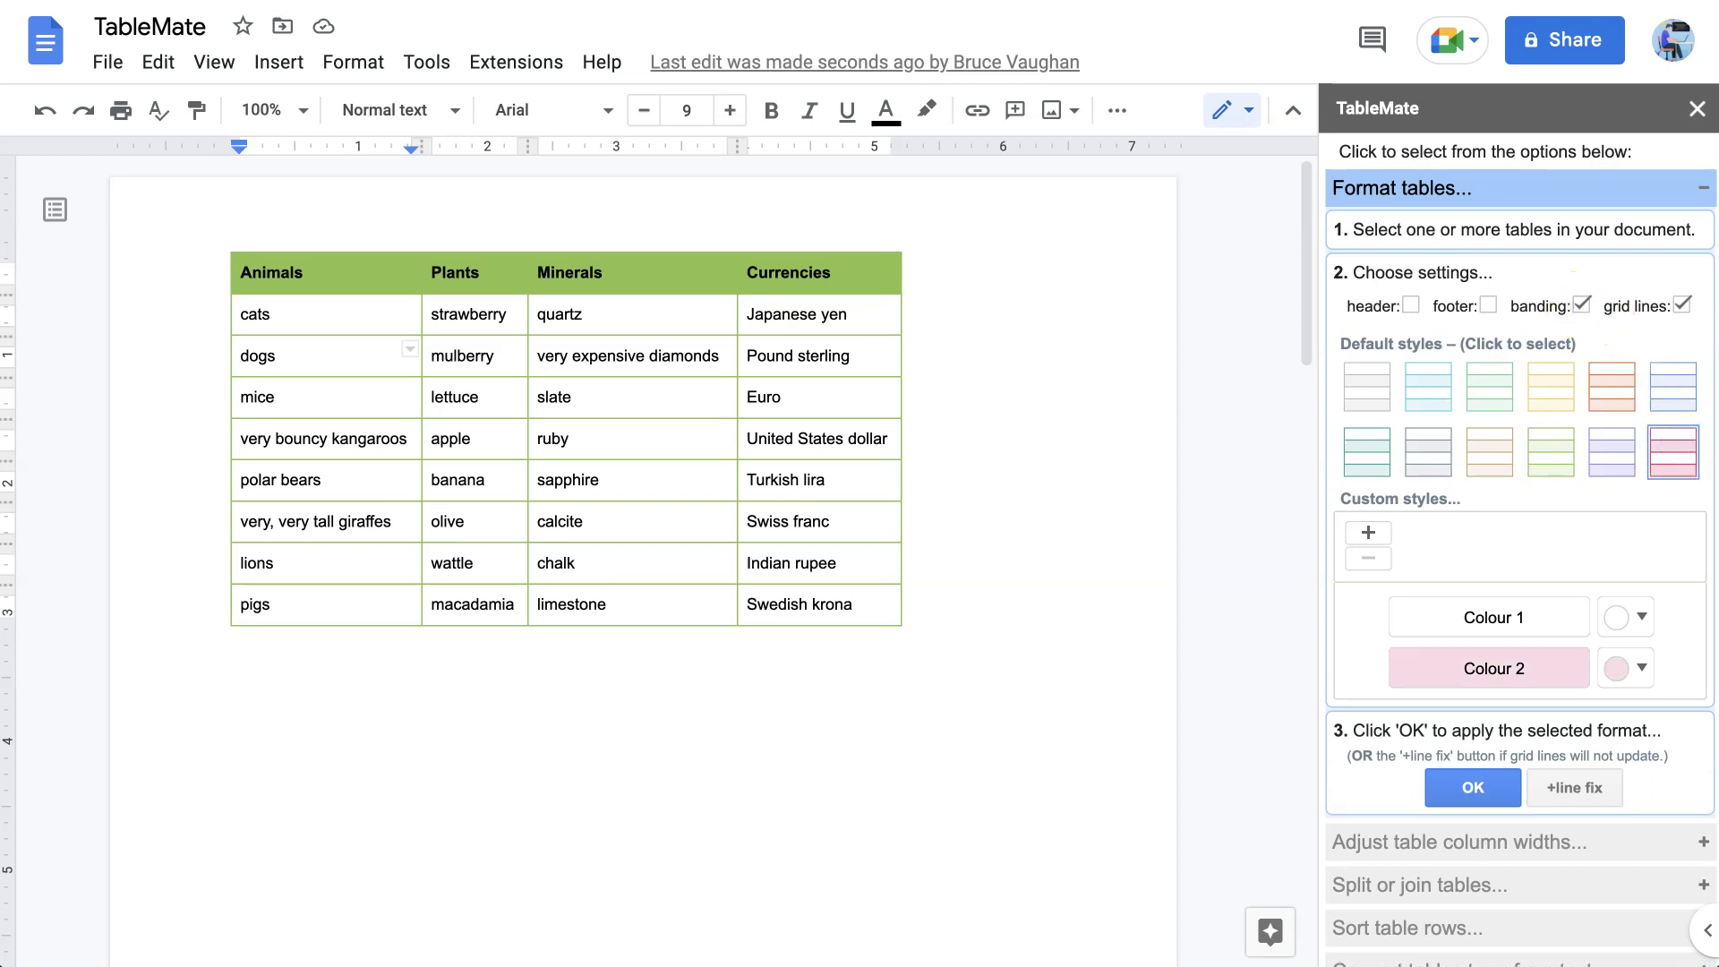
left_click(1474, 789)
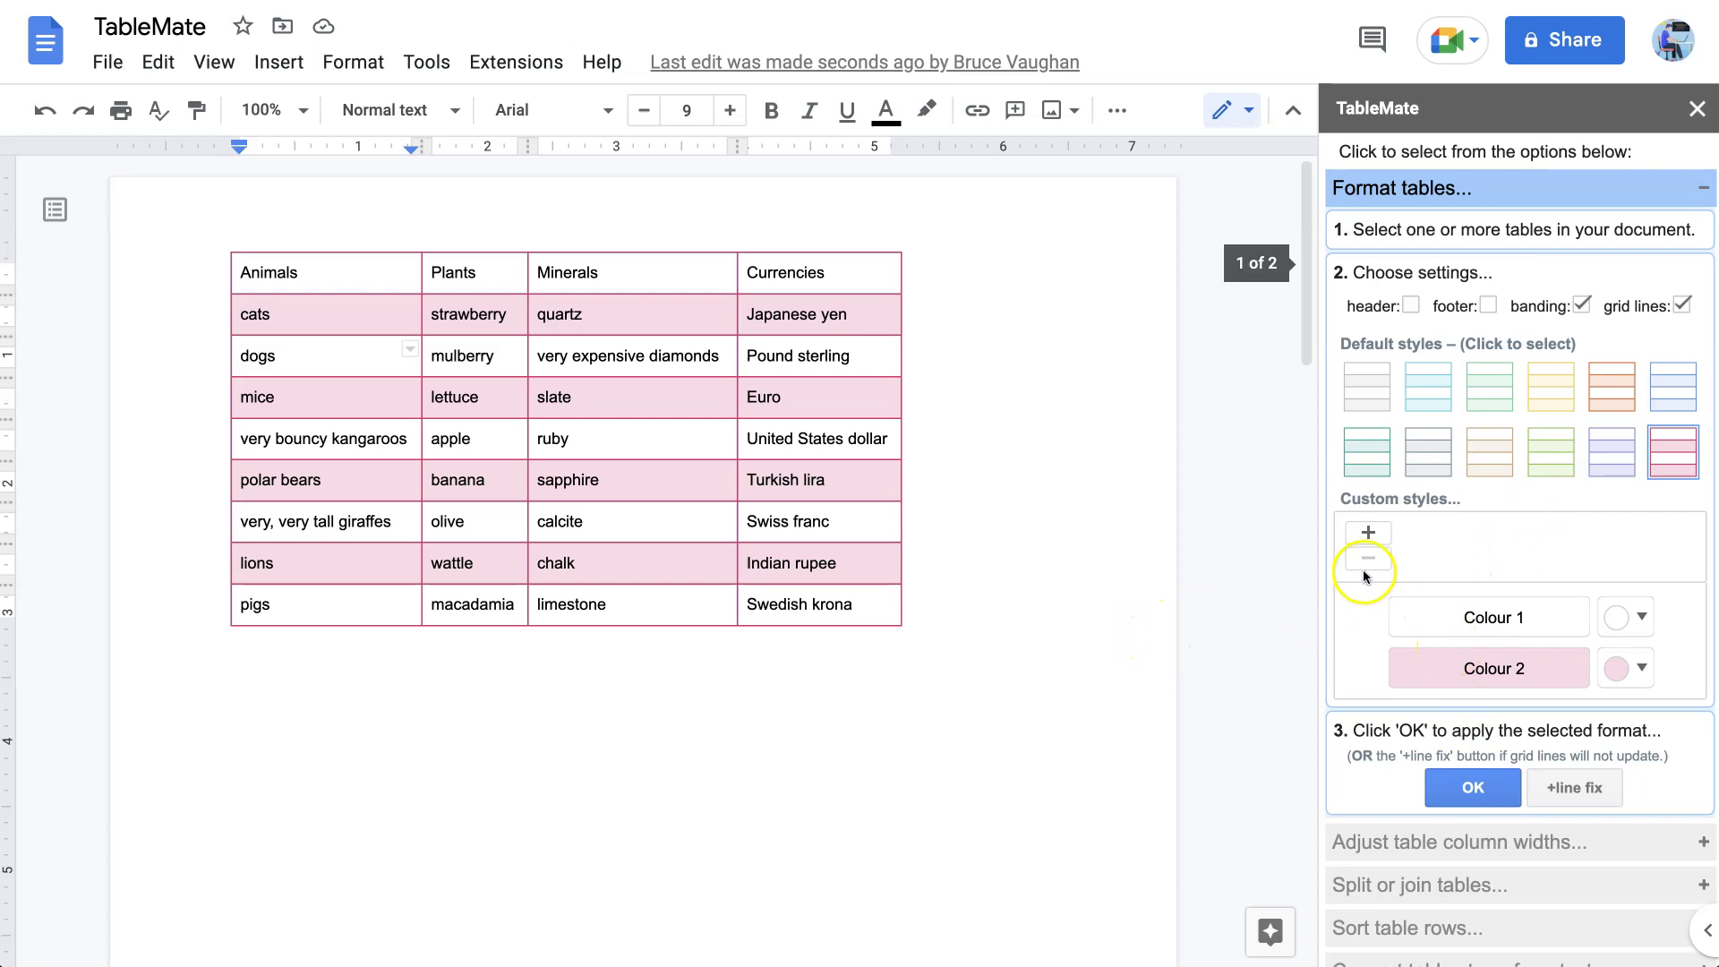
Step: Enable header and footer rows, save the settings as a custom style, and delete an extra duplicate
left_click(1409, 307)
left_click(1487, 306)
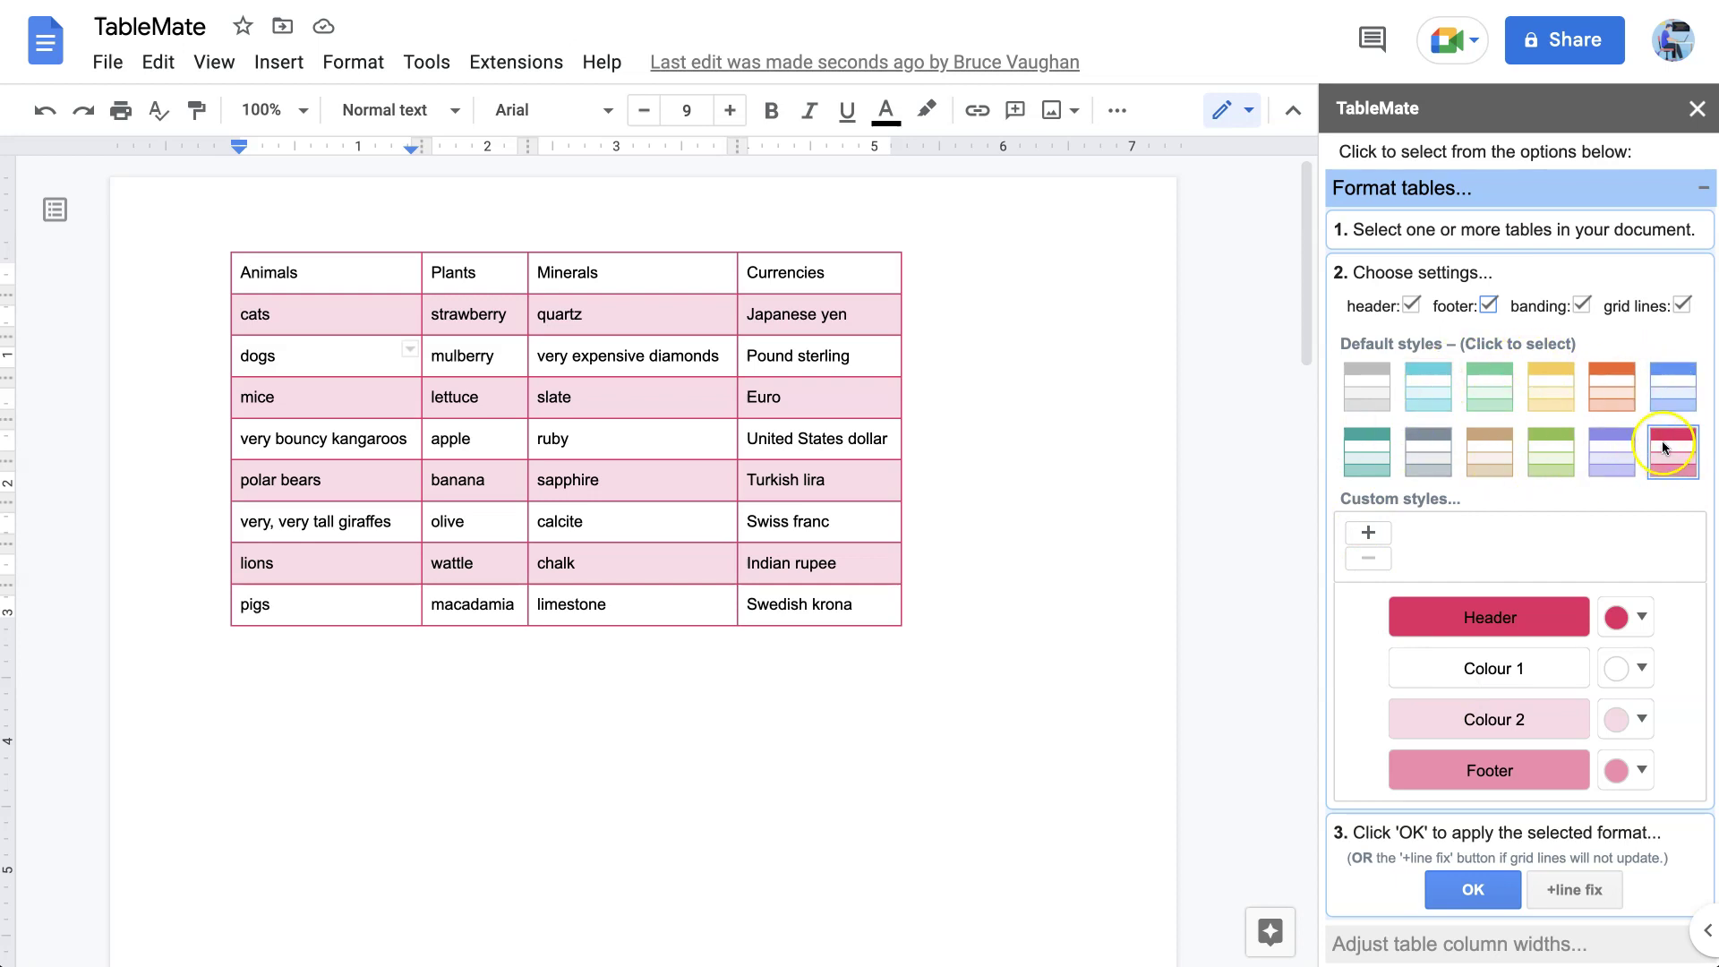
left_click(1372, 534)
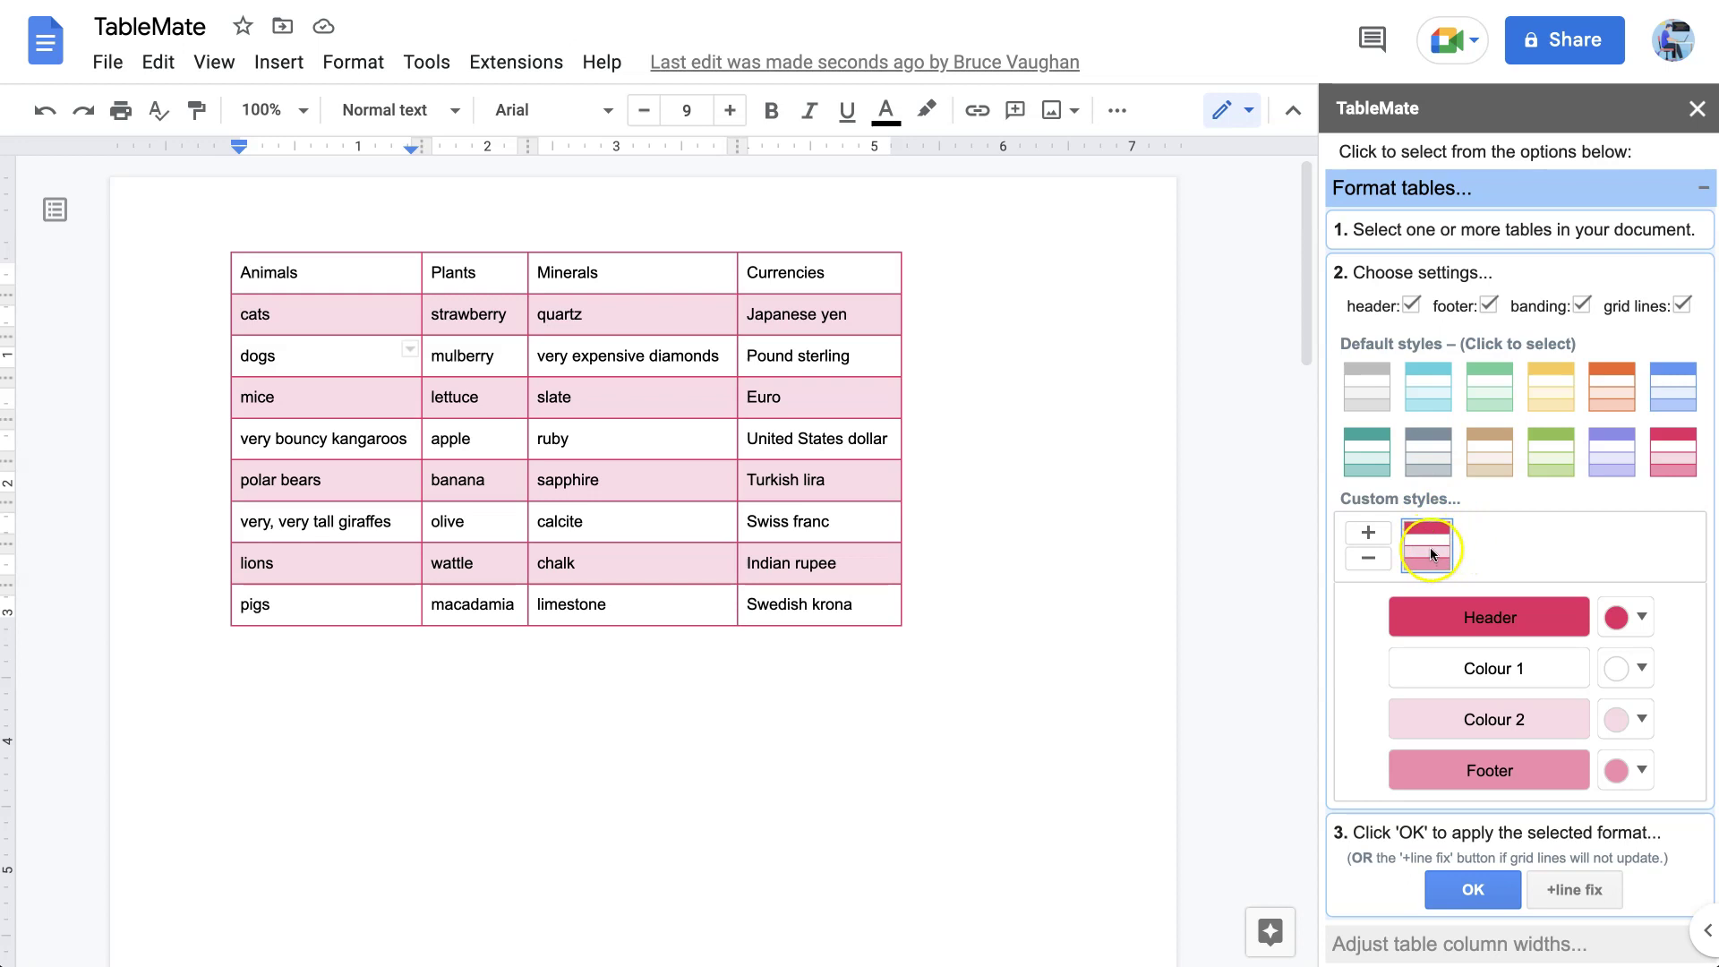
left_click(1370, 533)
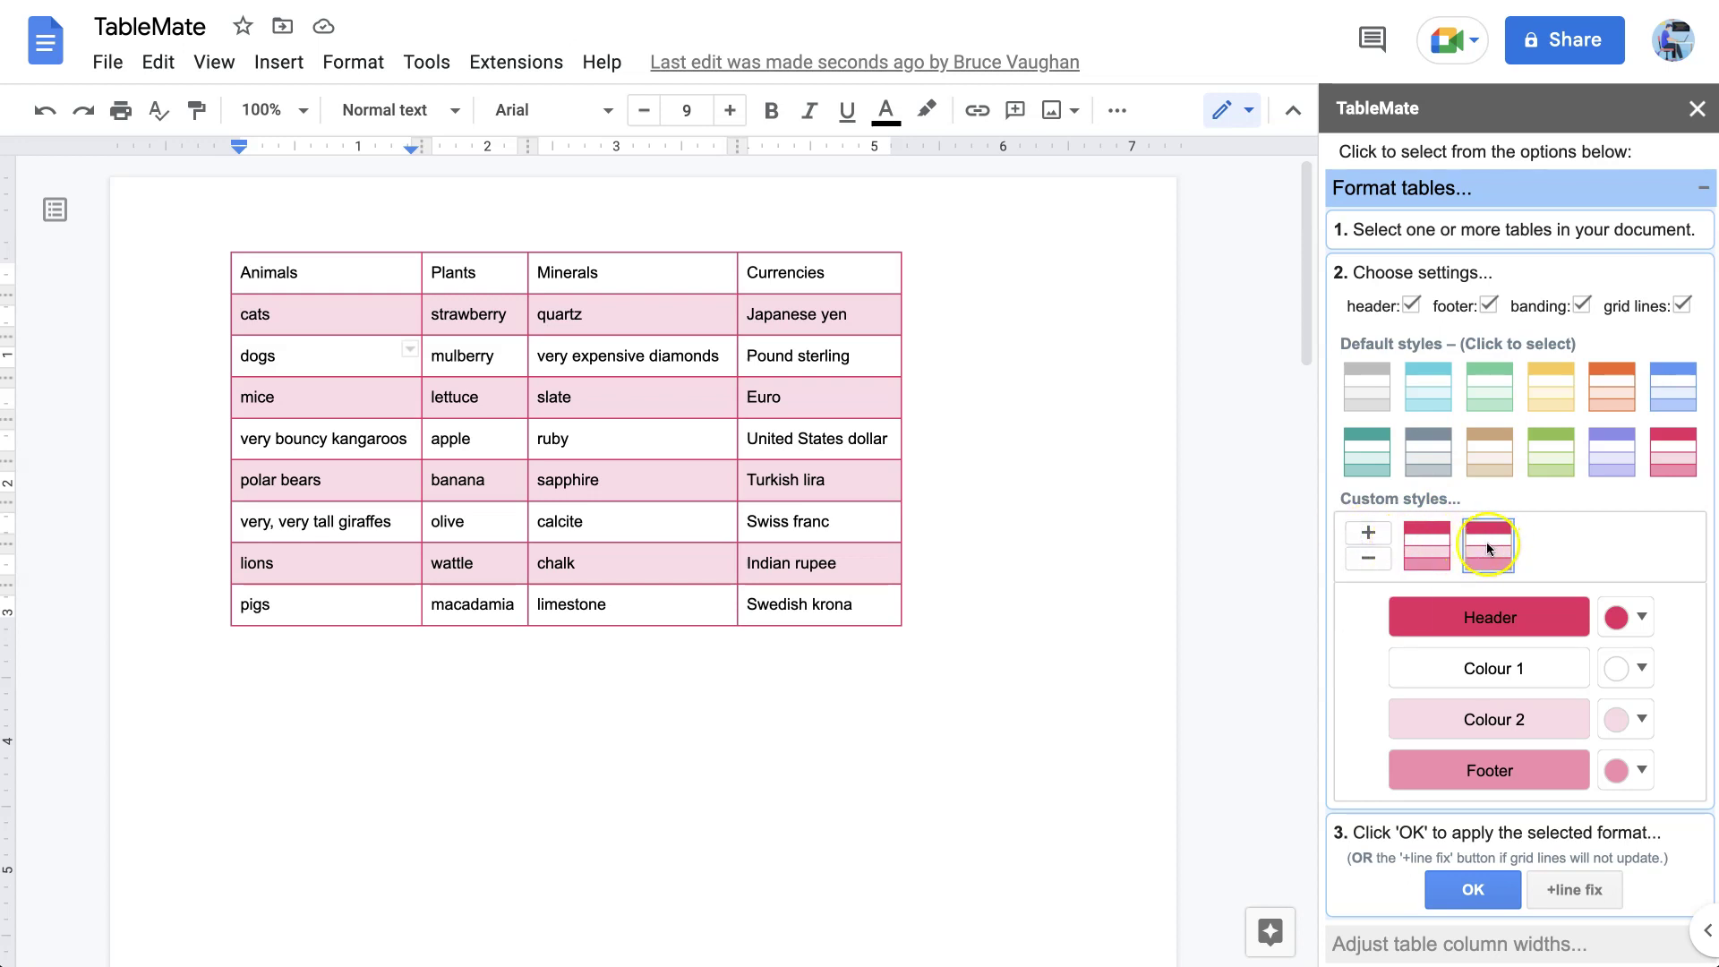
left_click(1368, 559)
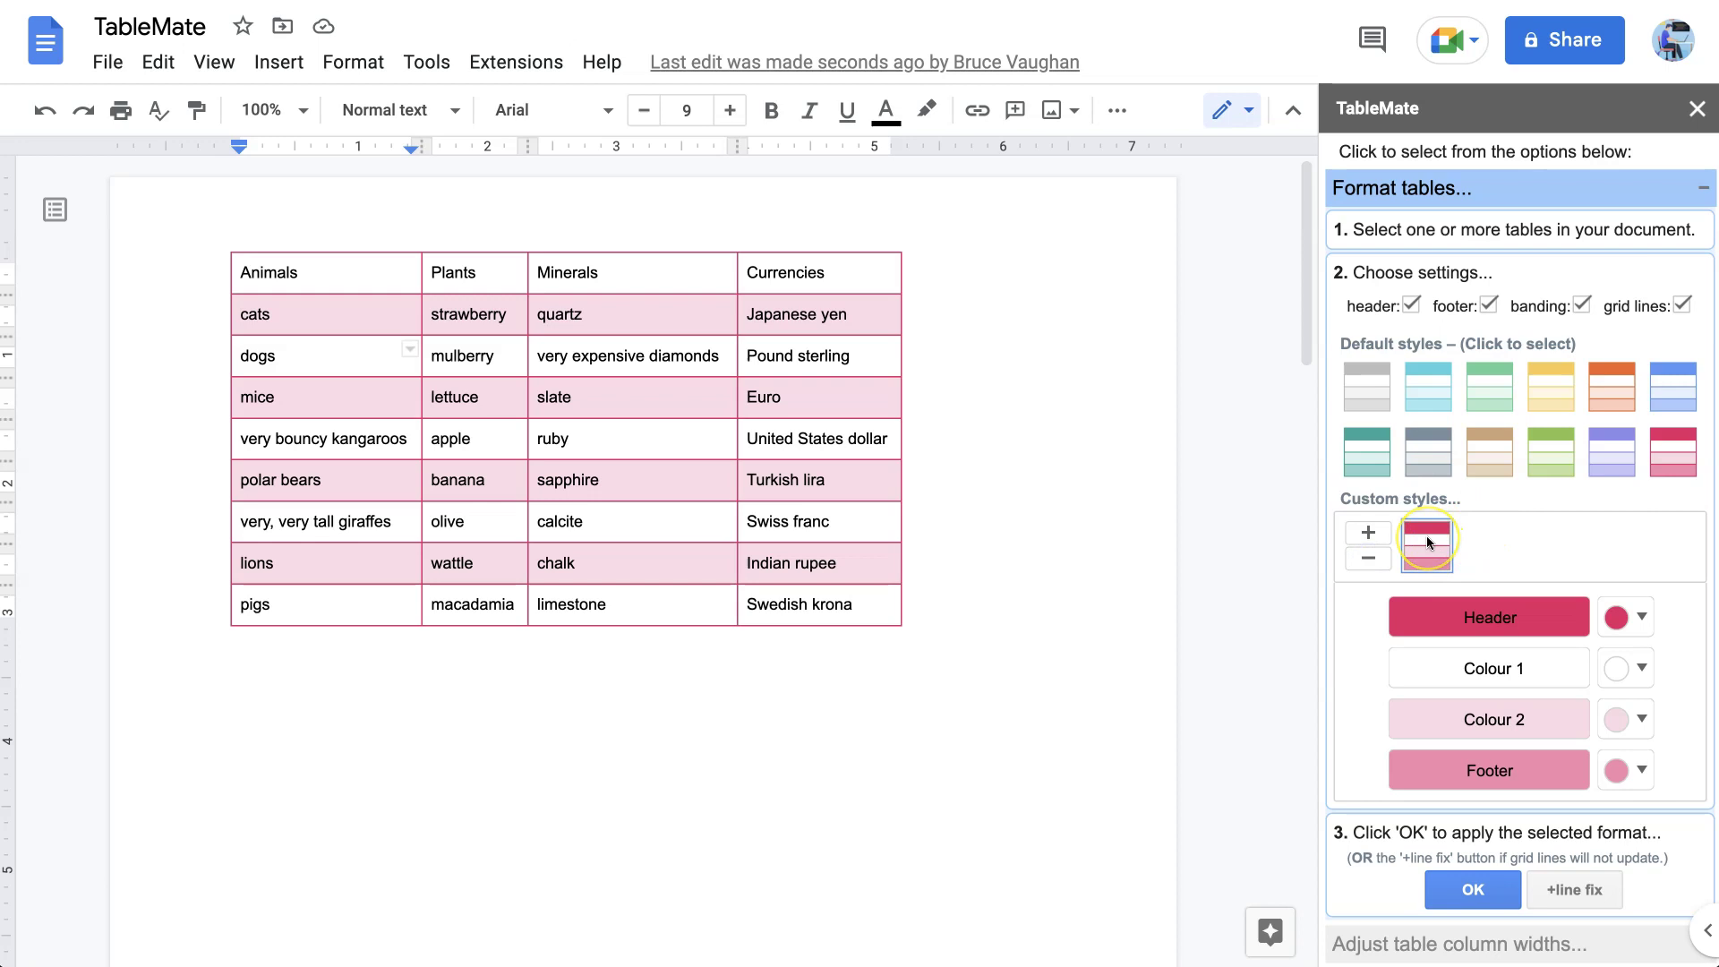
Step: Set the custom style colours: header green, bands purple-pink and dark blue, footer light yellow
left_click(1485, 571)
left_click(1641, 617)
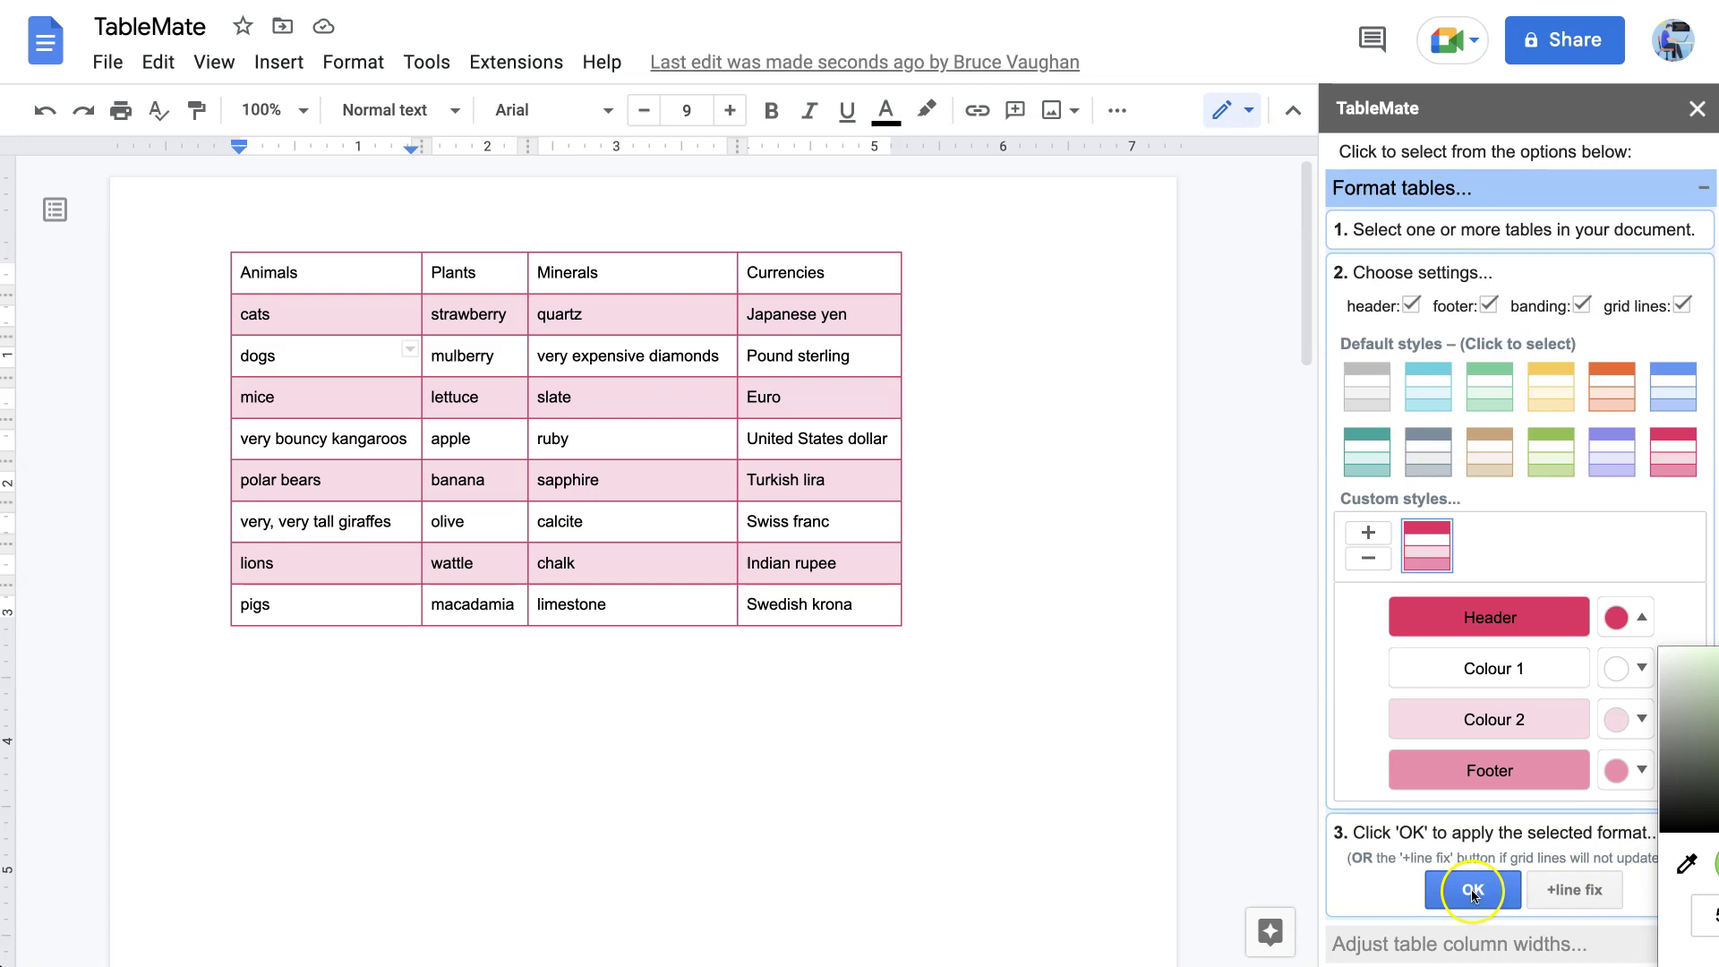
left_click(1698, 606)
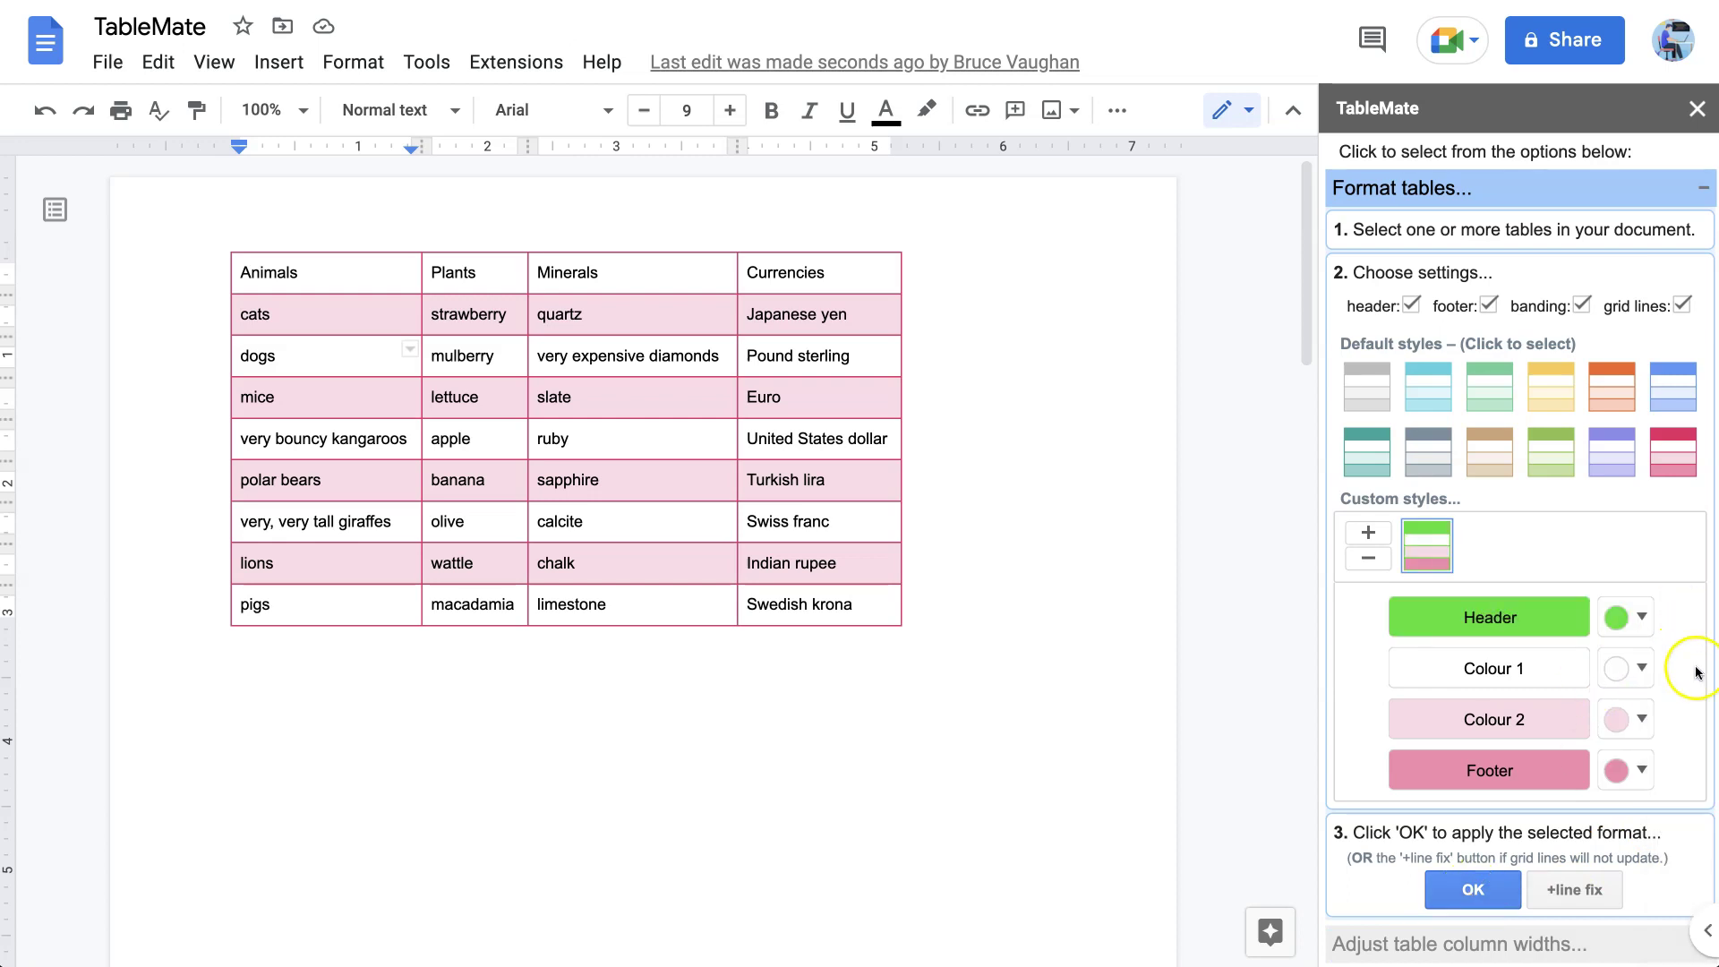
left_click(1623, 673)
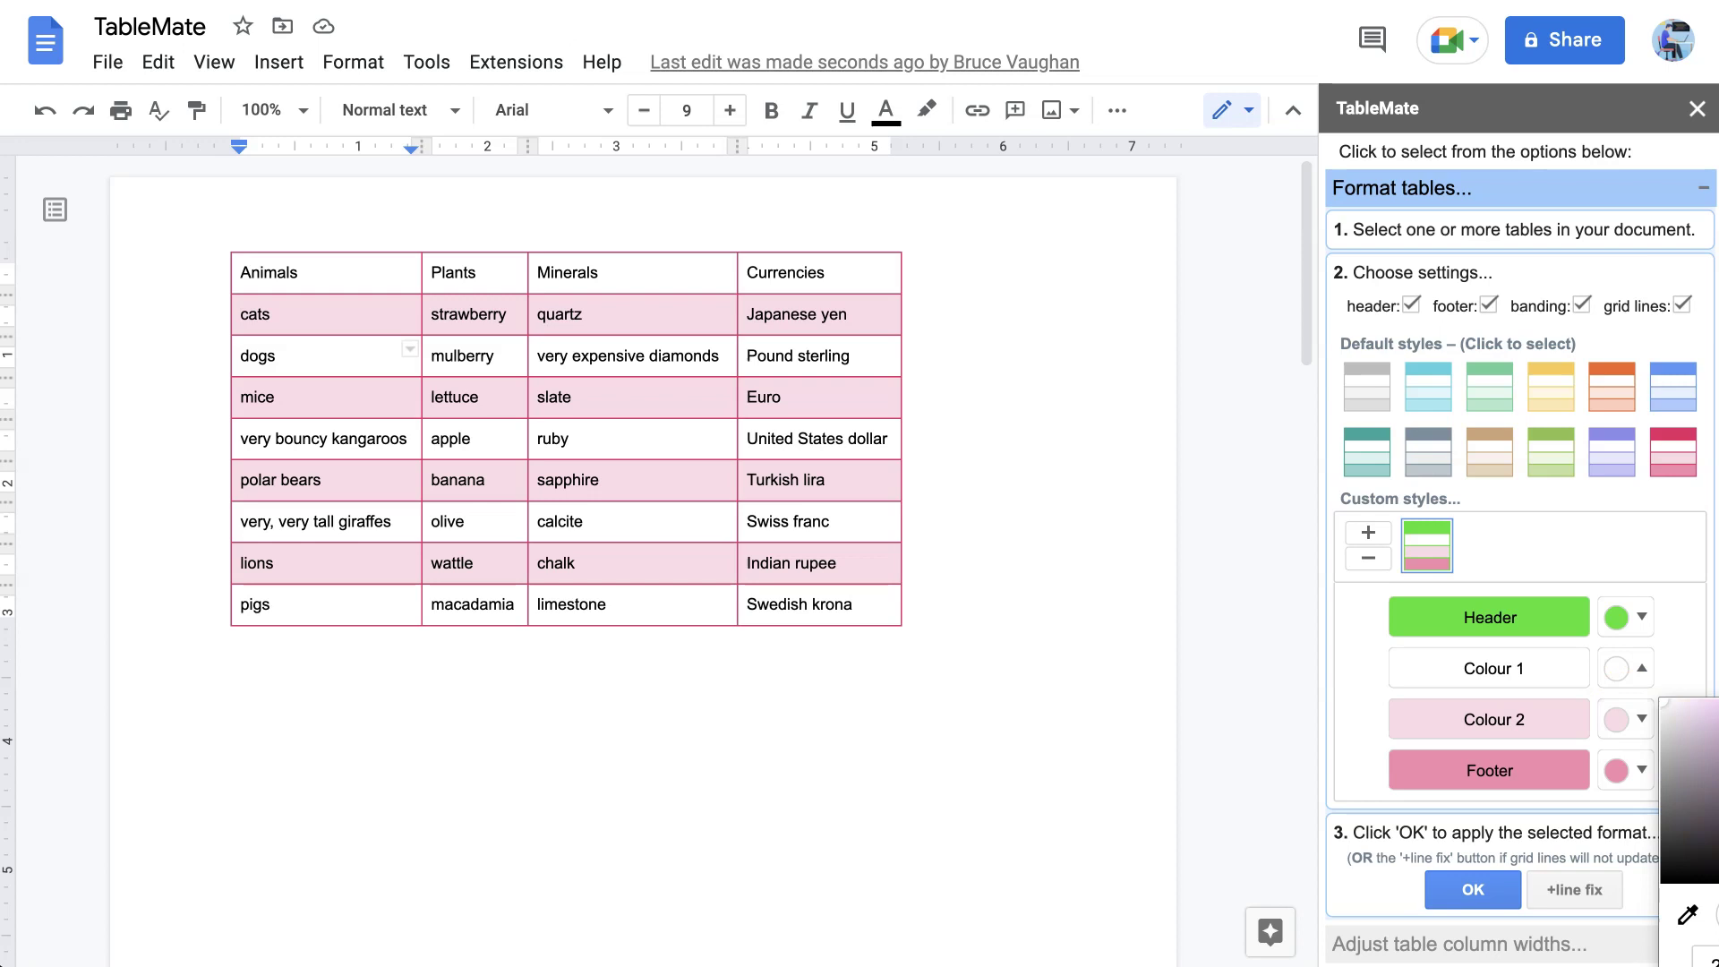
left_click(1690, 685)
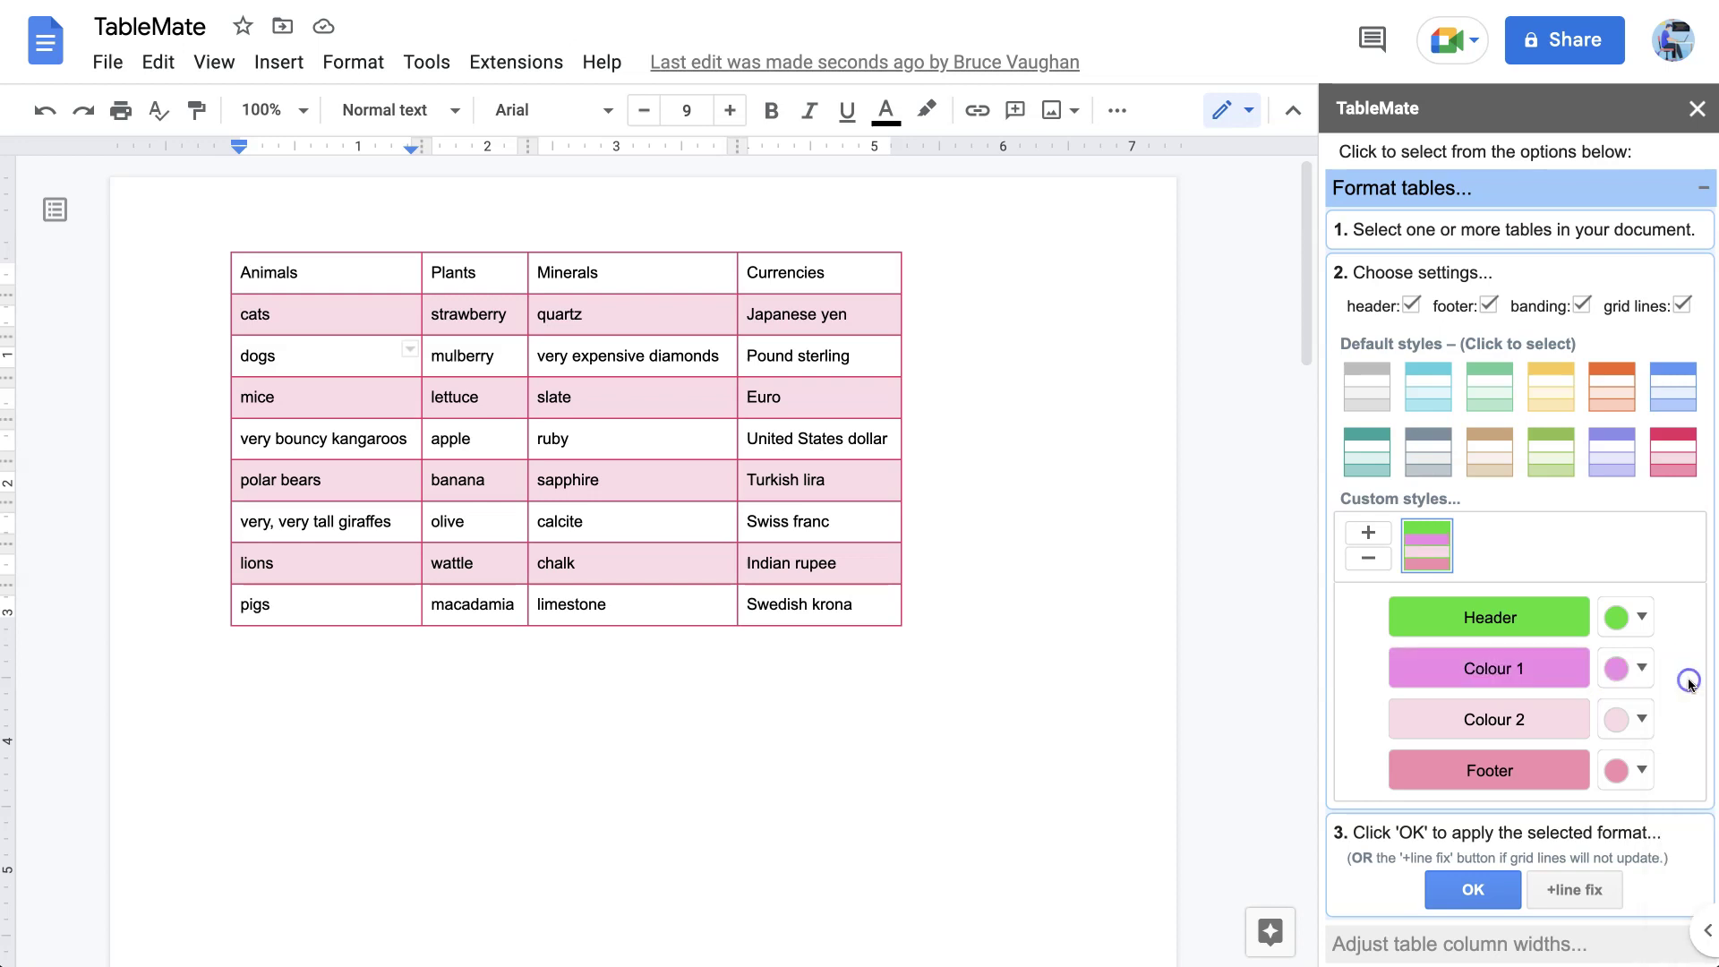
left_click(1618, 716)
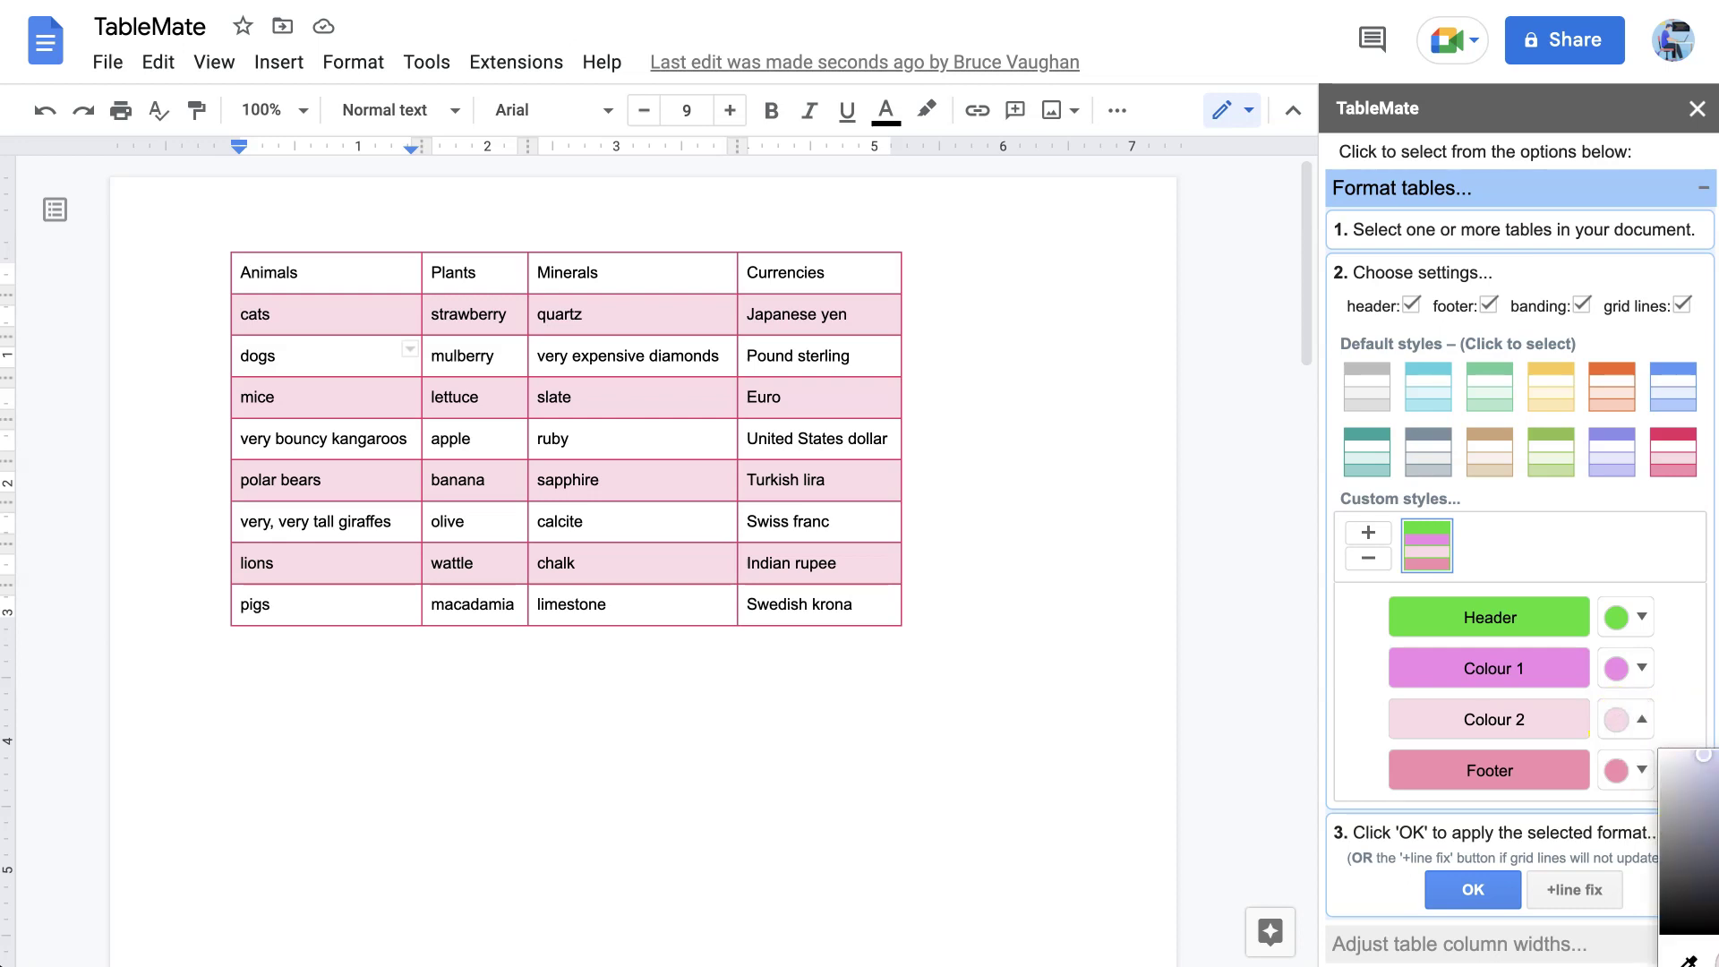
left_click(1647, 716)
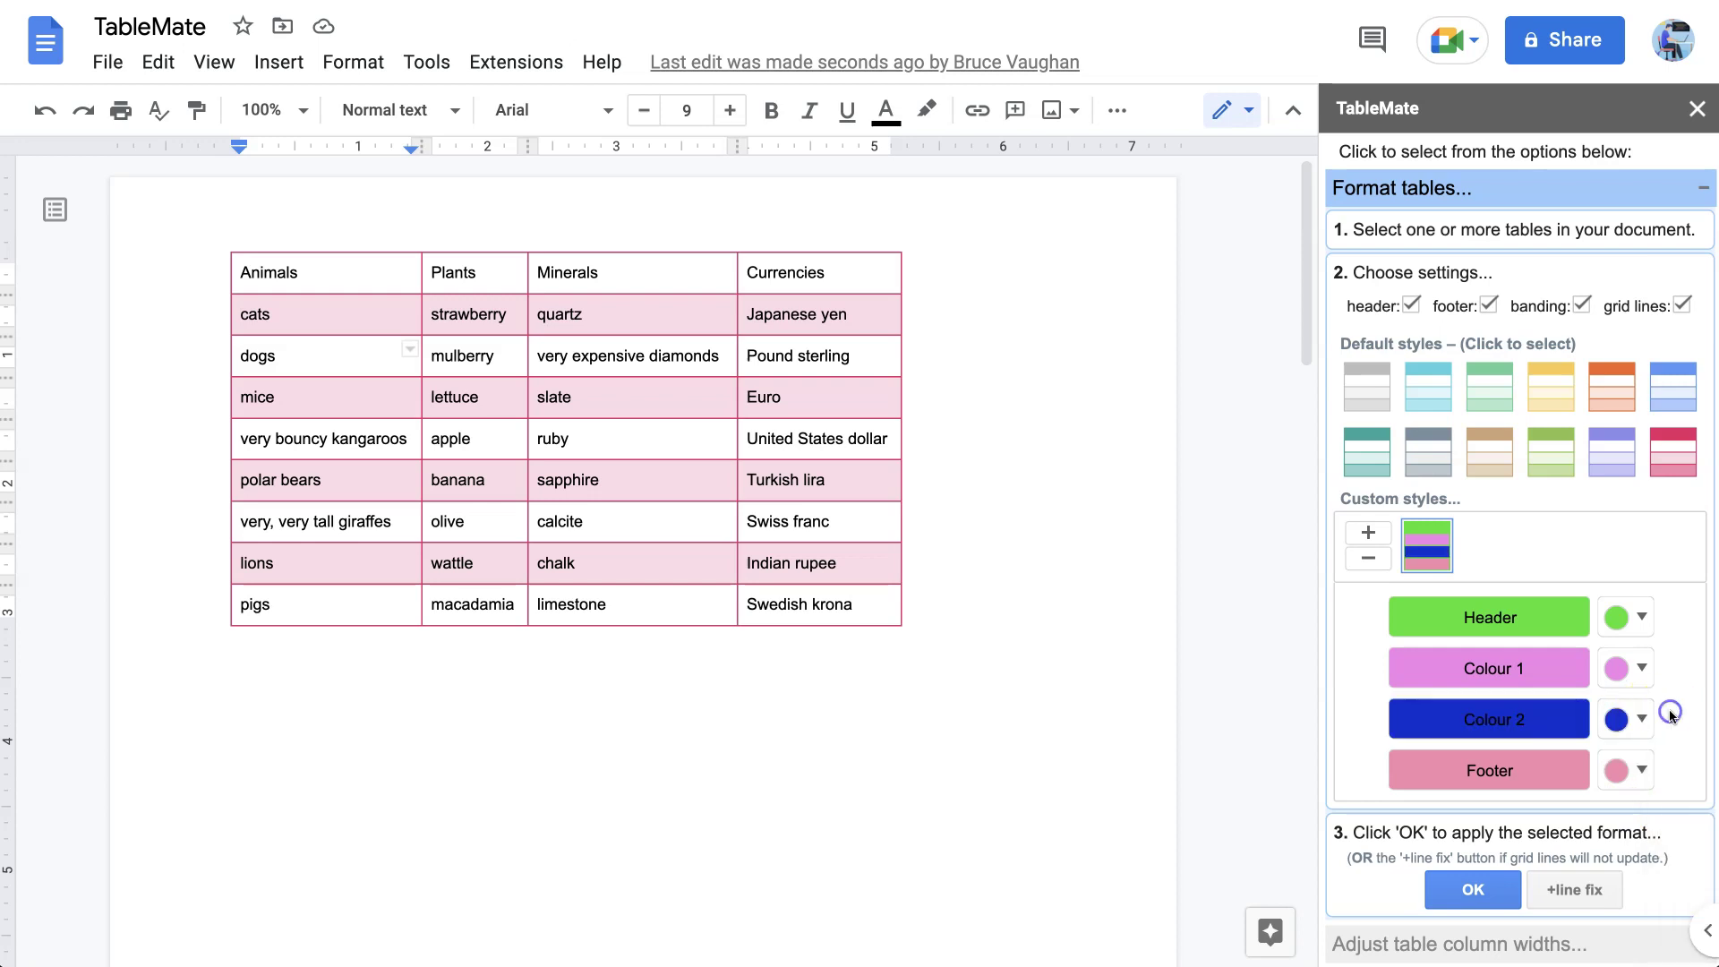
left_click(1643, 769)
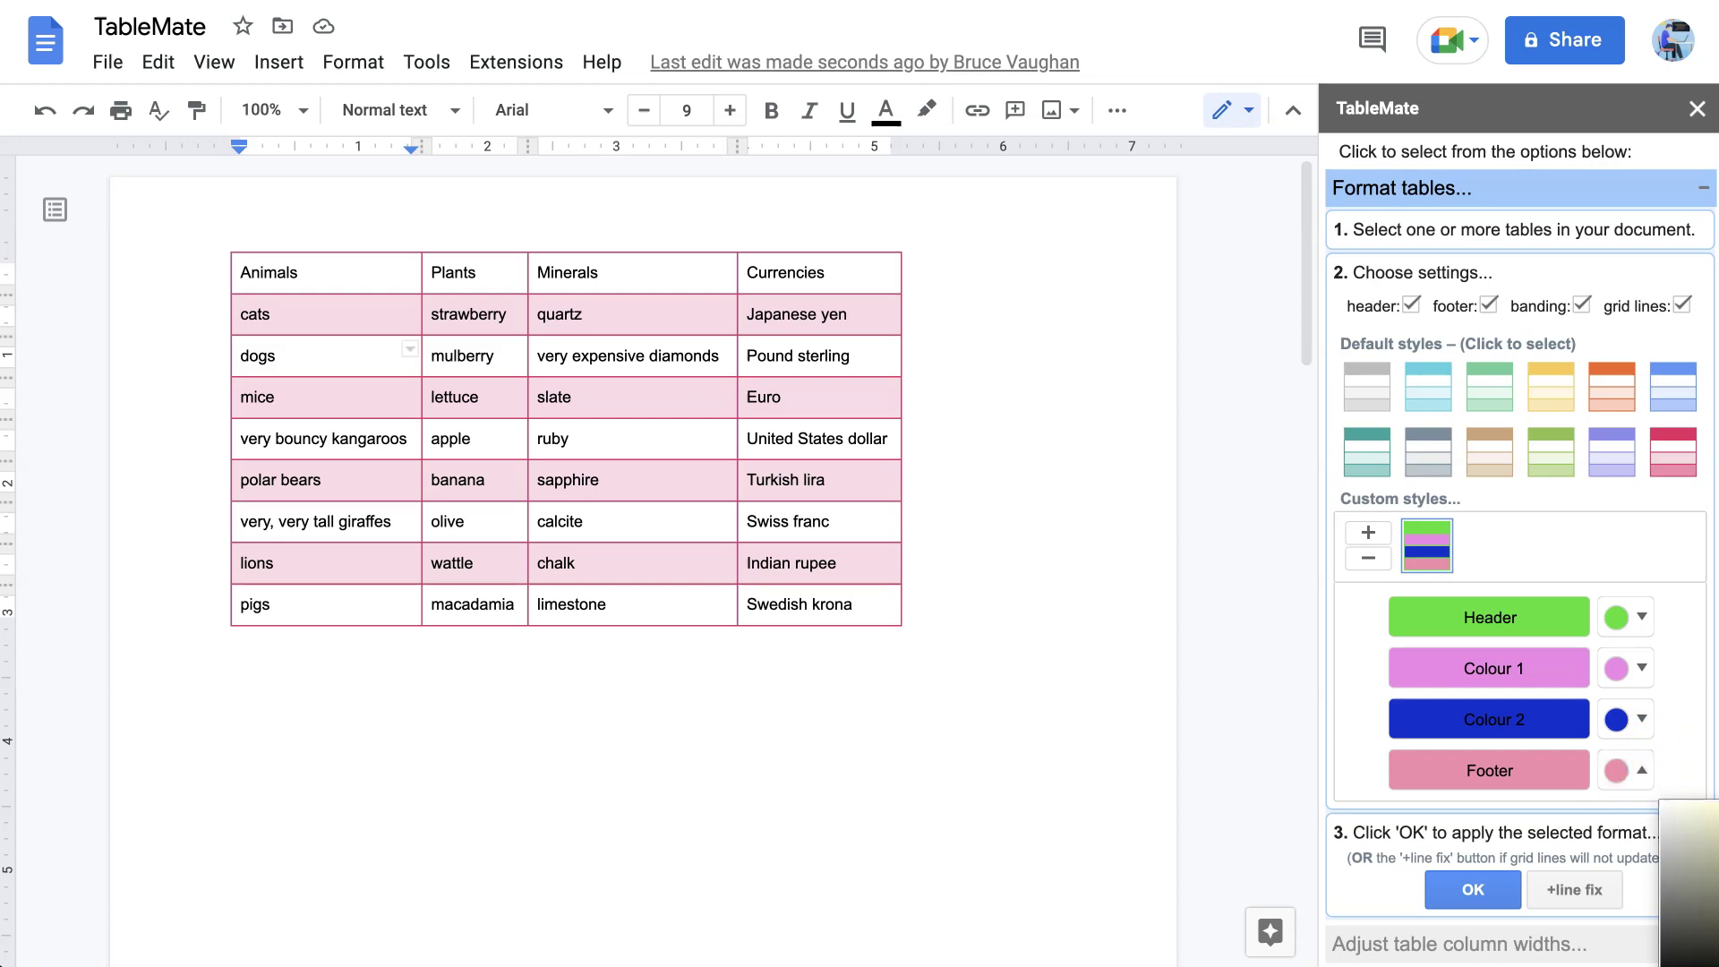
left_click(1676, 673)
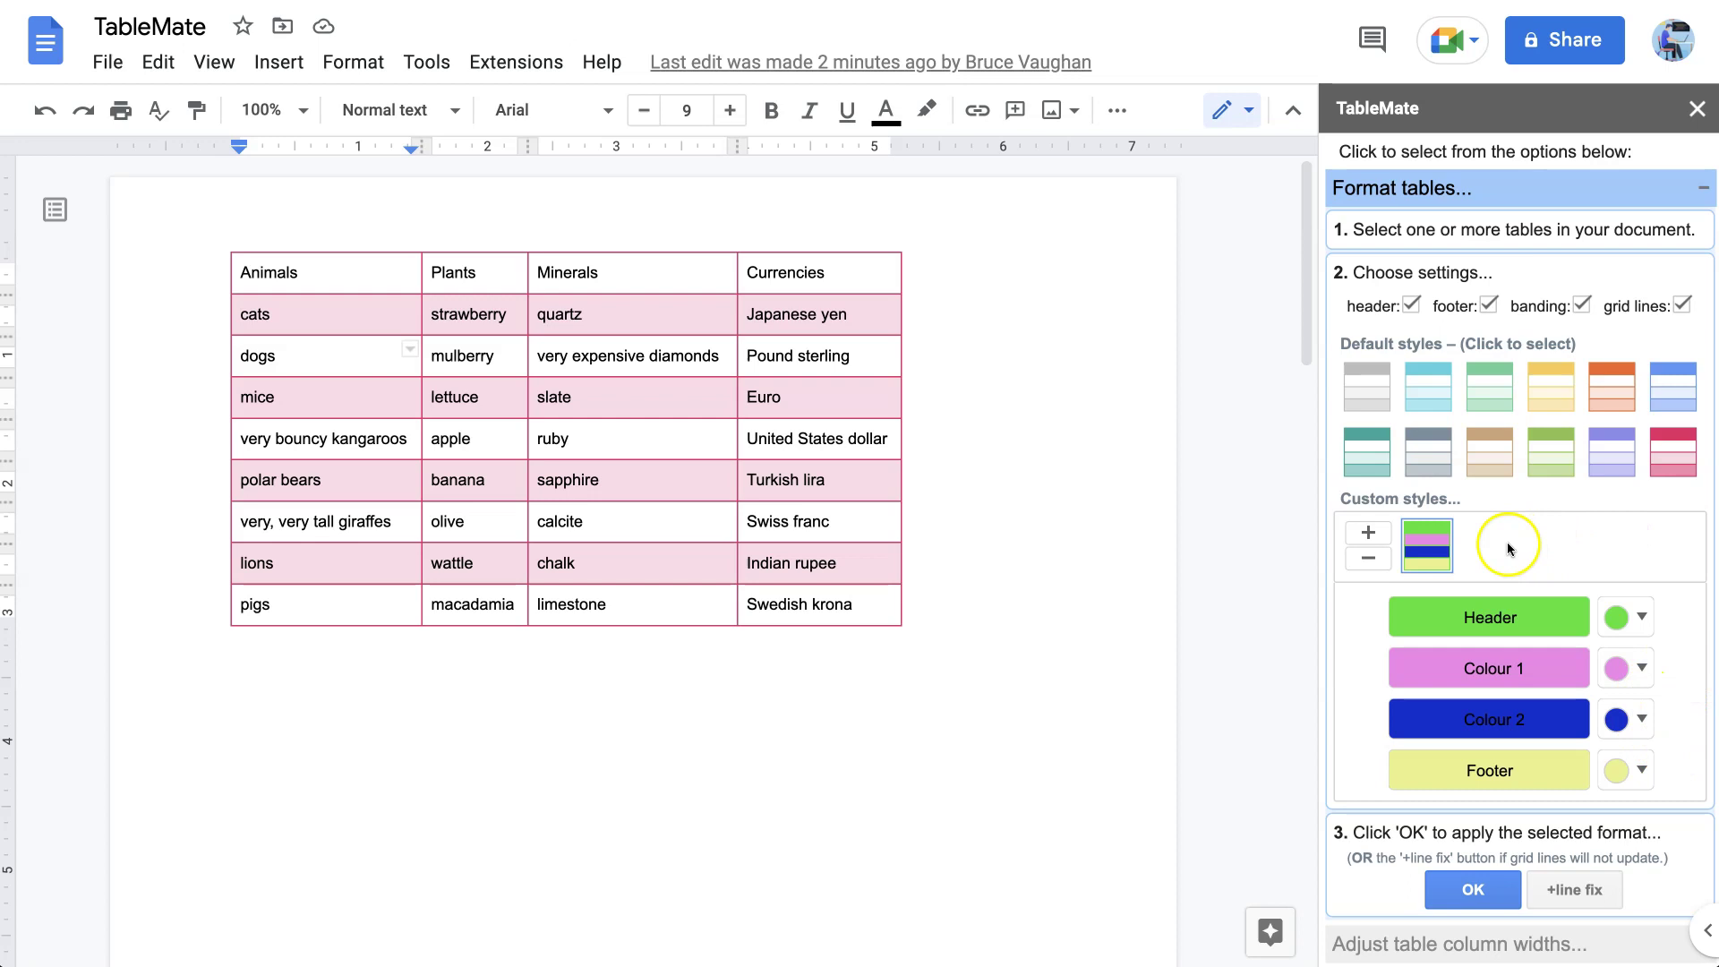
Step: Apply the edited custom style to the table via its Euro cell
left_click(859, 405)
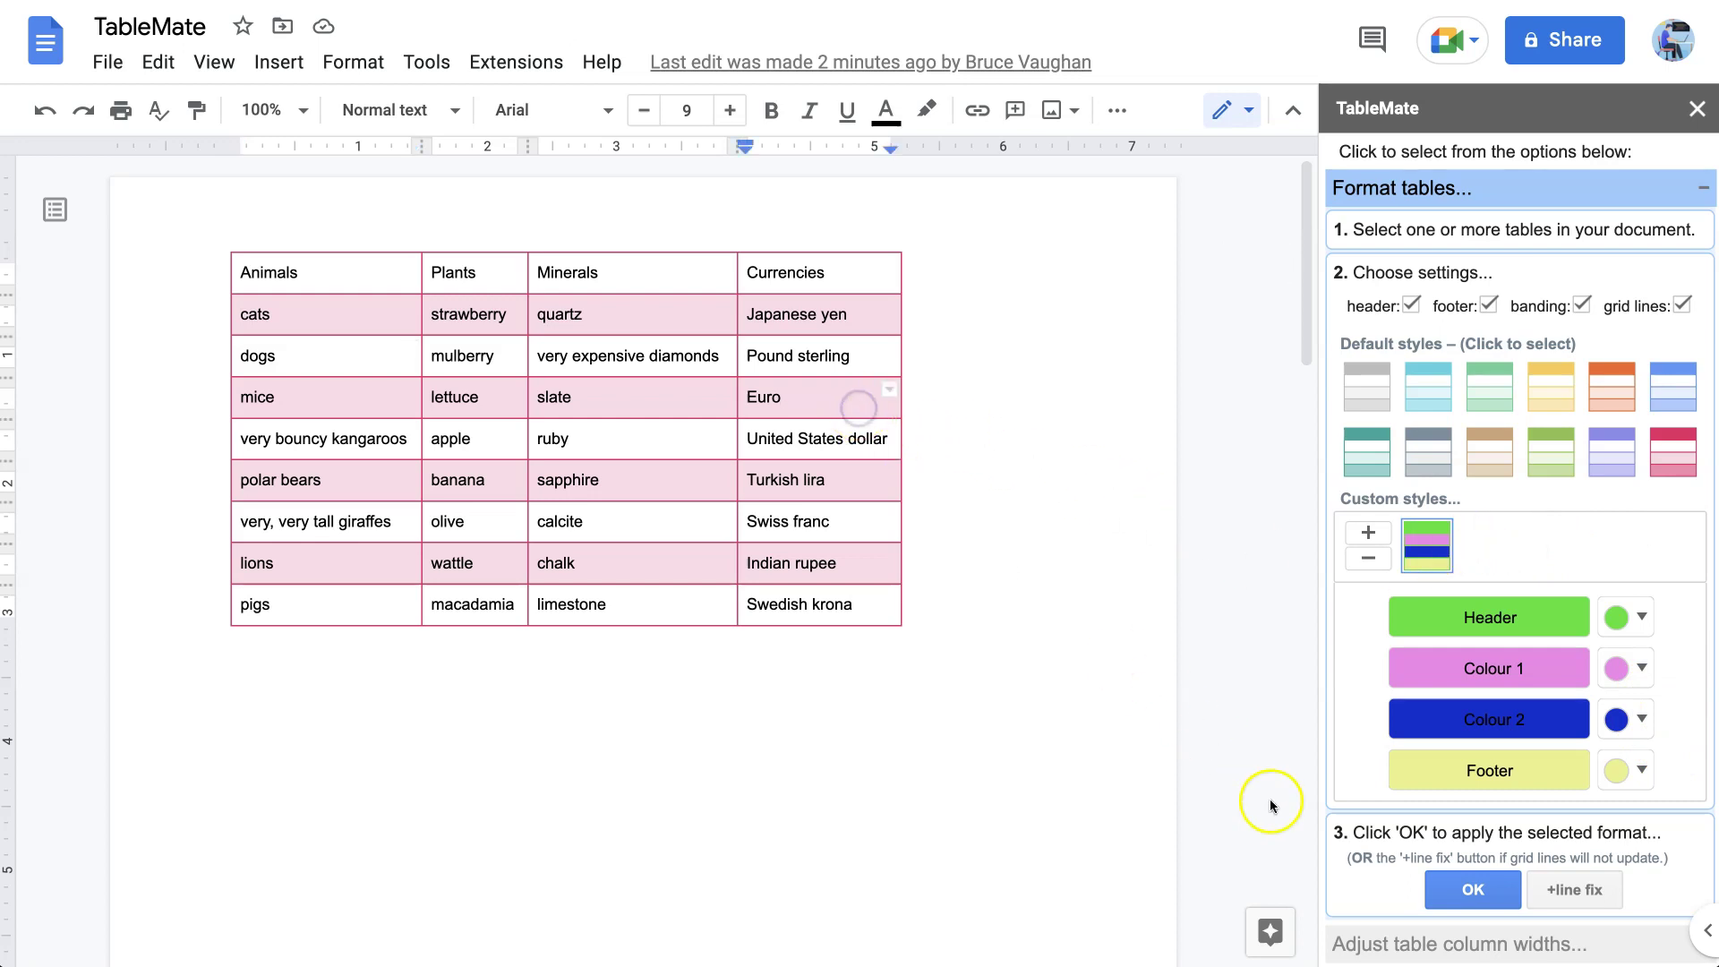
left_click(1456, 889)
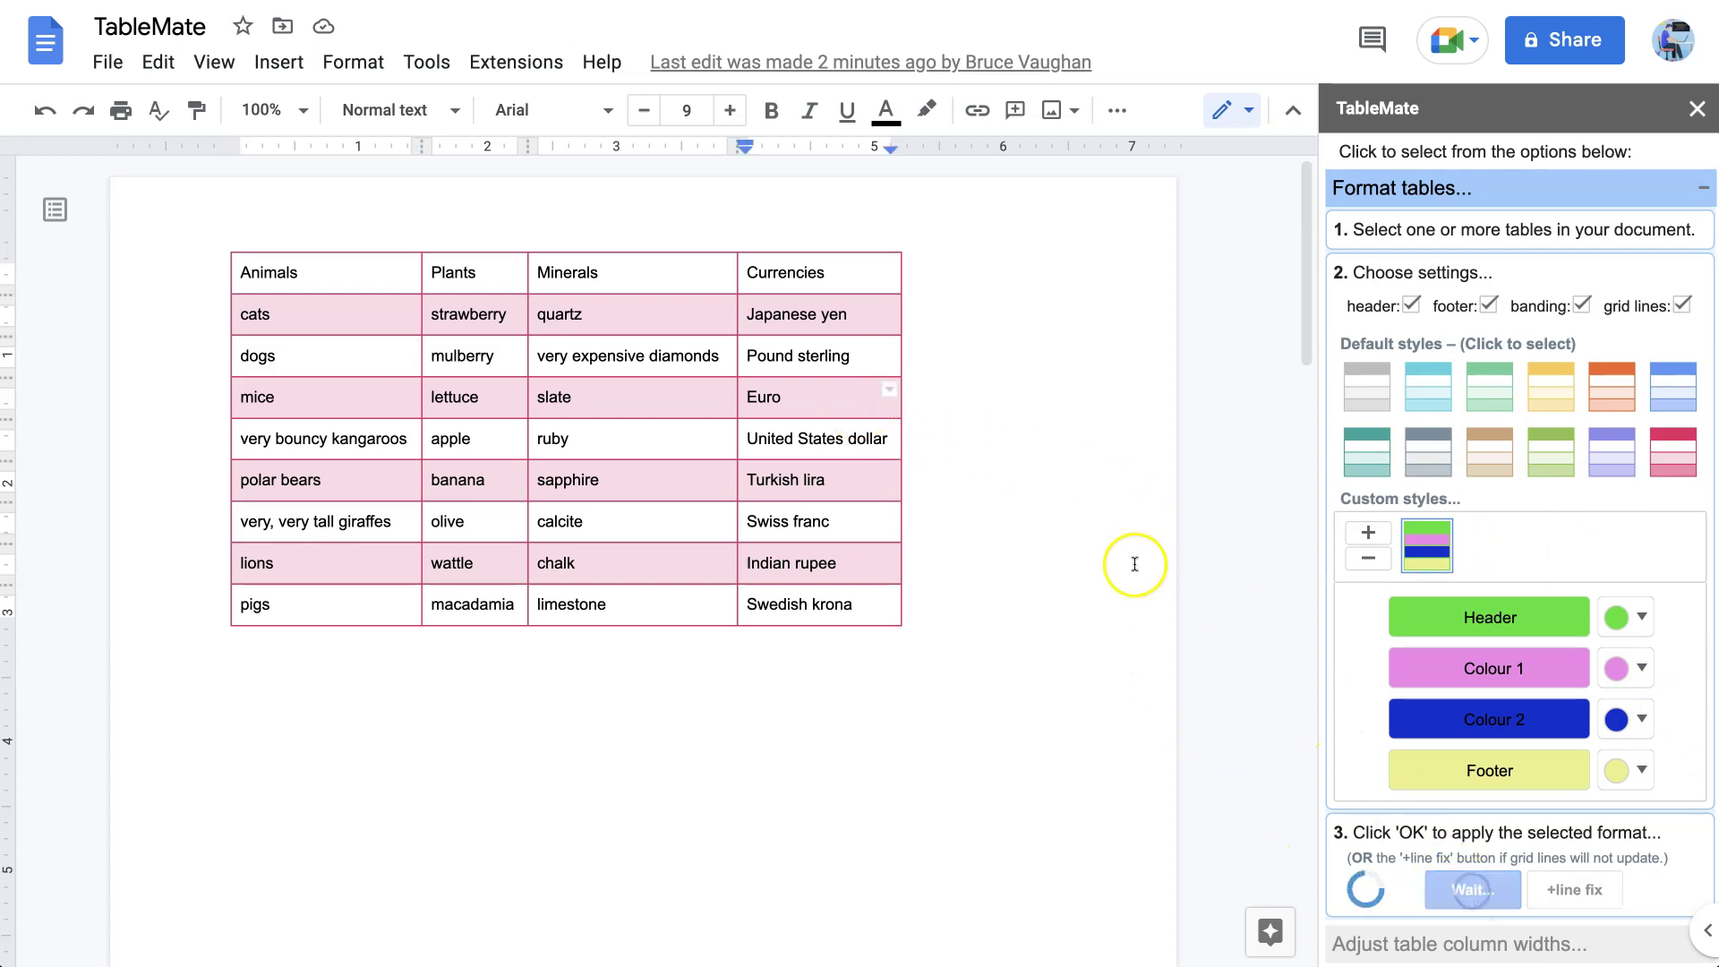
left_click(1060, 465)
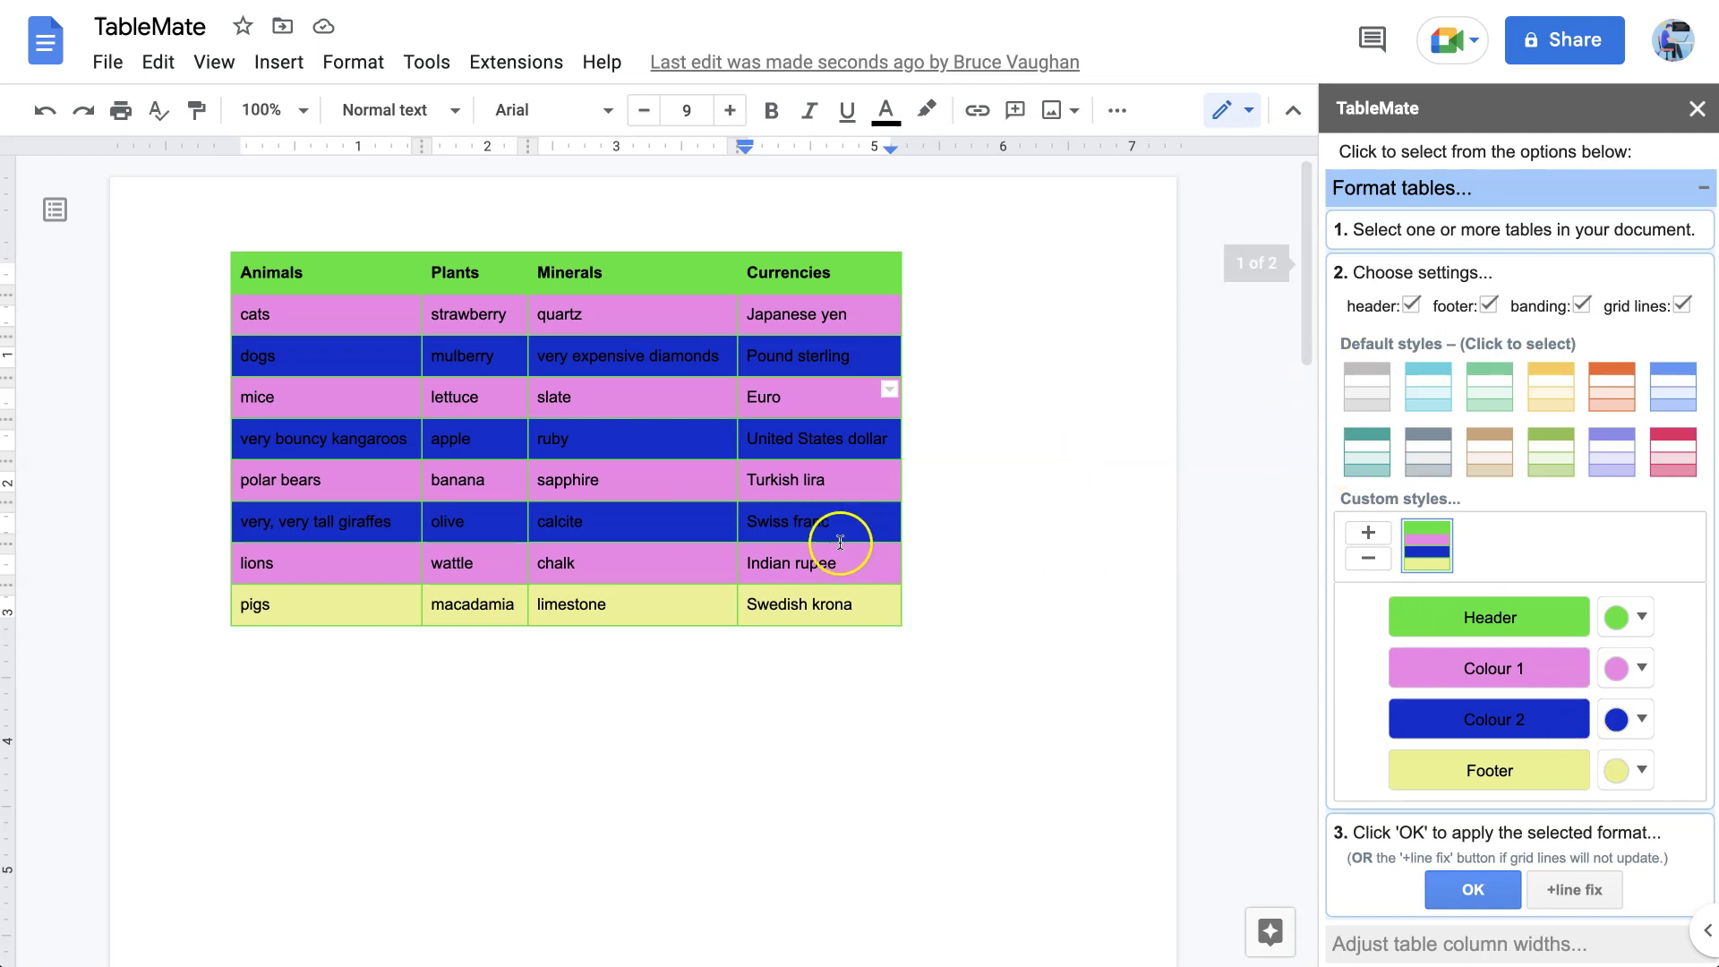
Step: Create a new custom style from the grey preset with a black header colour
left_click(1427, 544)
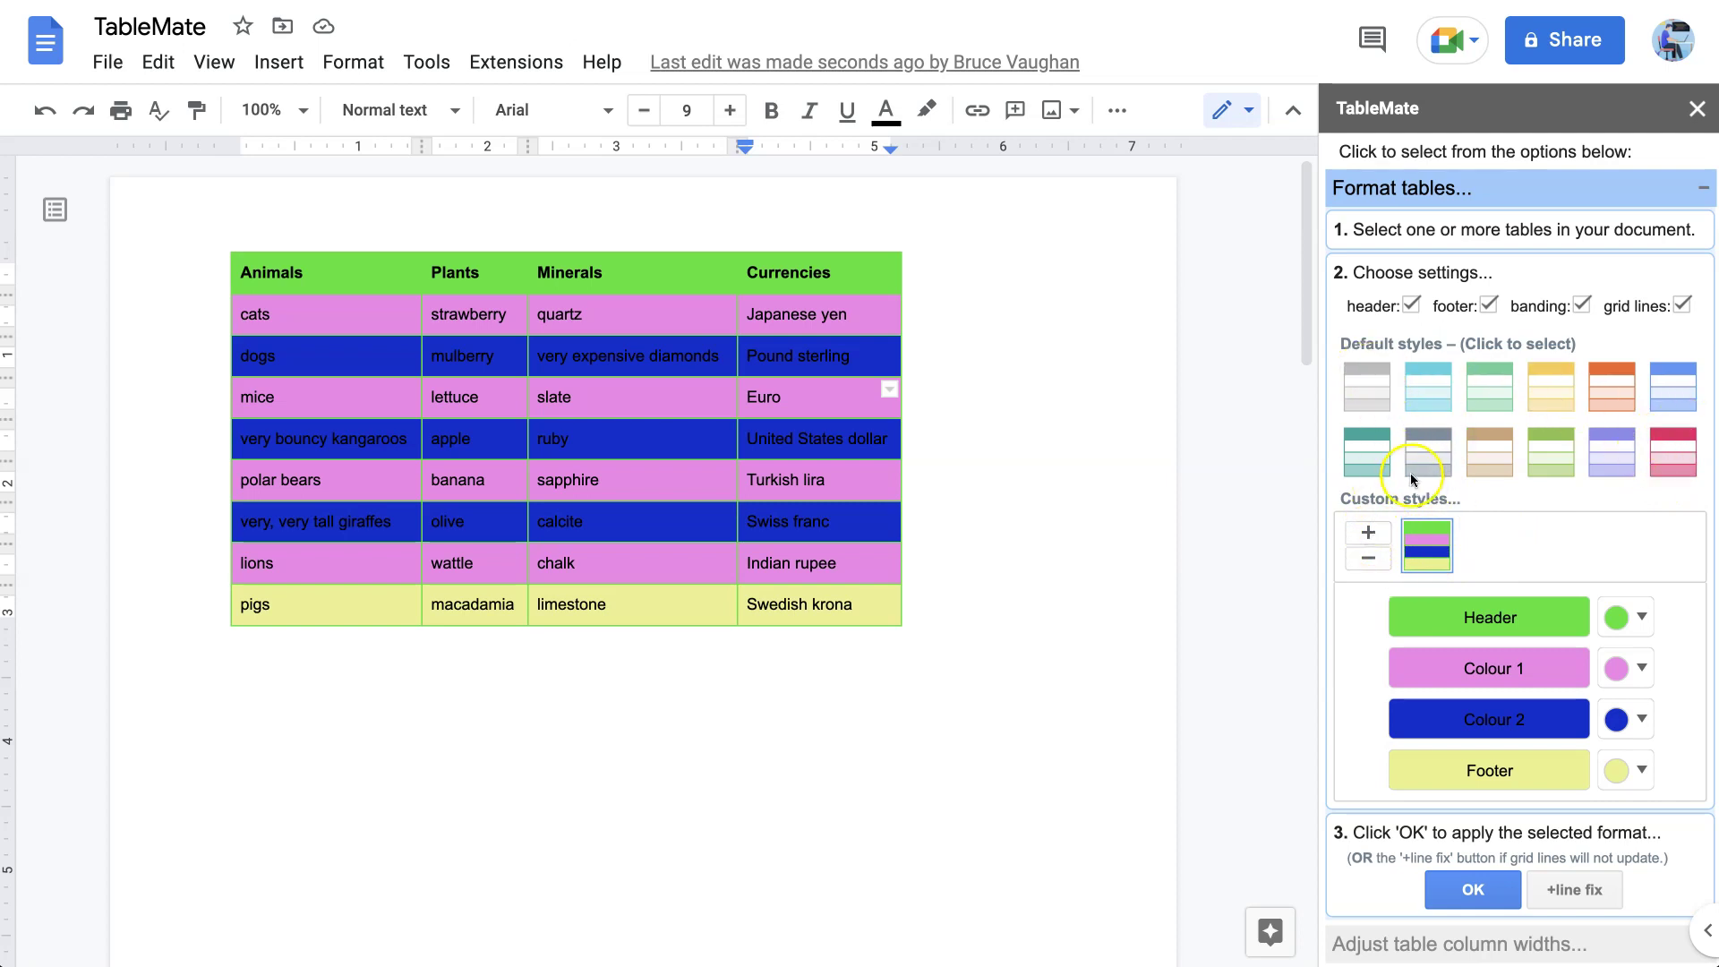
left_click(1361, 391)
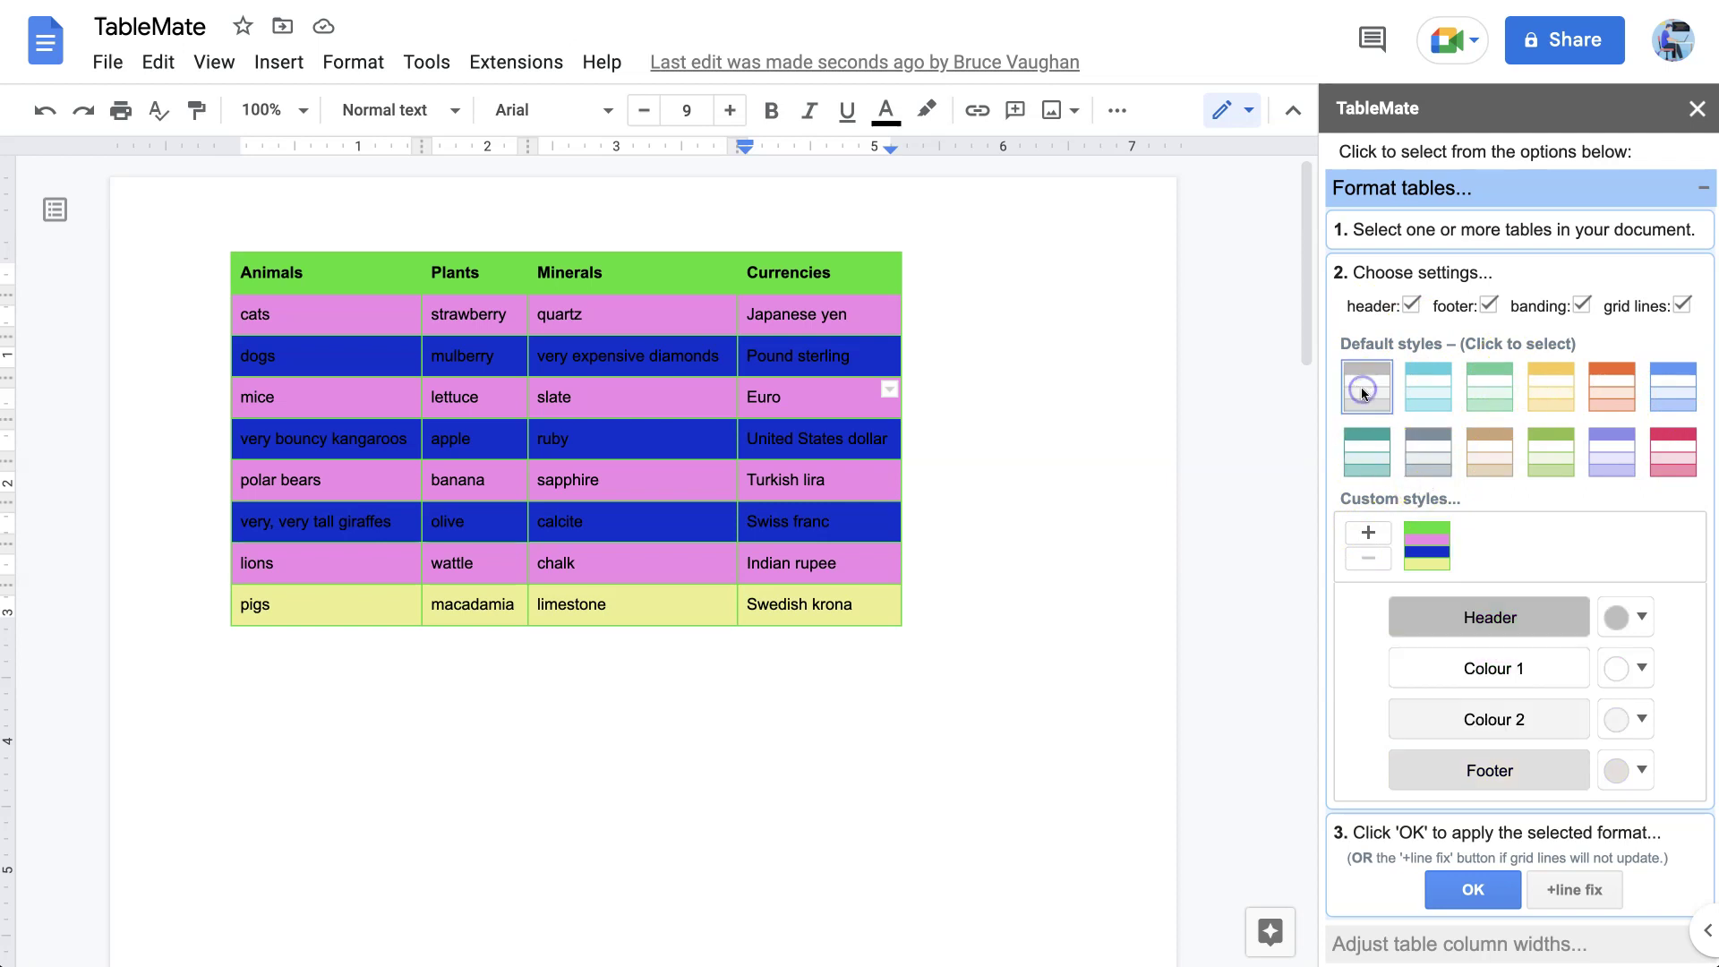
left_click(1372, 534)
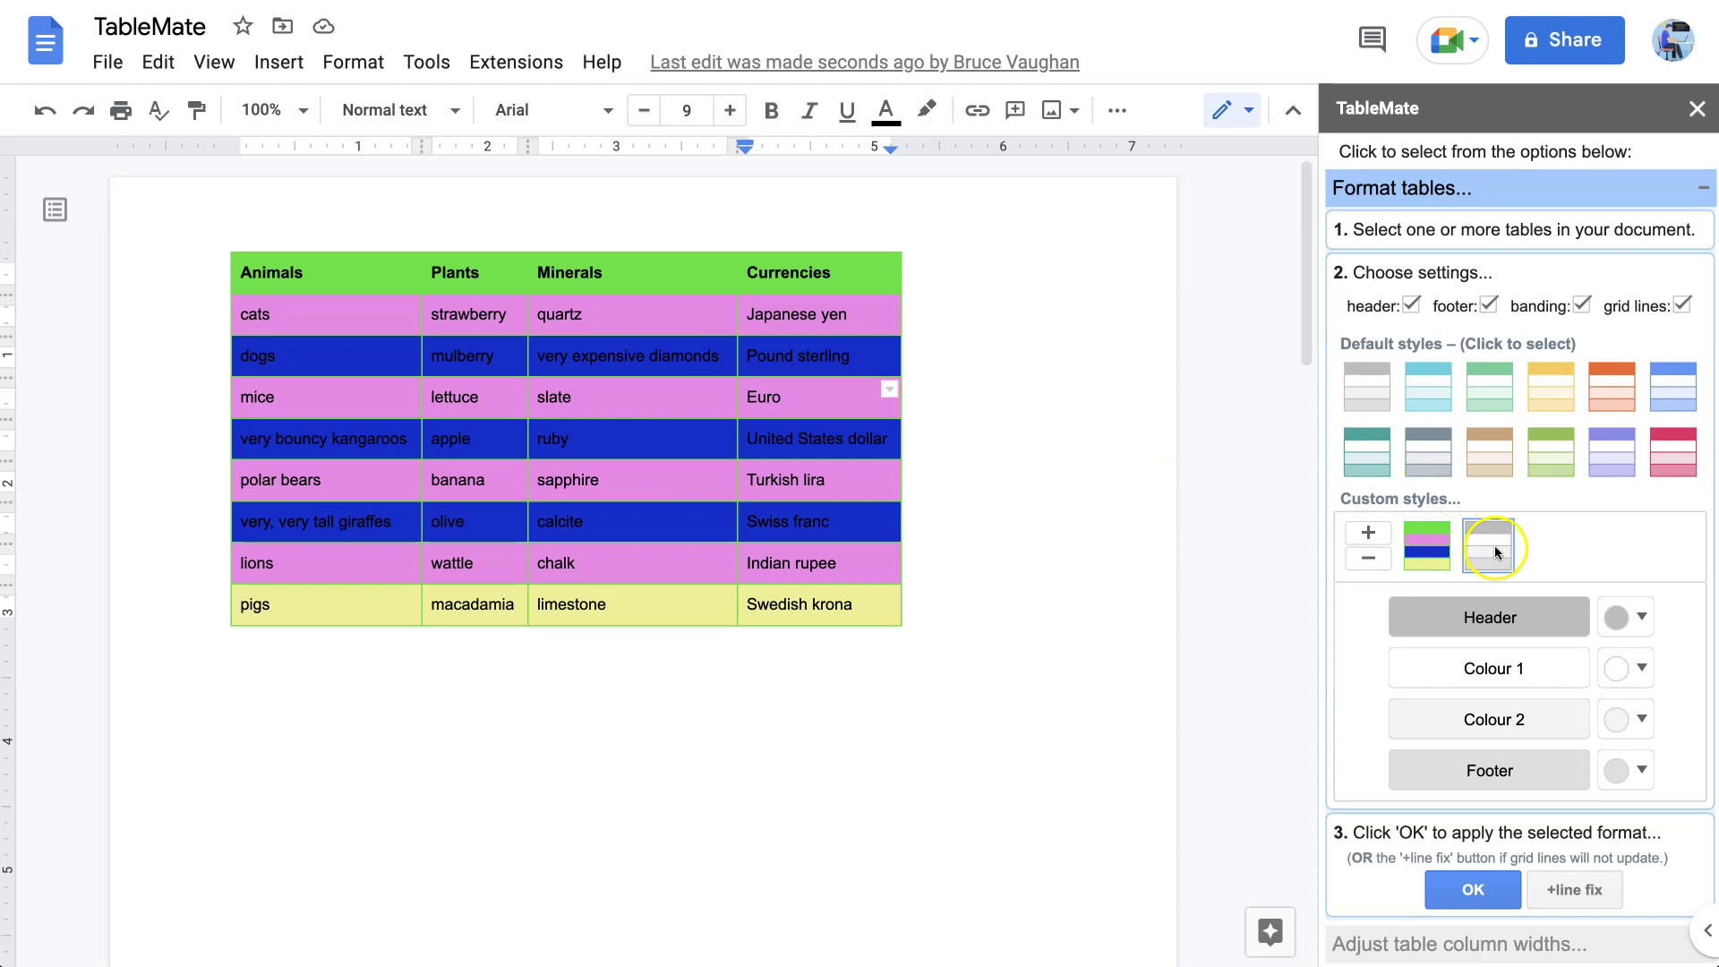
left_click(1620, 614)
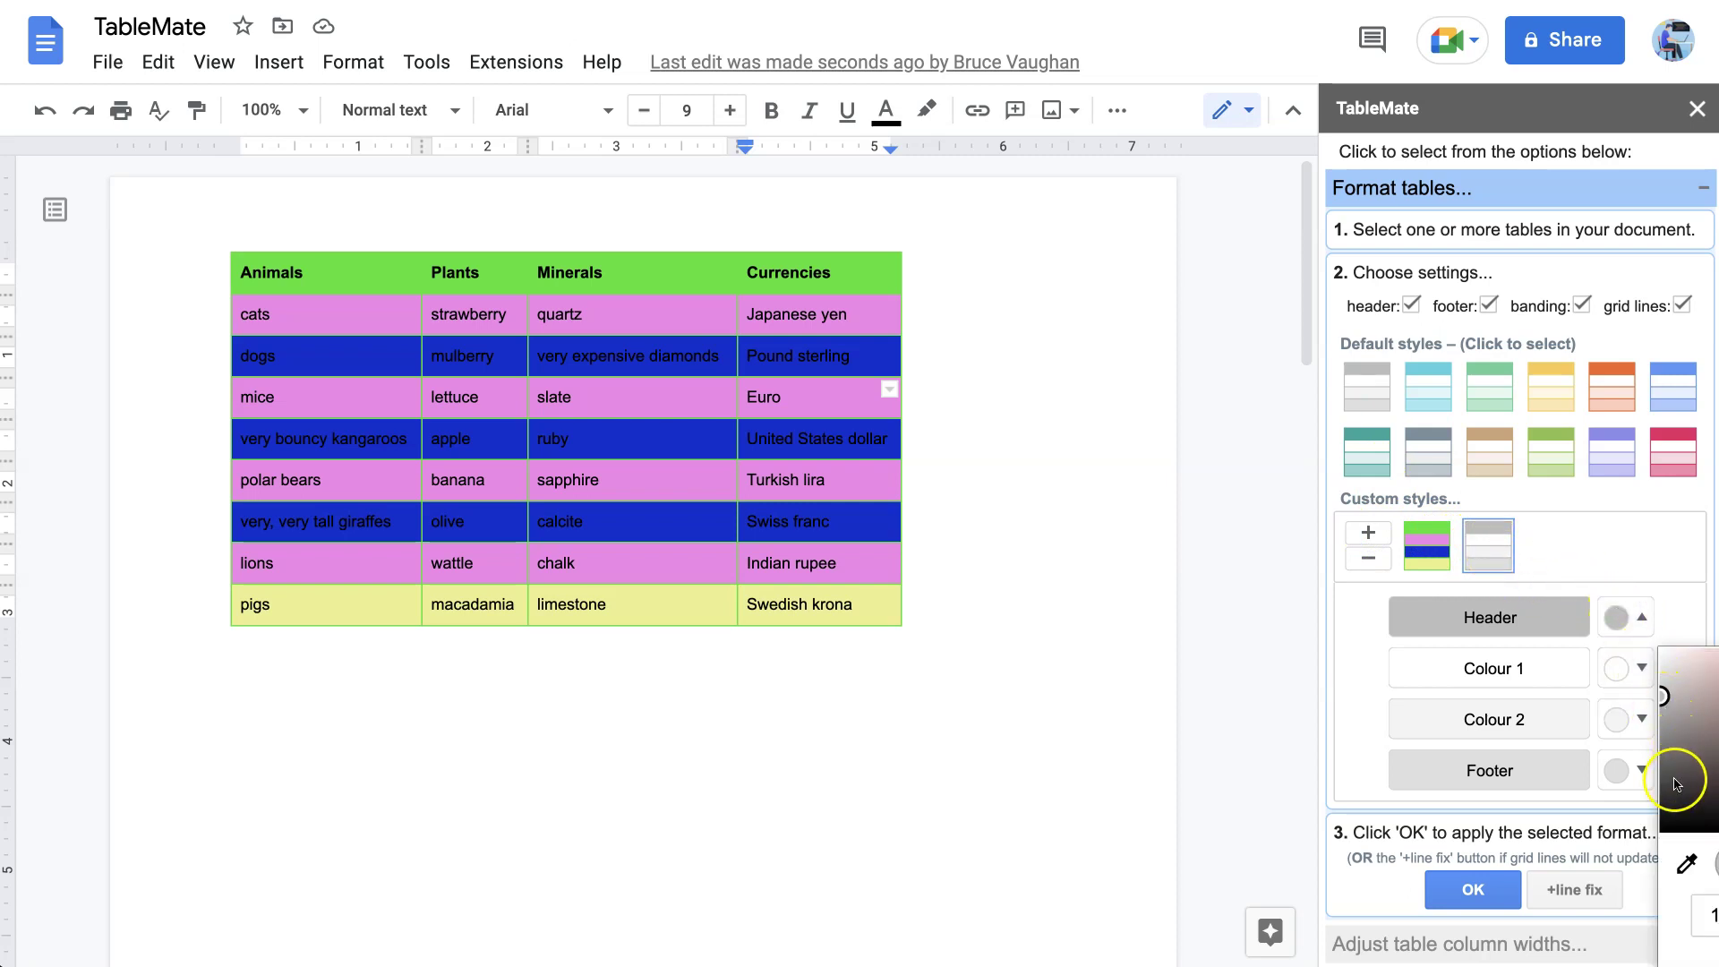
left_click(1662, 832)
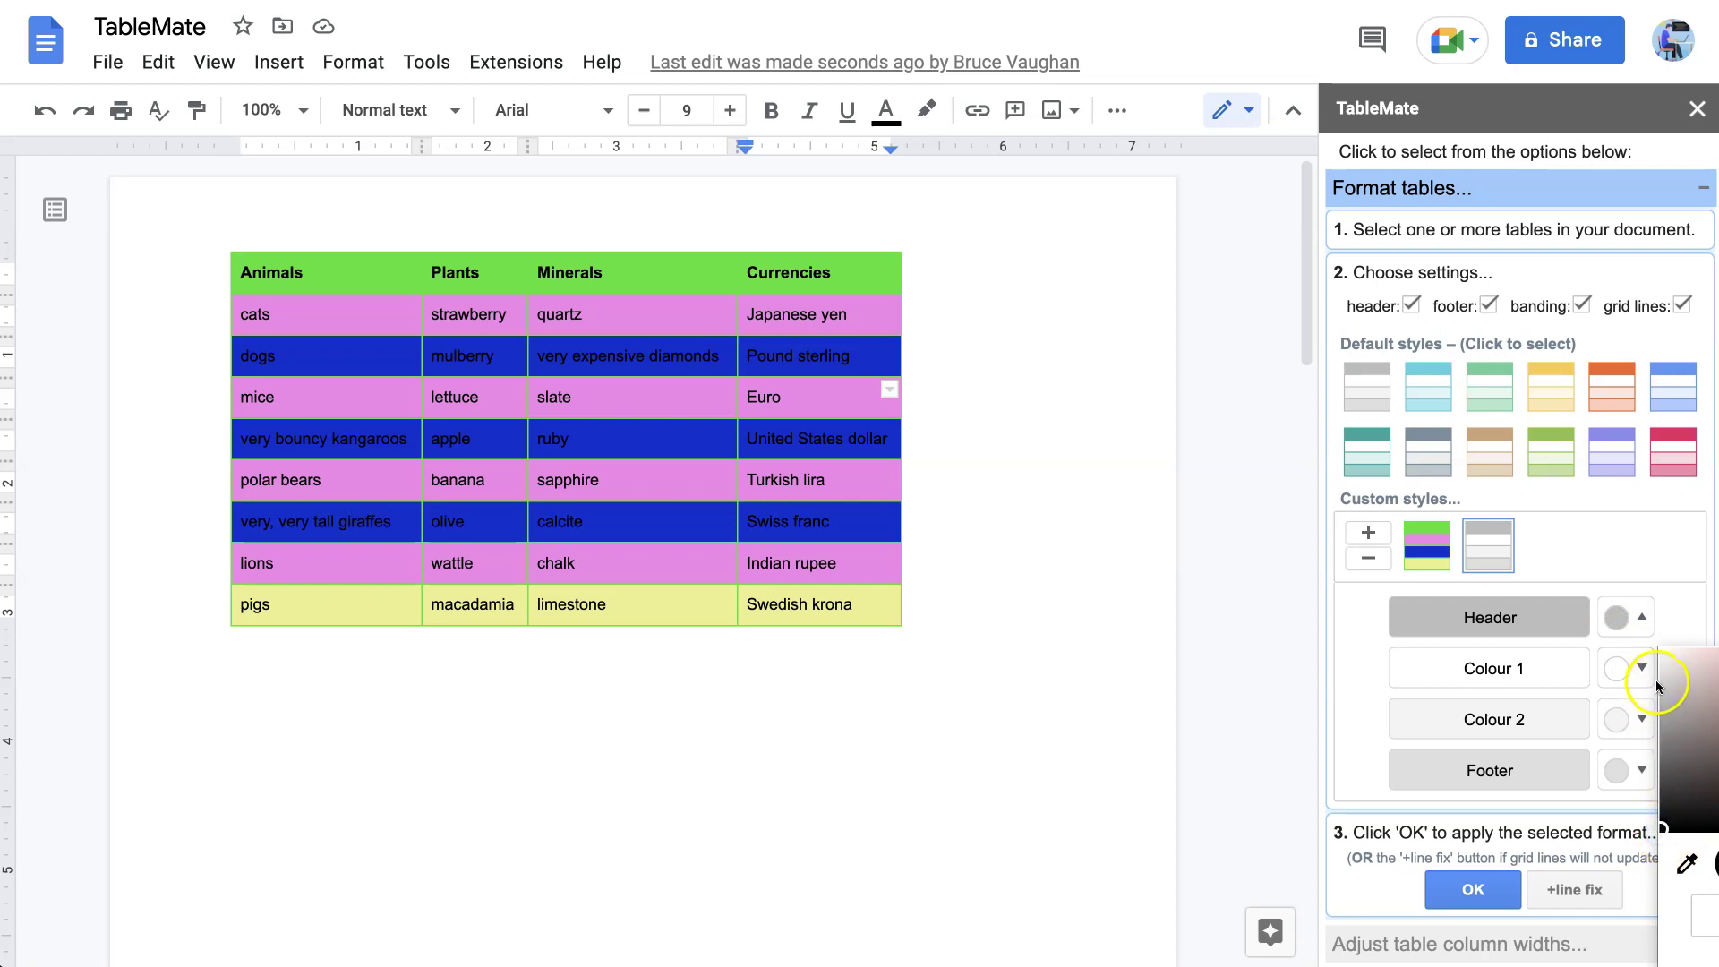
left_click(1671, 621)
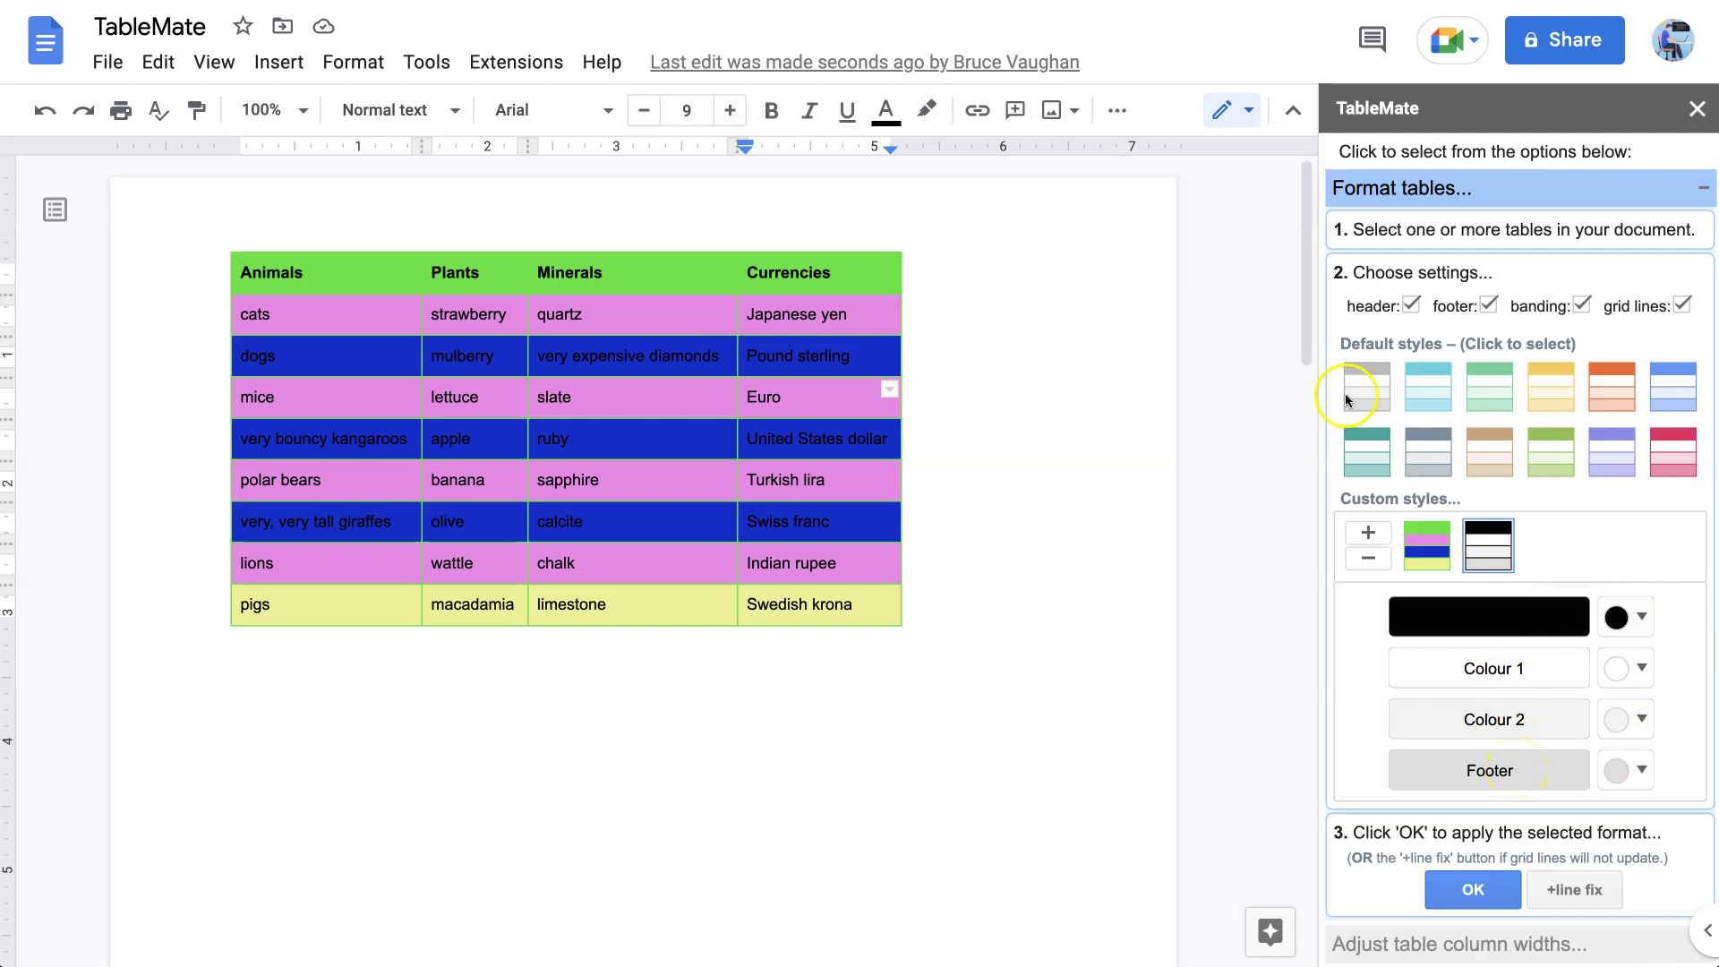
Step: Untick header, banding and footer in the new style and apply it to the table
left_click(1411, 305)
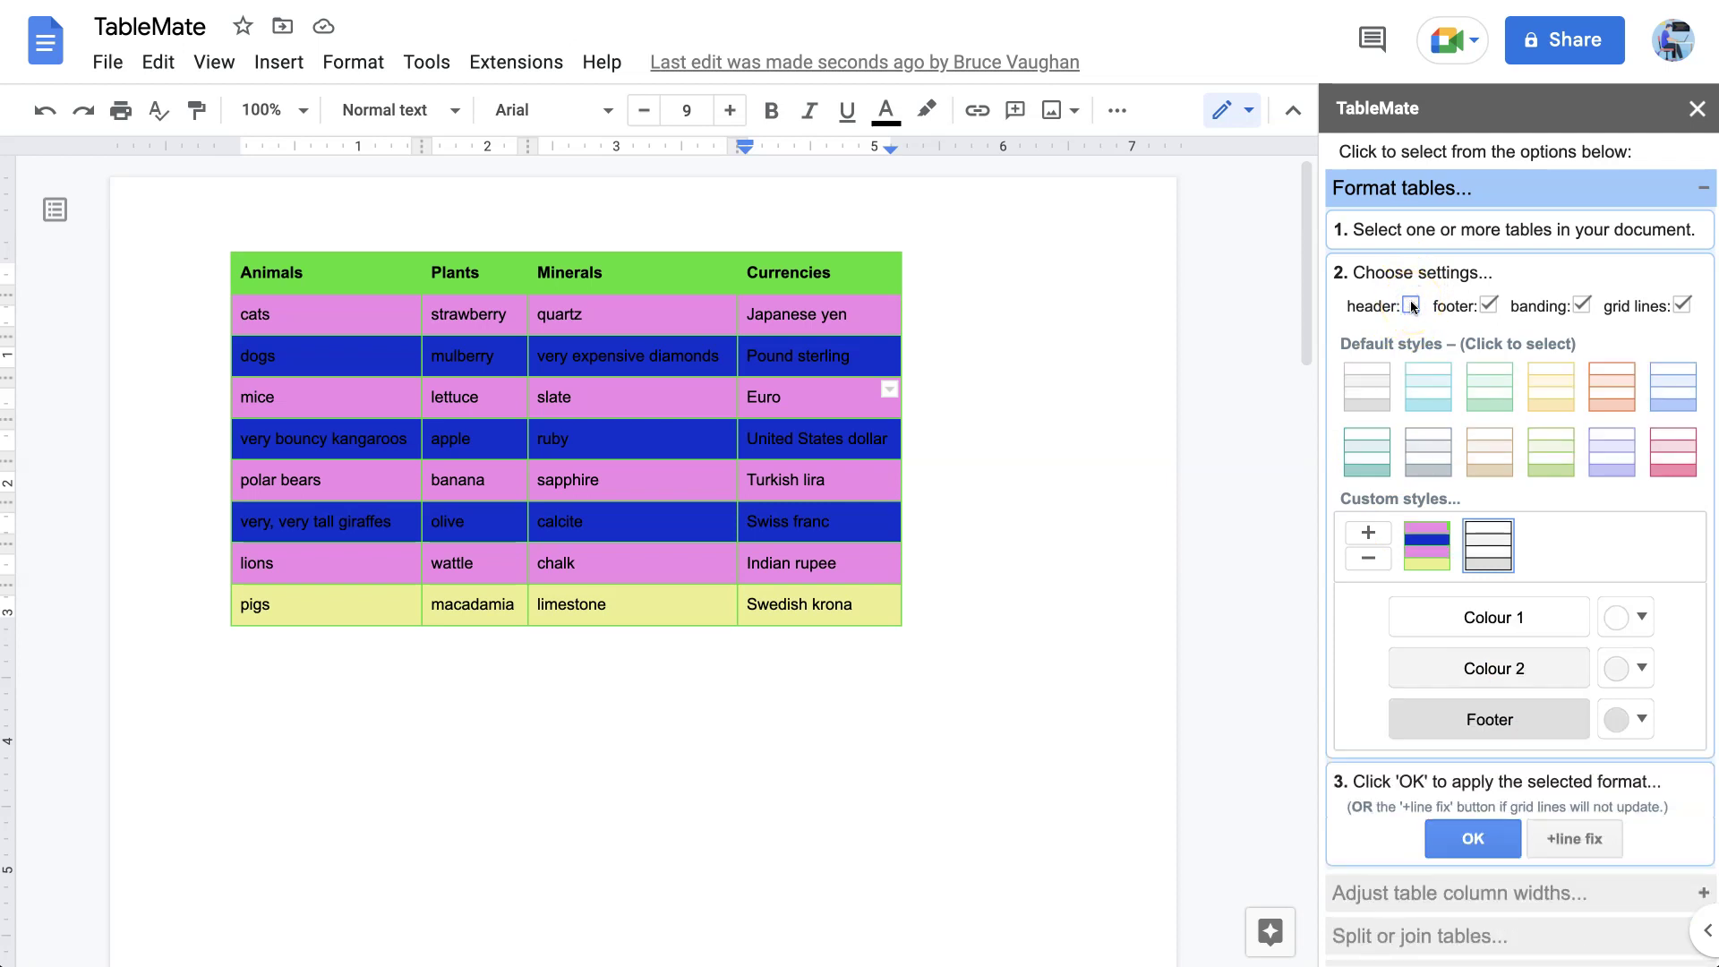
left_click(1490, 554)
left_click(1582, 306)
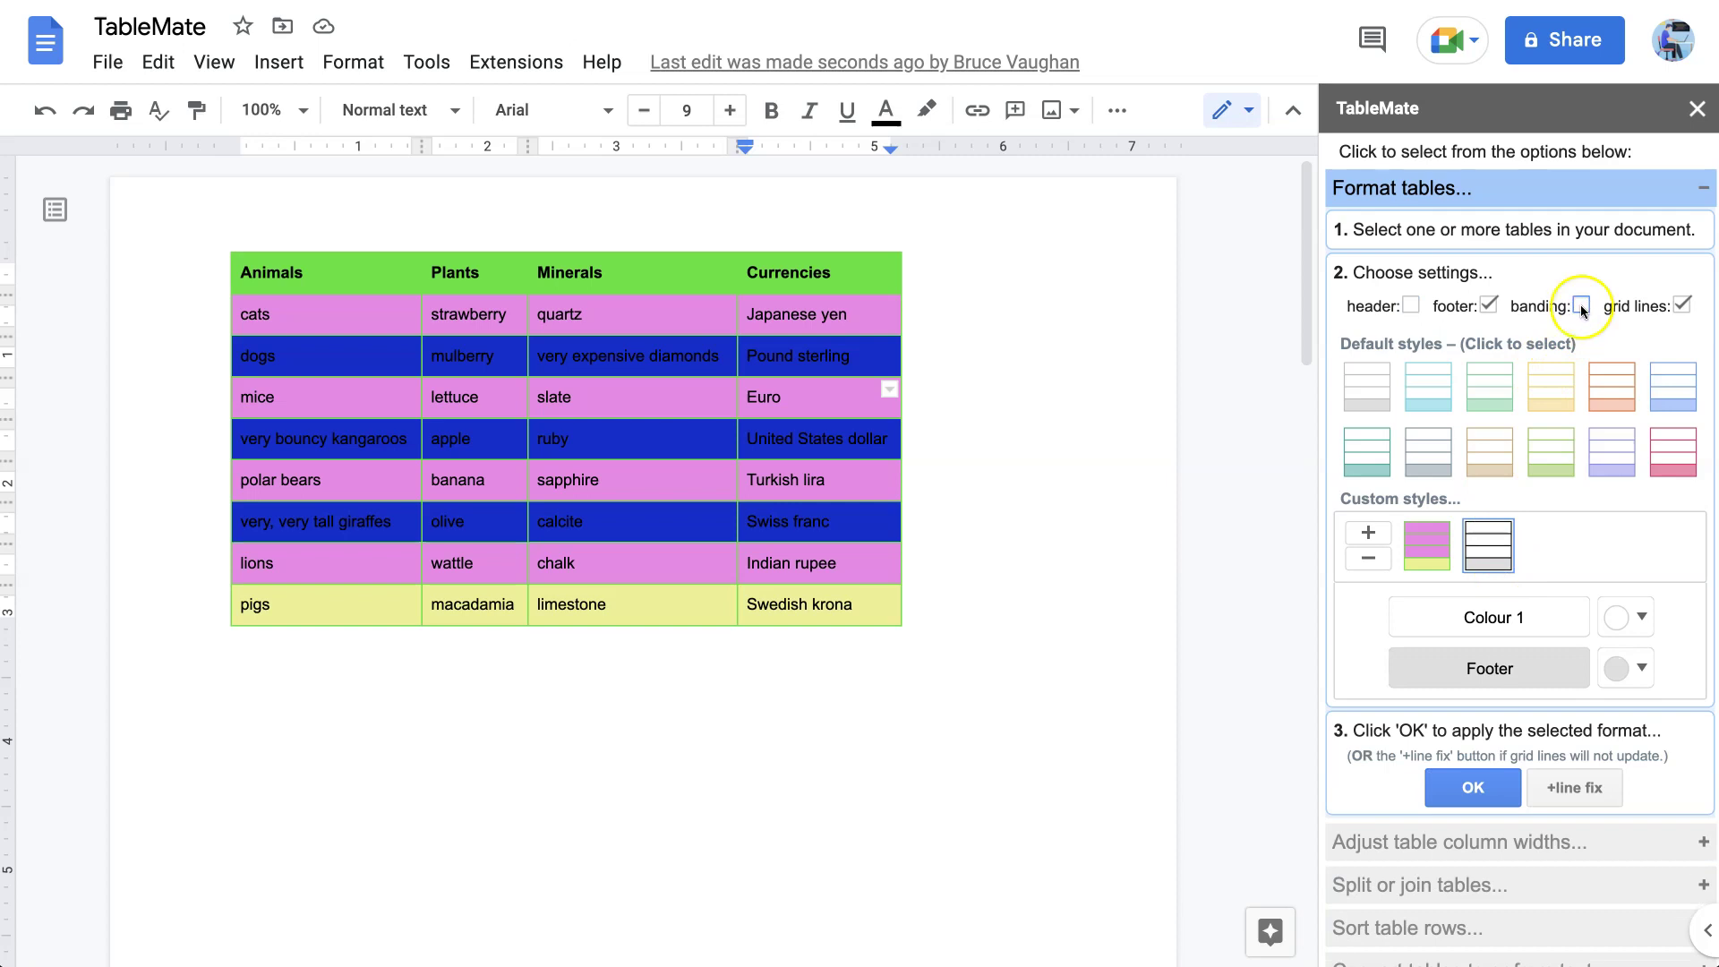
left_click(1490, 305)
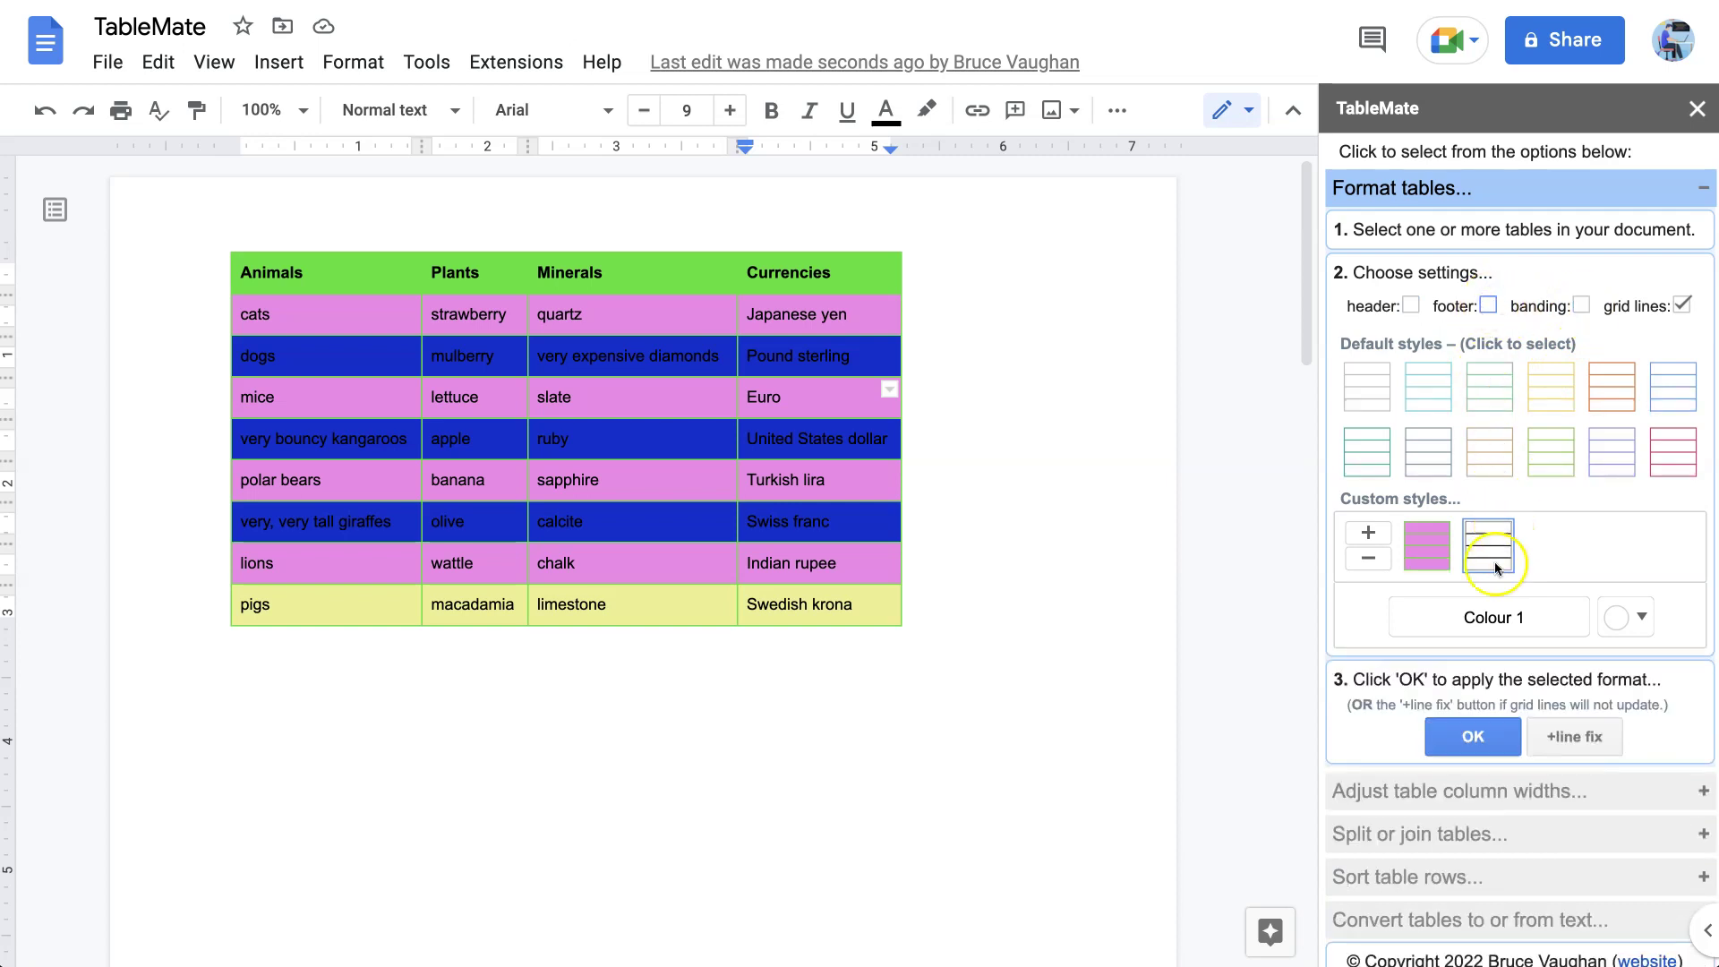
left_click(1479, 750)
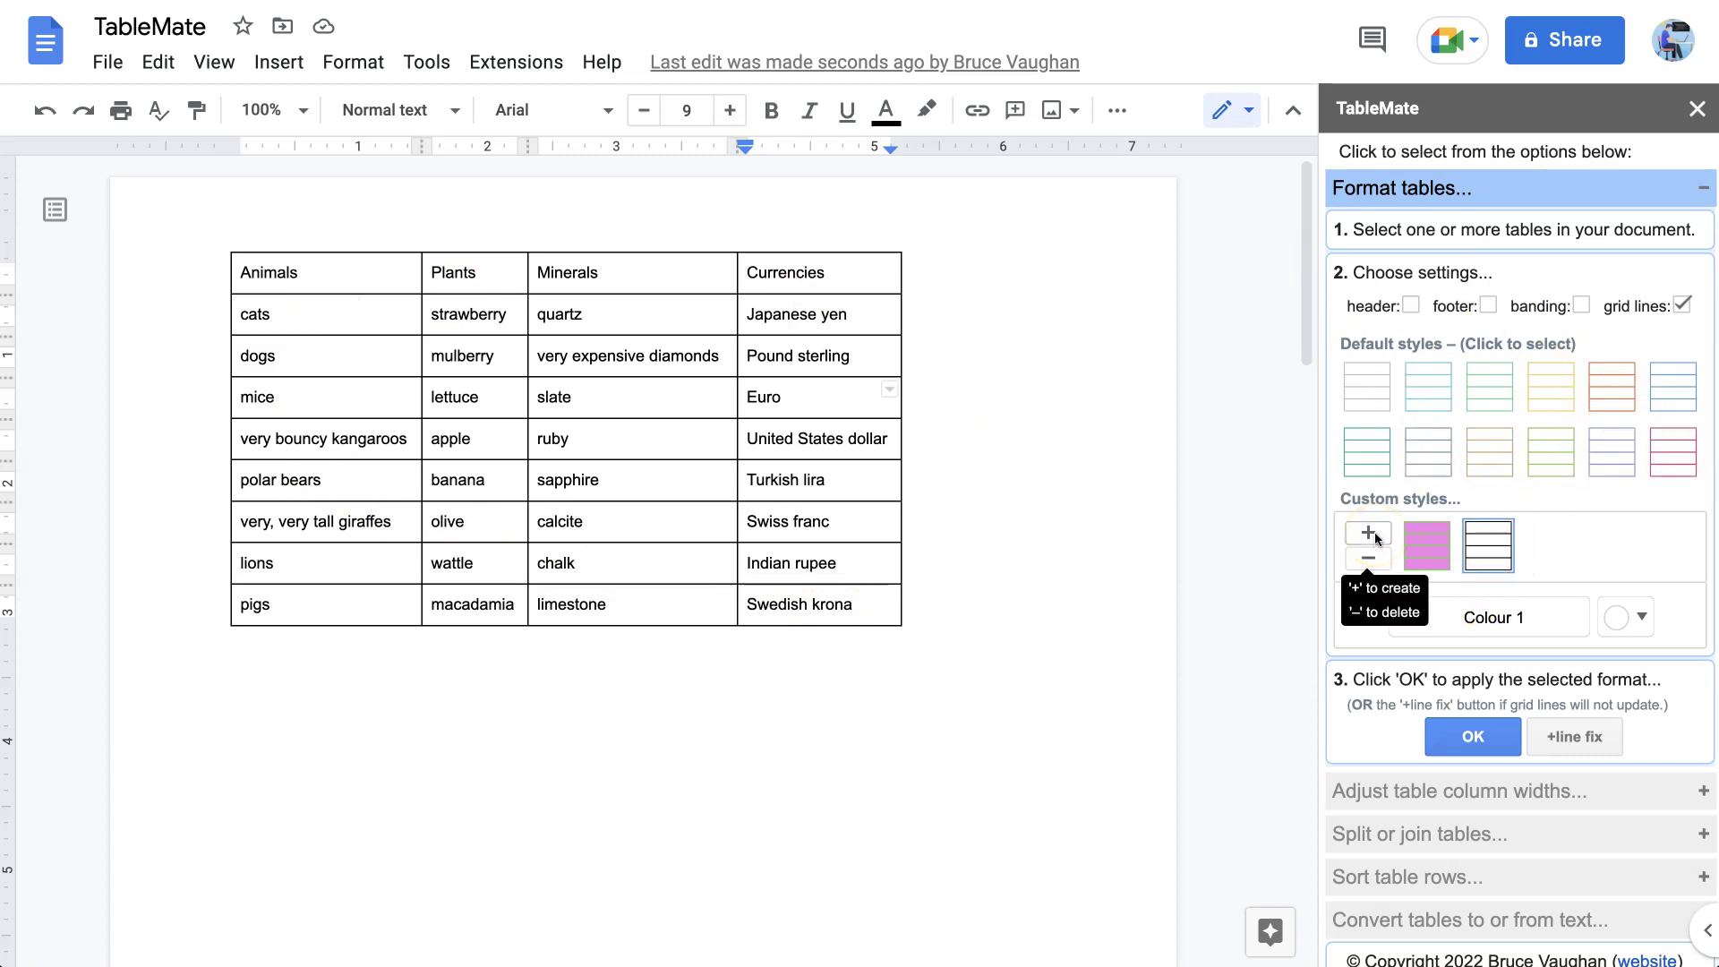
left_click(1460, 544)
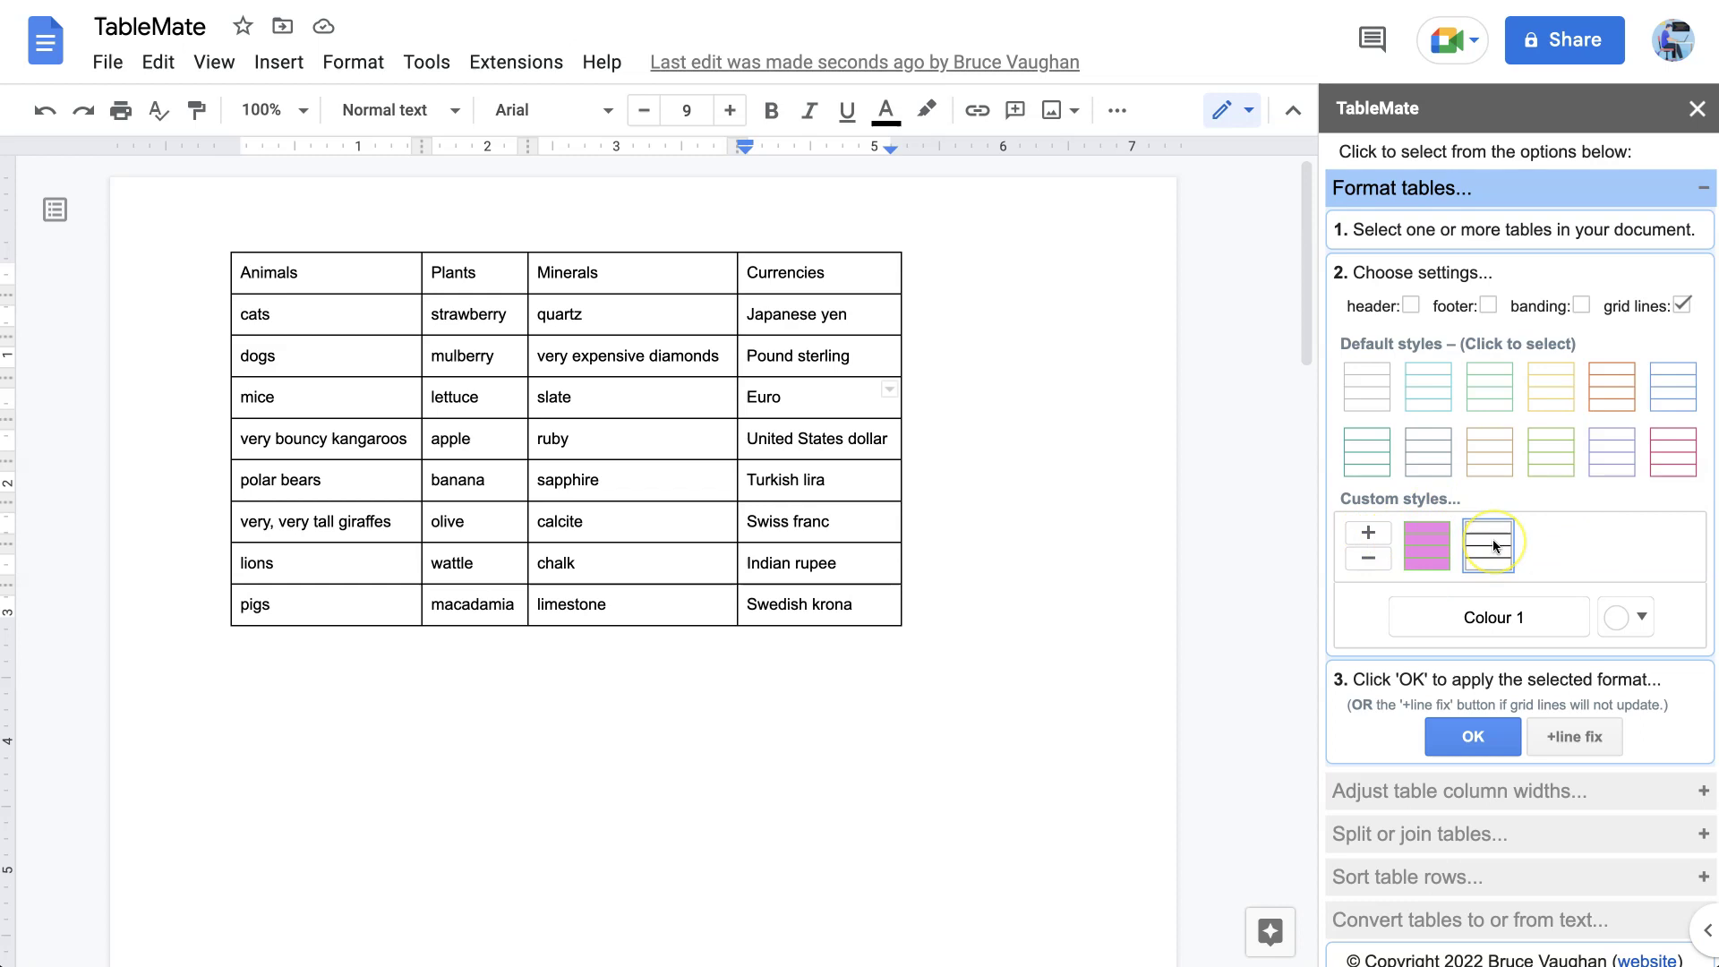
left_click(1477, 742)
left_click(1696, 108)
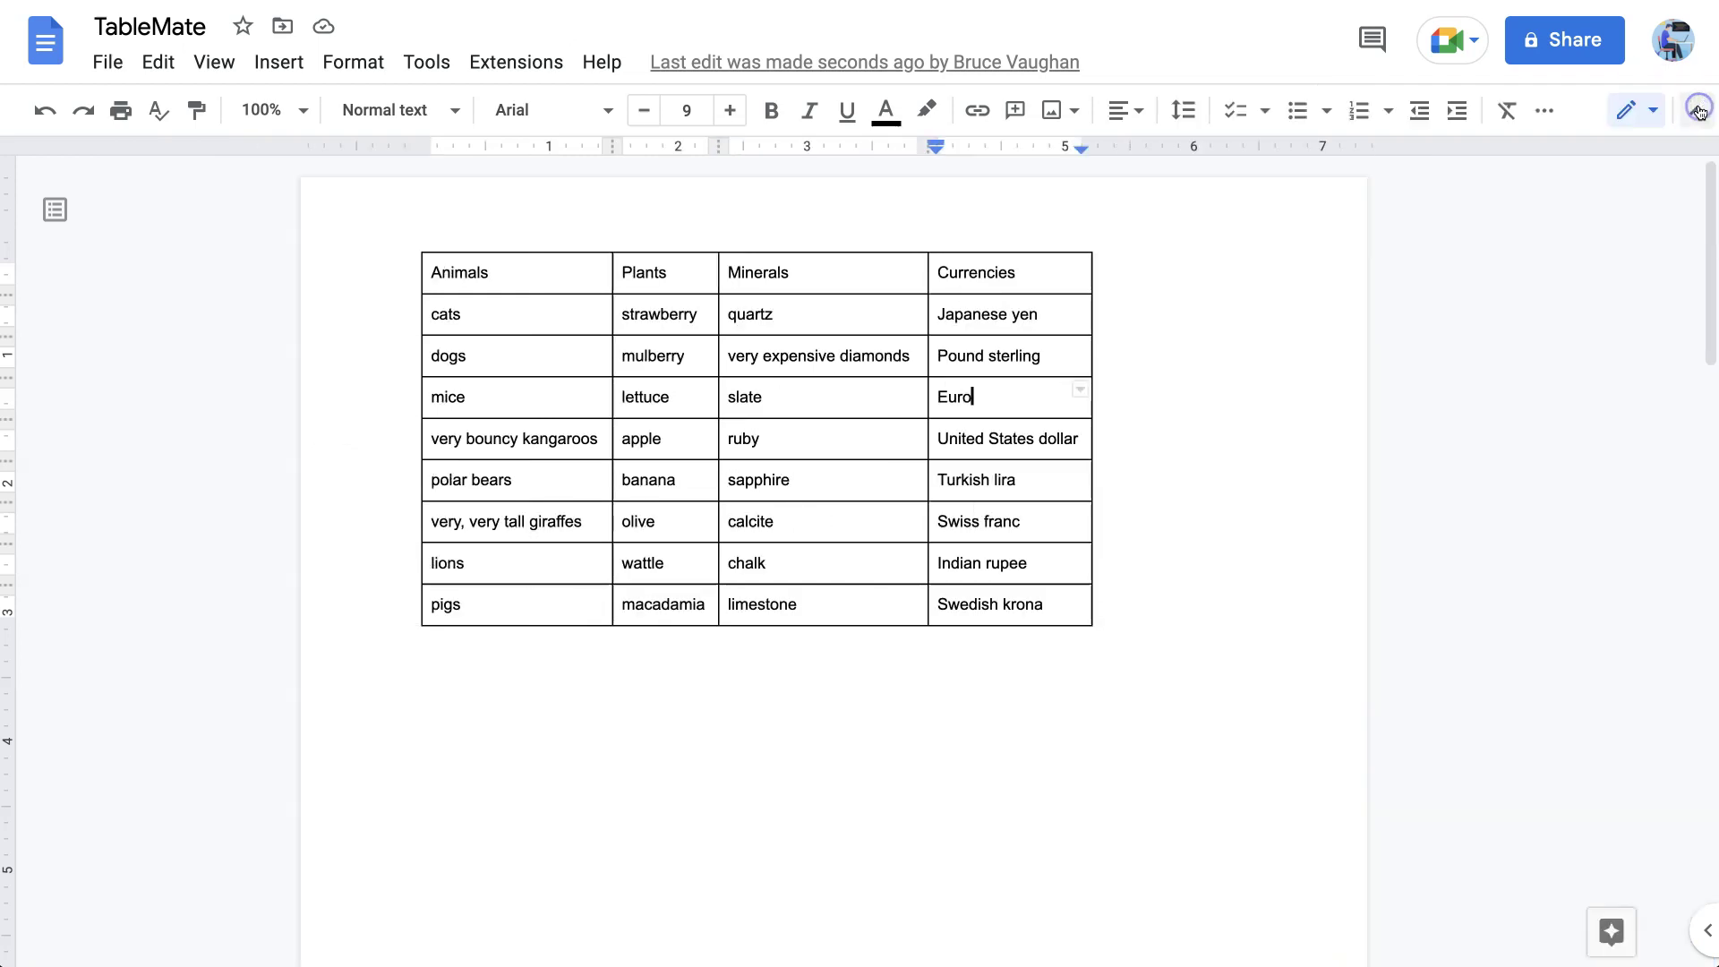
left_click(501, 61)
mouse_move(507, 218)
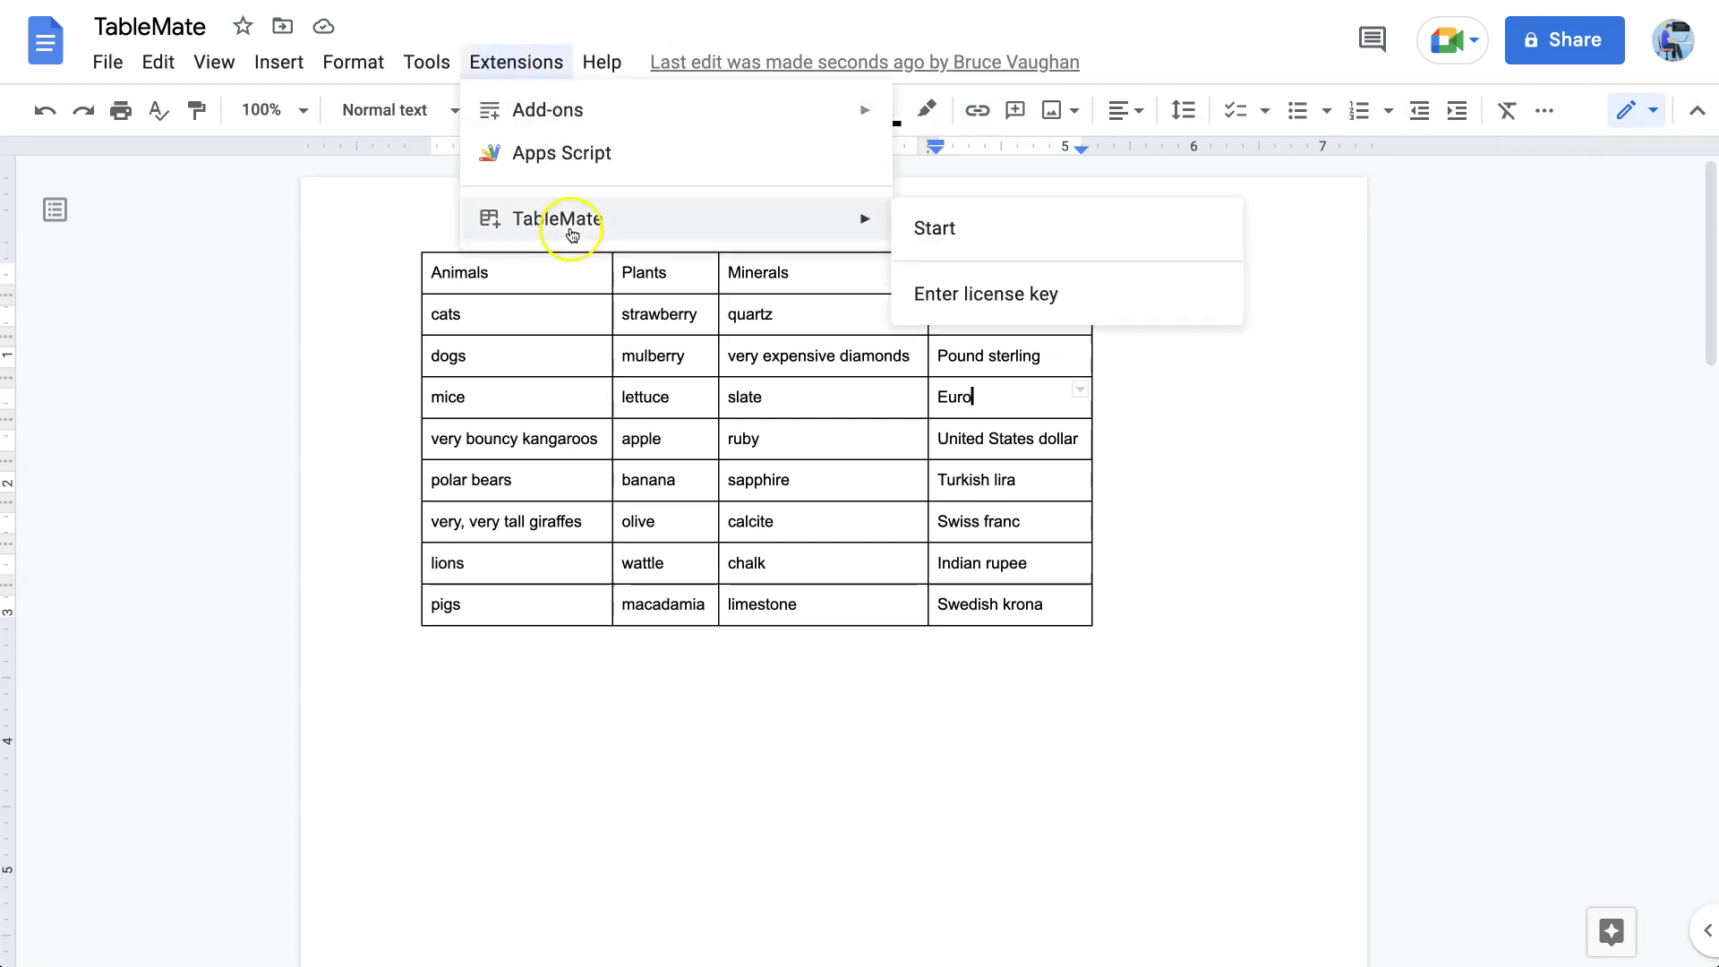
left_click(982, 231)
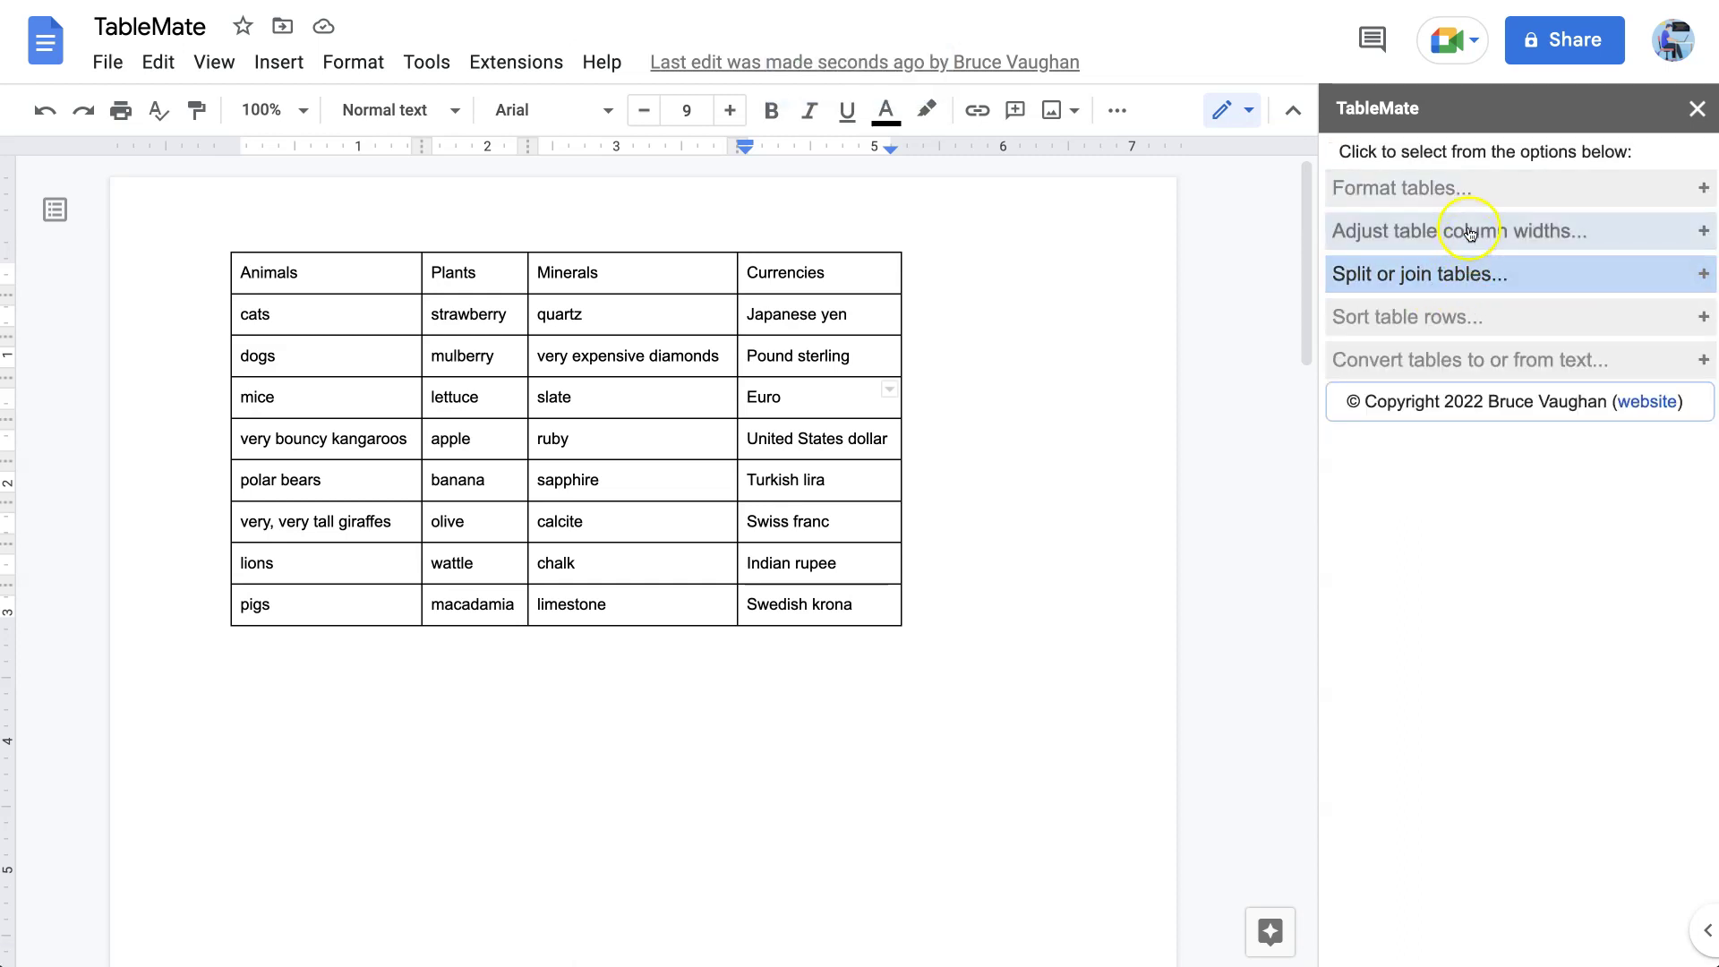
left_click(1491, 186)
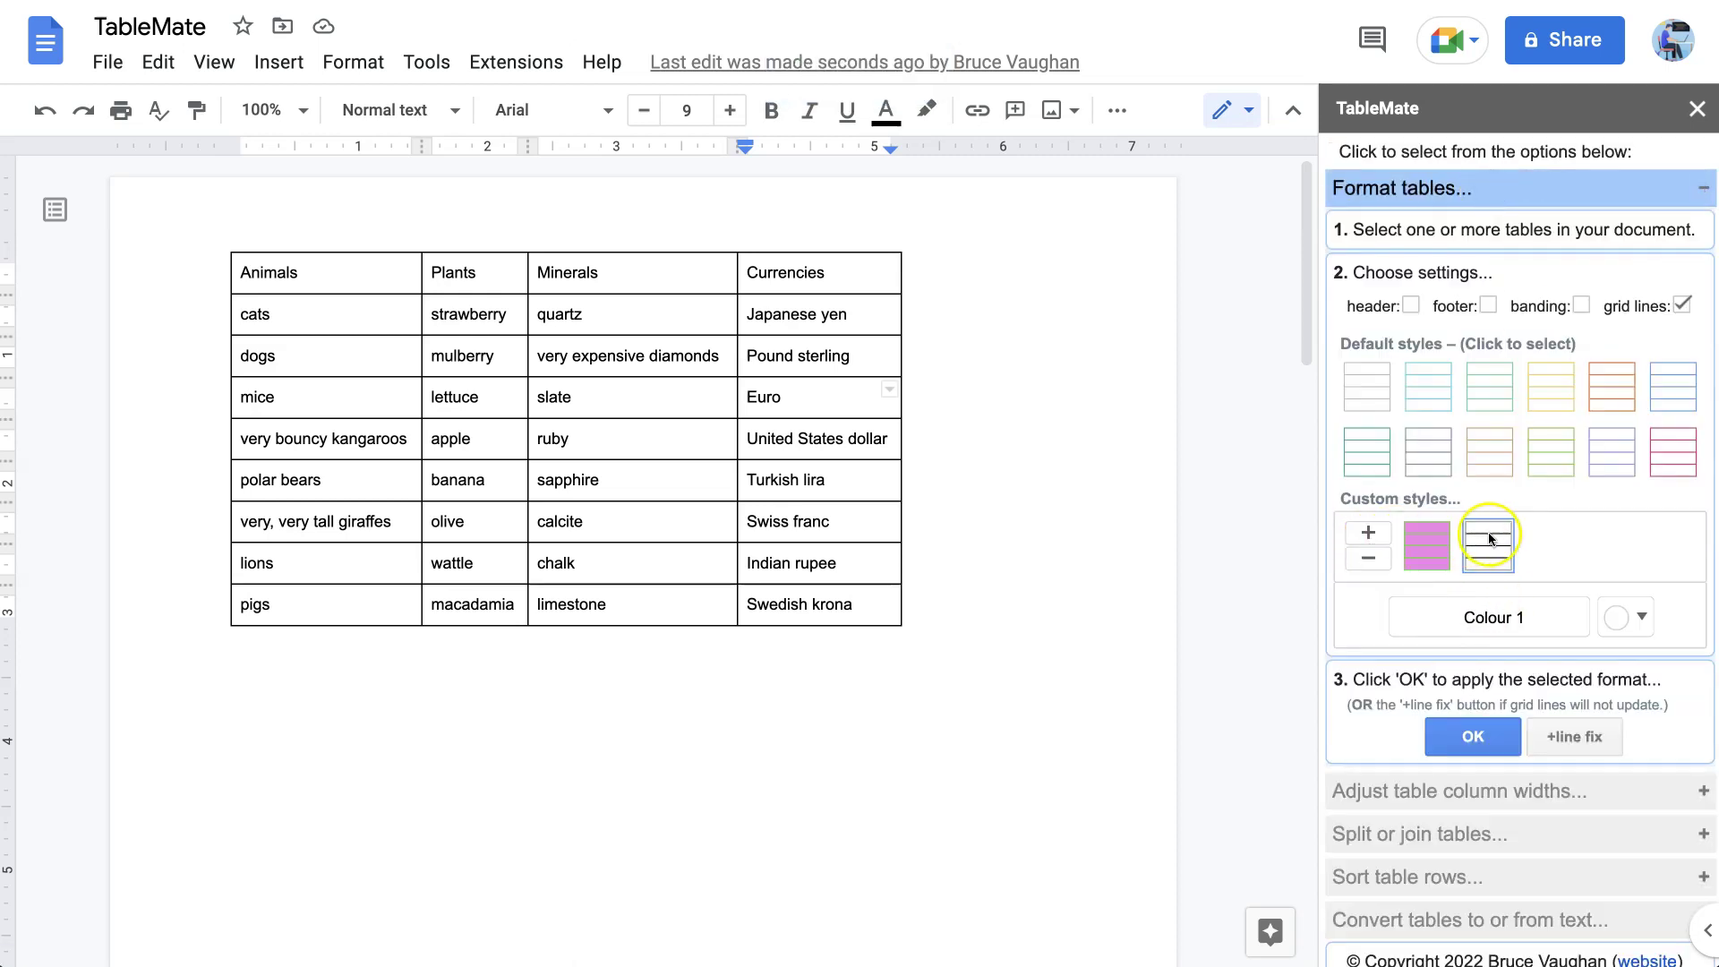
left_click(1514, 544)
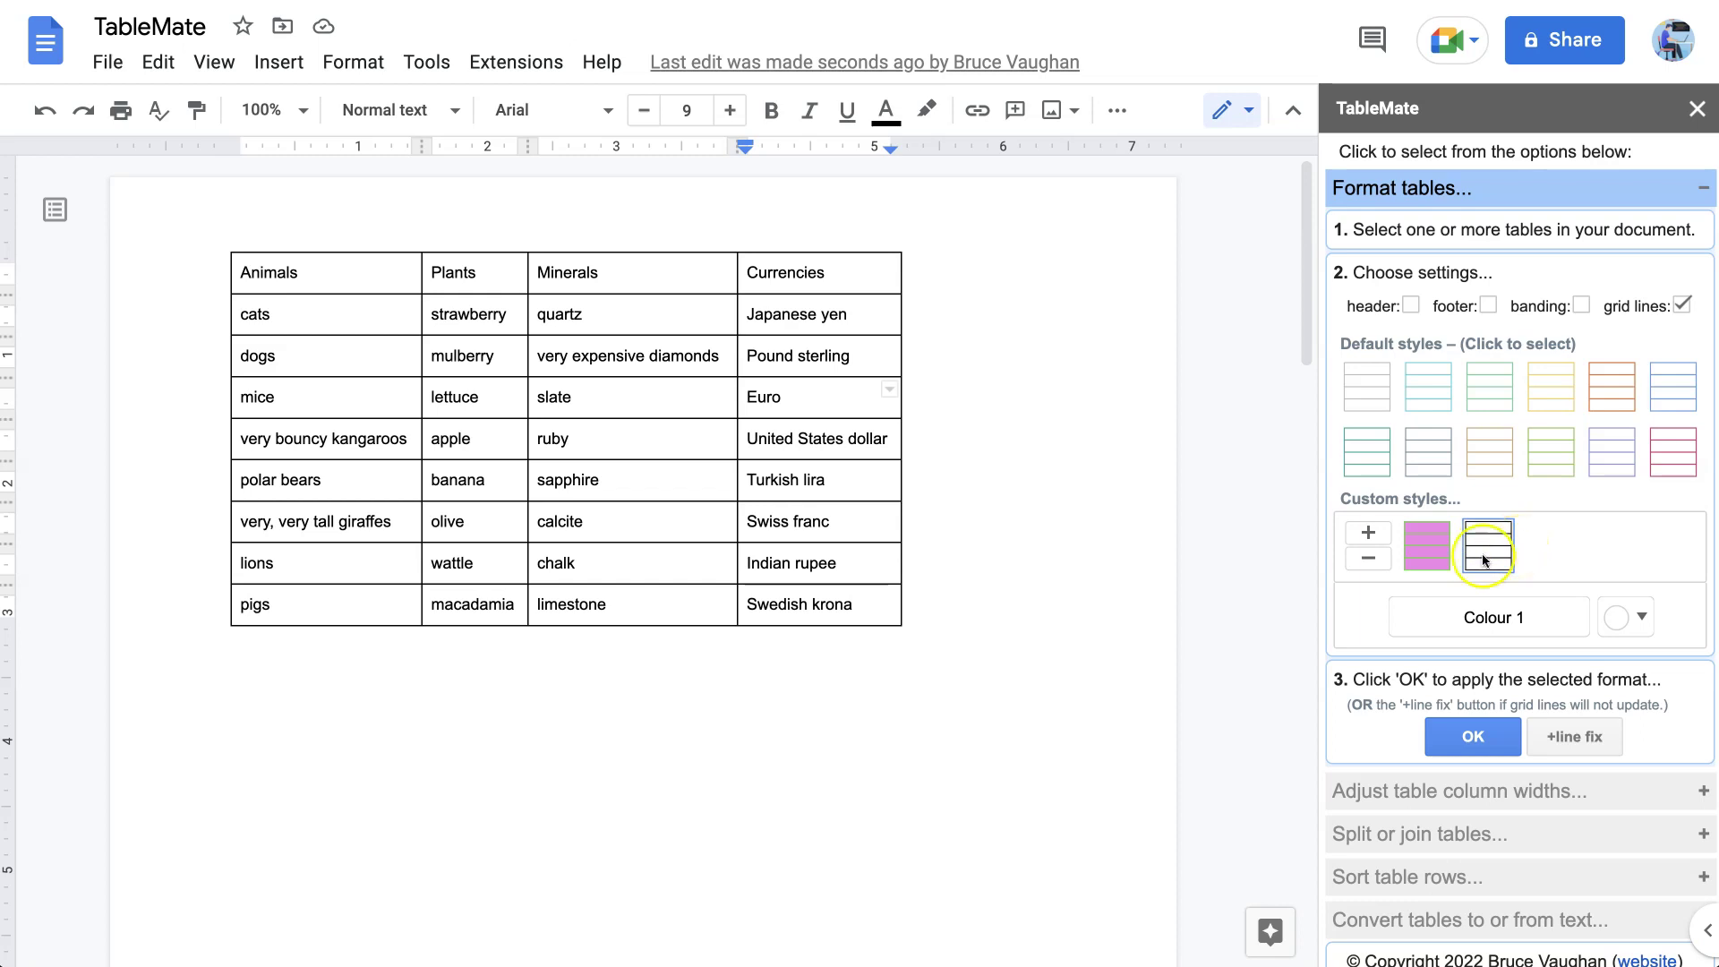
left_click(1479, 742)
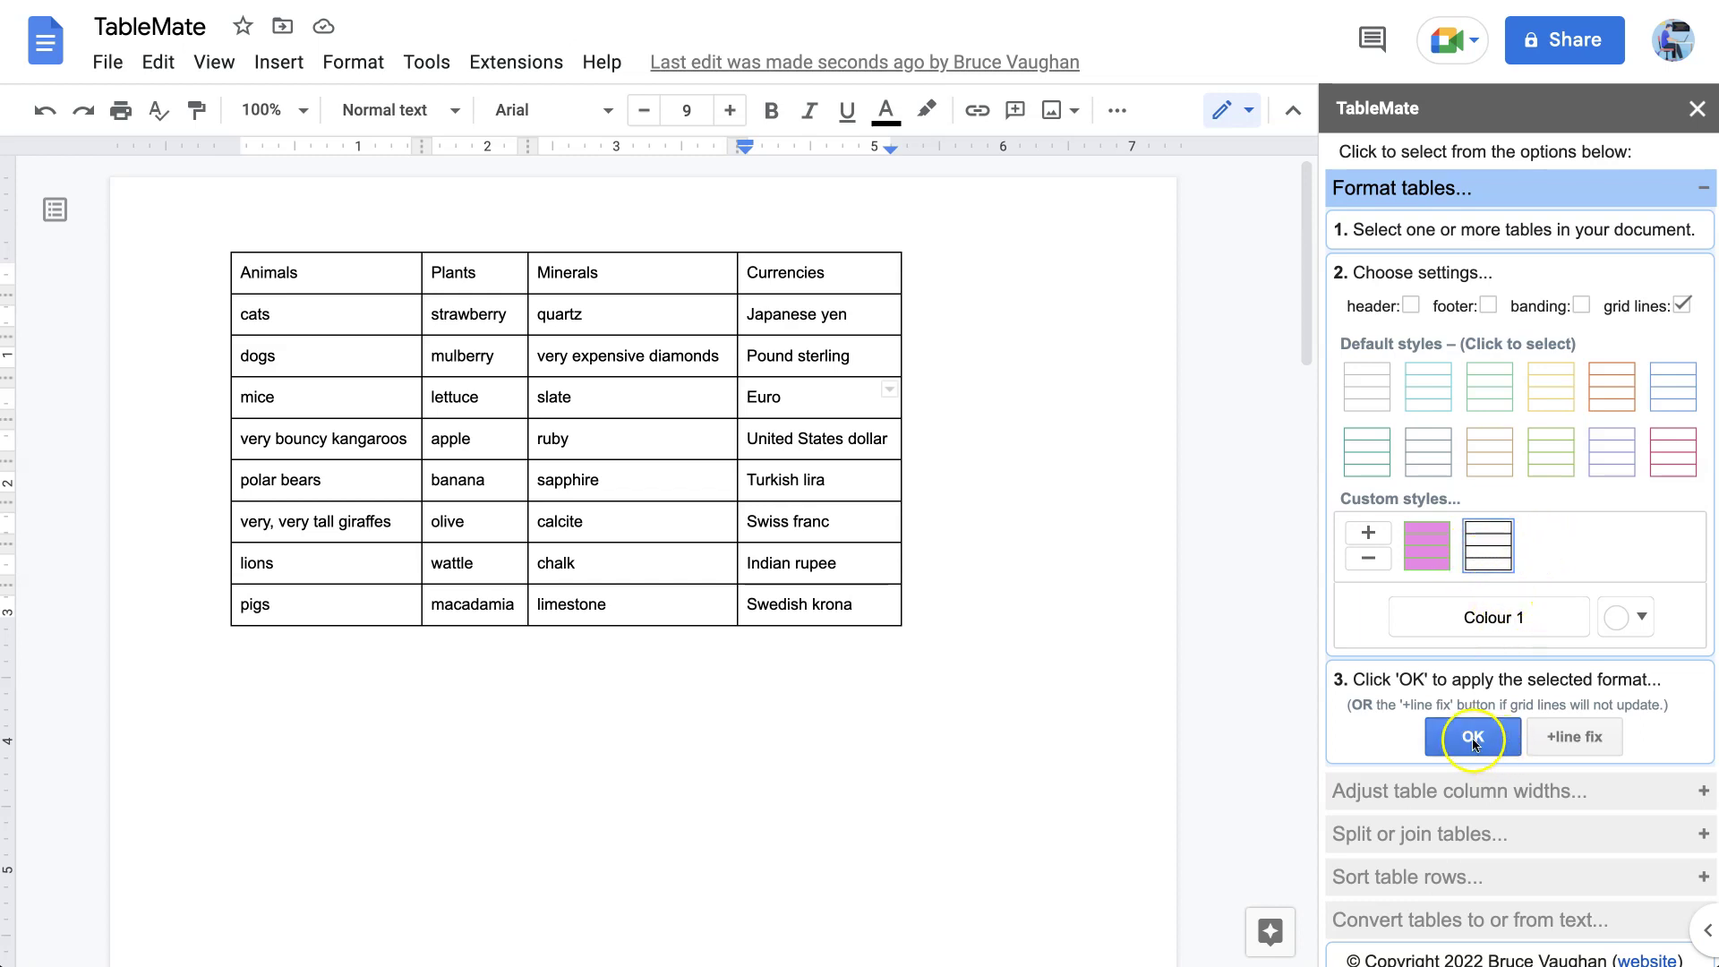
left_click(1473, 740)
left_click(1466, 631)
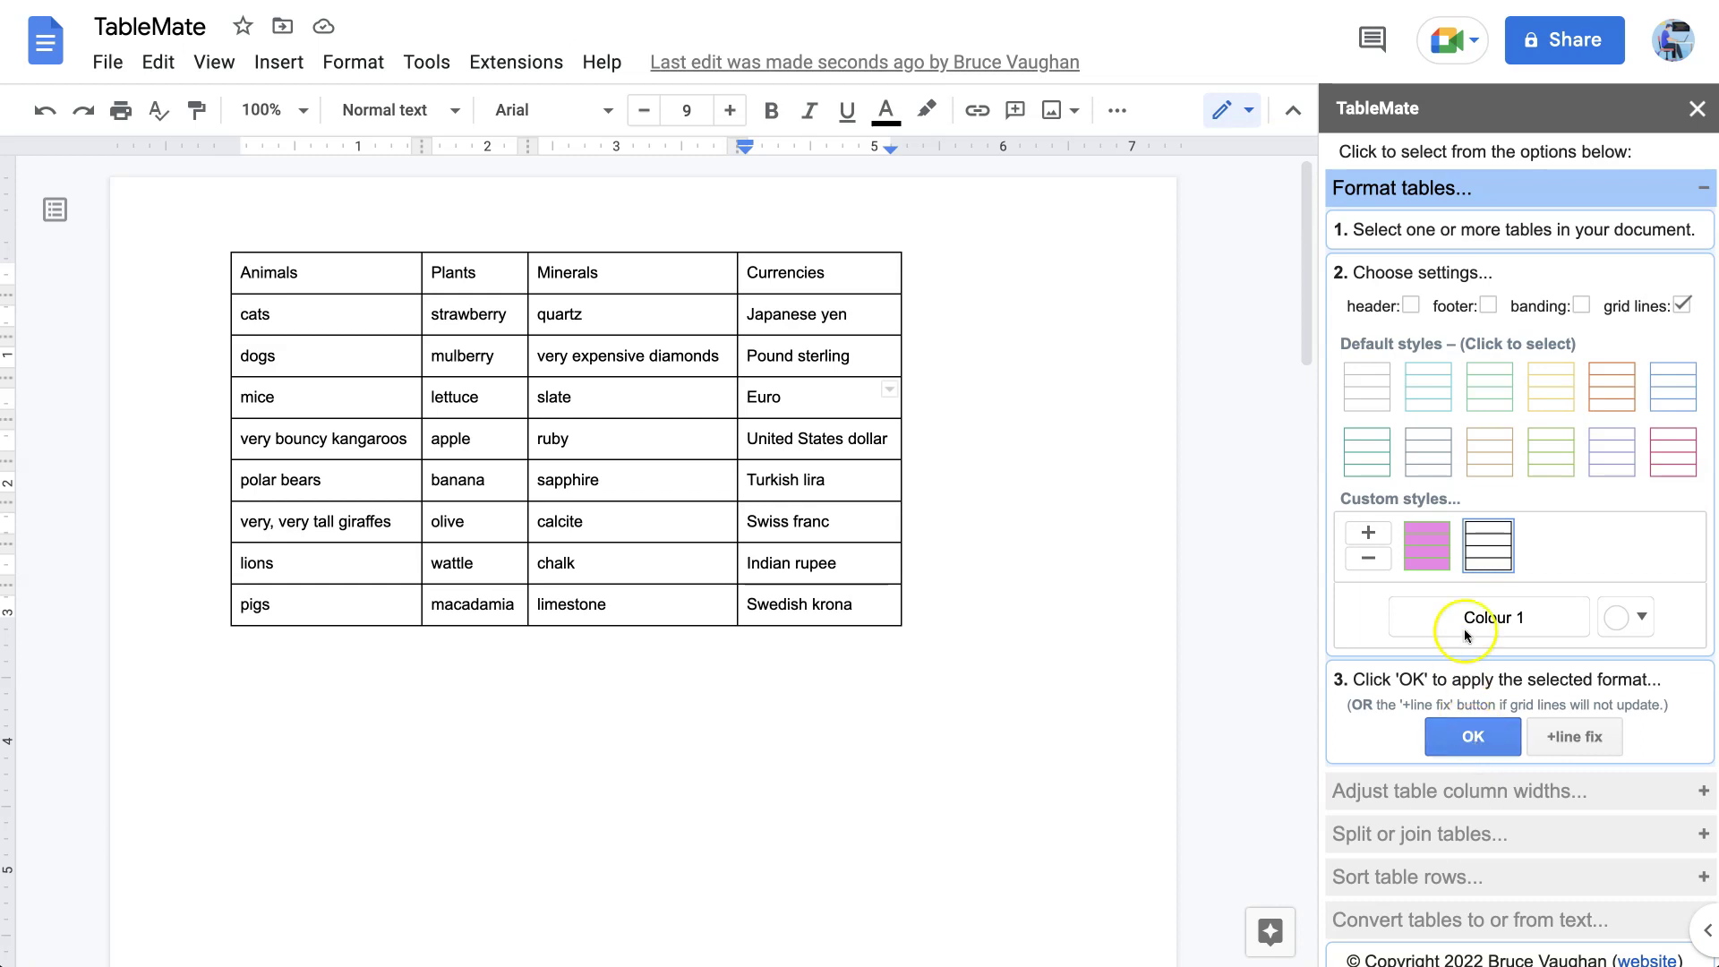